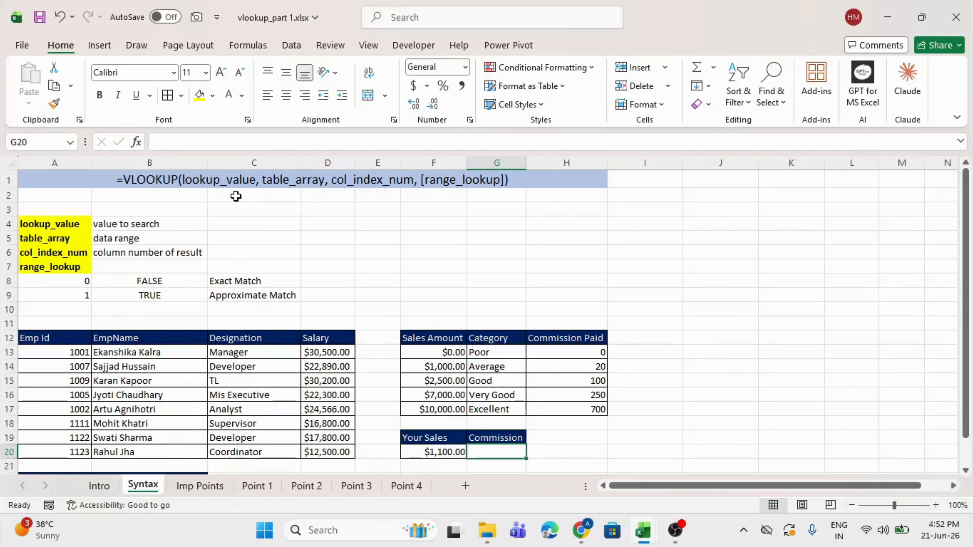
Review the lookup_value, table_array and col_index_num descriptions in rows 4 to 6 and the employee table A12:D20
left_click_drag(57, 224, 155, 223)
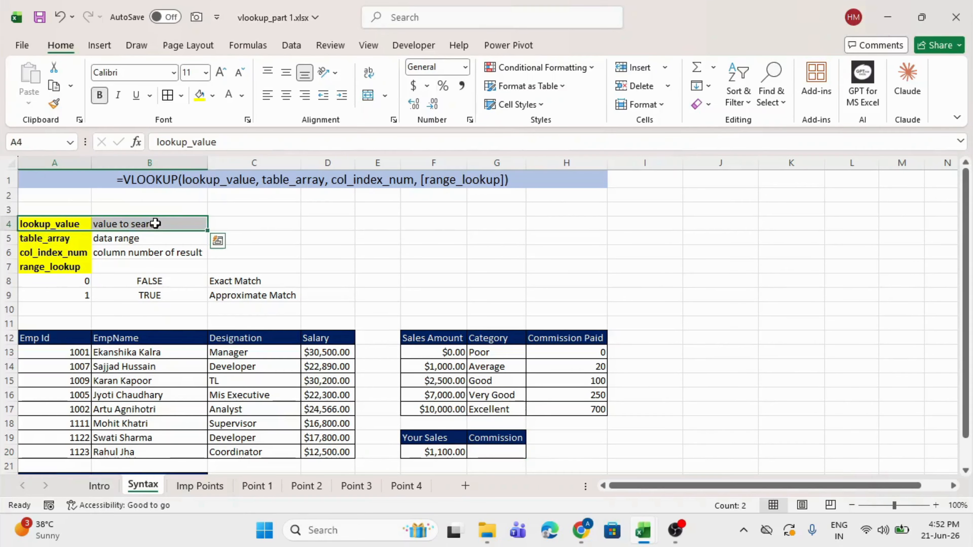
left_click_drag(50, 238, 116, 238)
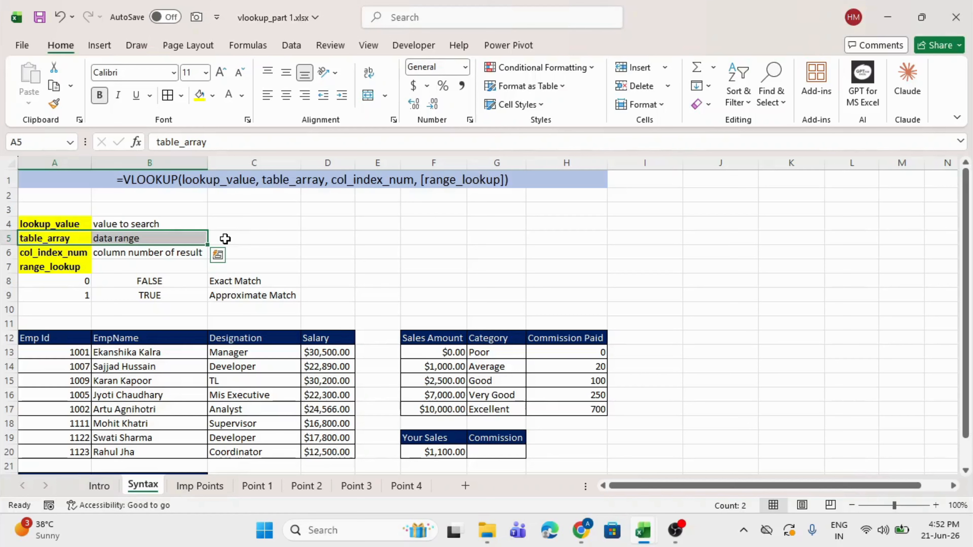
left_click_drag(46, 252, 233, 252)
left_click(234, 252)
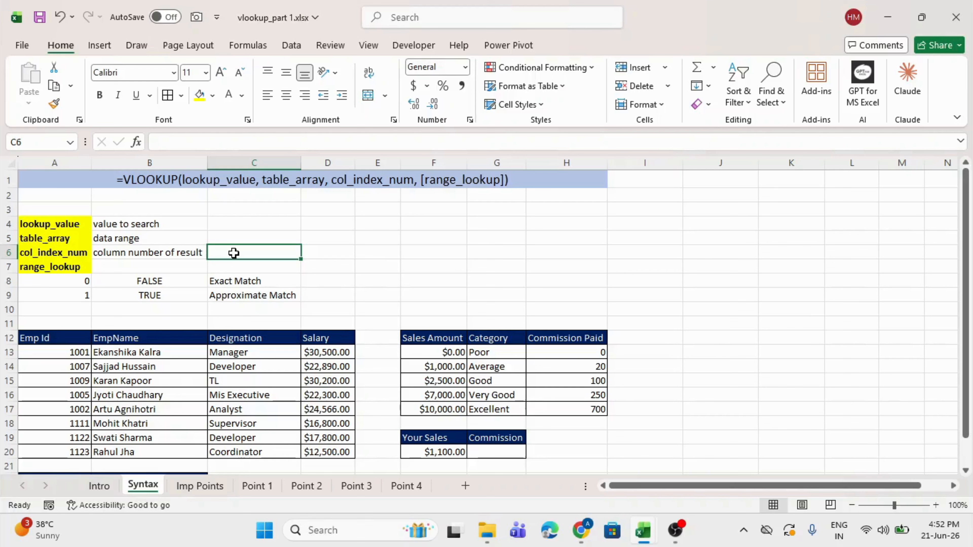
left_click_drag(52, 337, 320, 454)
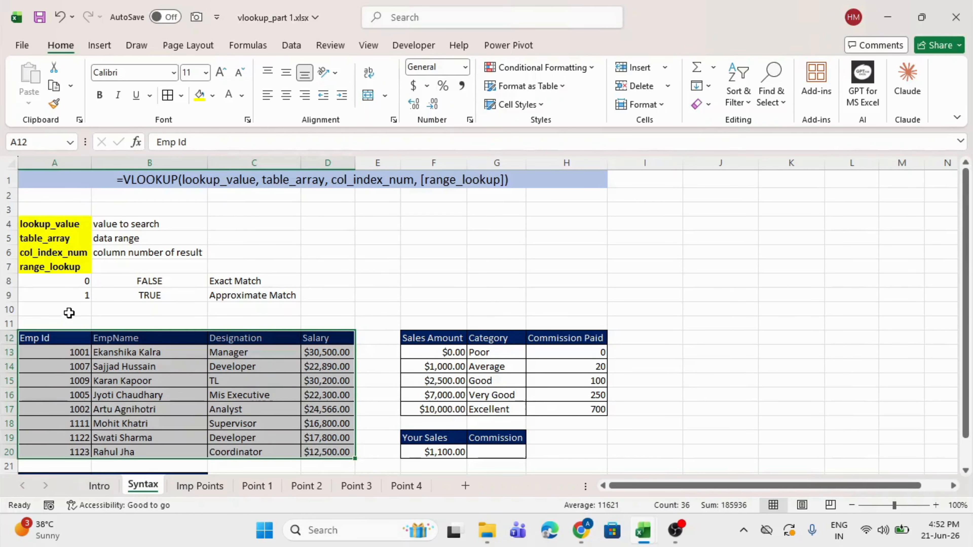
Number the employee table's columns 1, 2, 3 and 4 in cells A11:D11, directly above the headers
left_click(66, 321)
left_click(128, 323)
left_click(243, 325)
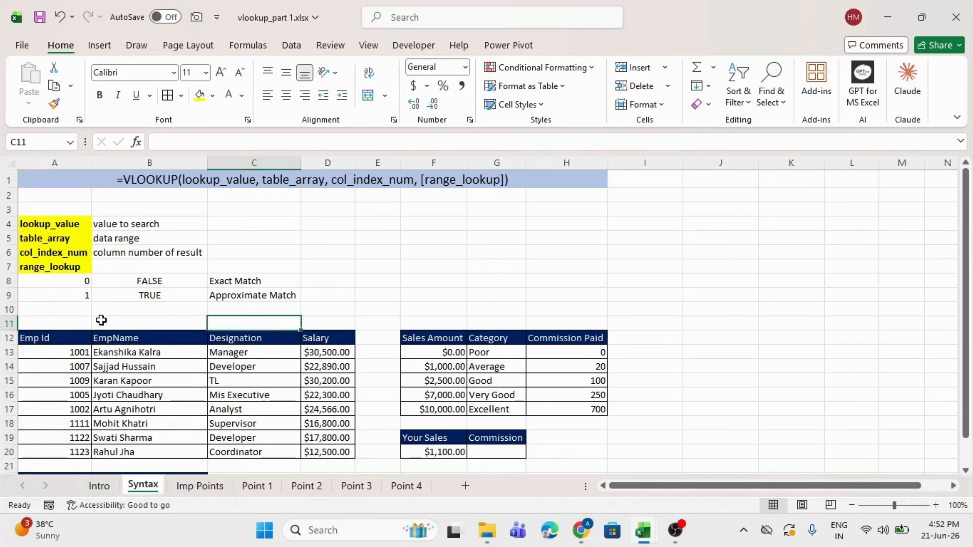
left_click(58, 323)
type("1")
key("Tab")
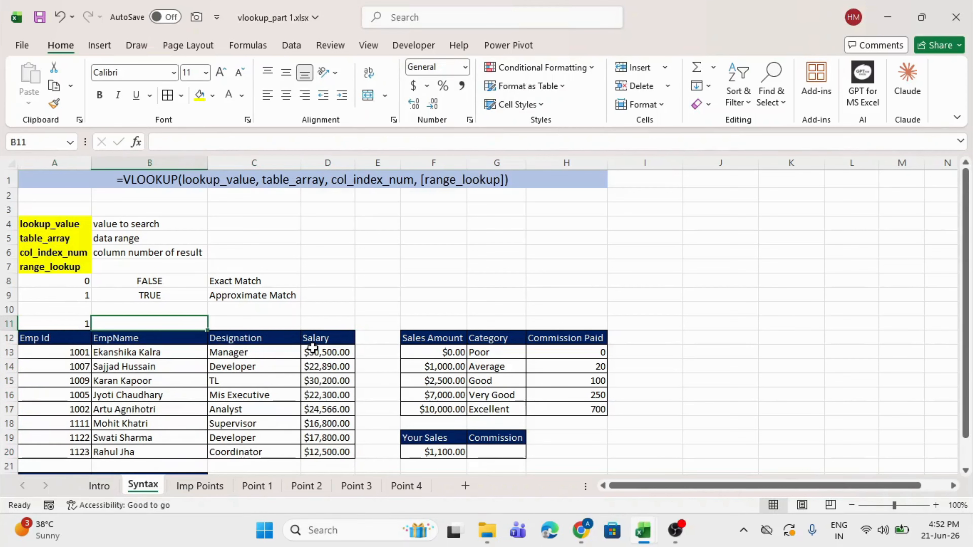
type("2")
key("Tab")
type("3")
key("Tab")
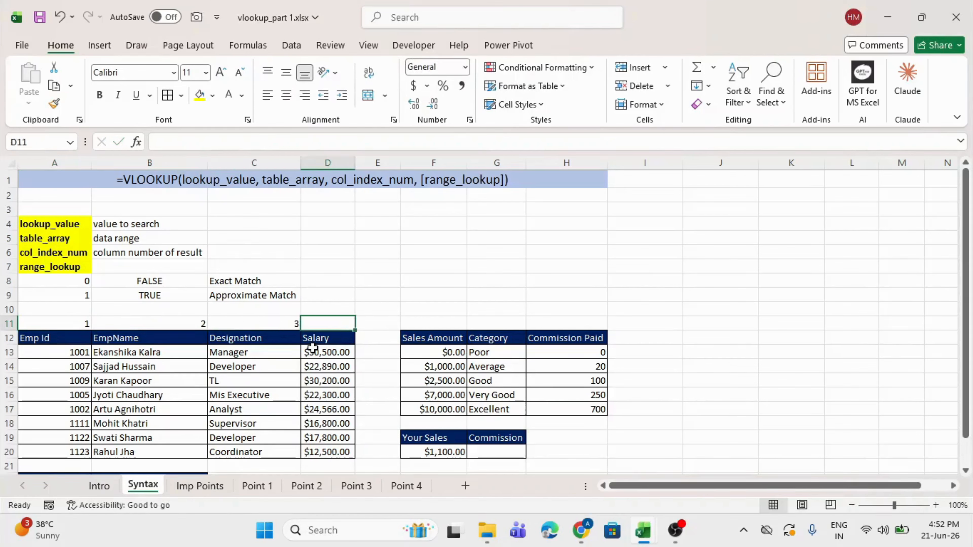
type("4")
left_click(369, 321)
Compare the column numbers above the employee table with the col_index_num description in row 6
left_click(335, 324)
left_click(249, 326)
left_click(164, 333)
left_click_drag(72, 311, 331, 325)
left_click(331, 324)
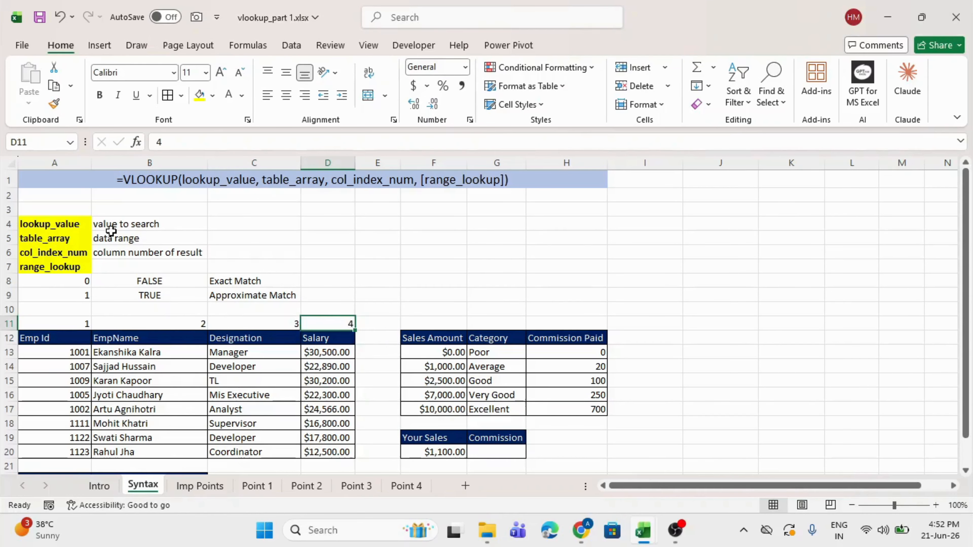
left_click(39, 253)
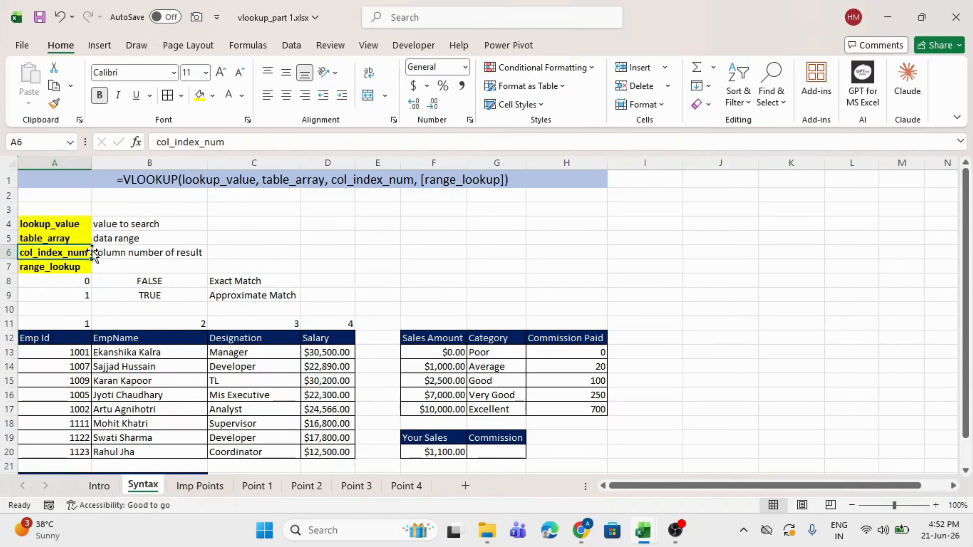
left_click(116, 252)
Examine the range_lookup options in rows 8 and 9, comparing 0/FALSE for exact match with 1/TRUE for approximate match
left_click(59, 265)
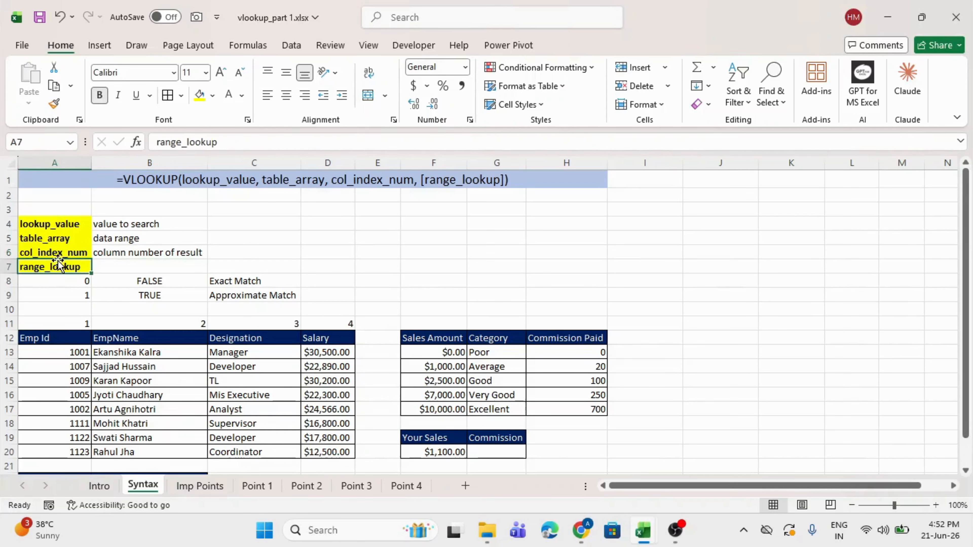
left_click(160, 280)
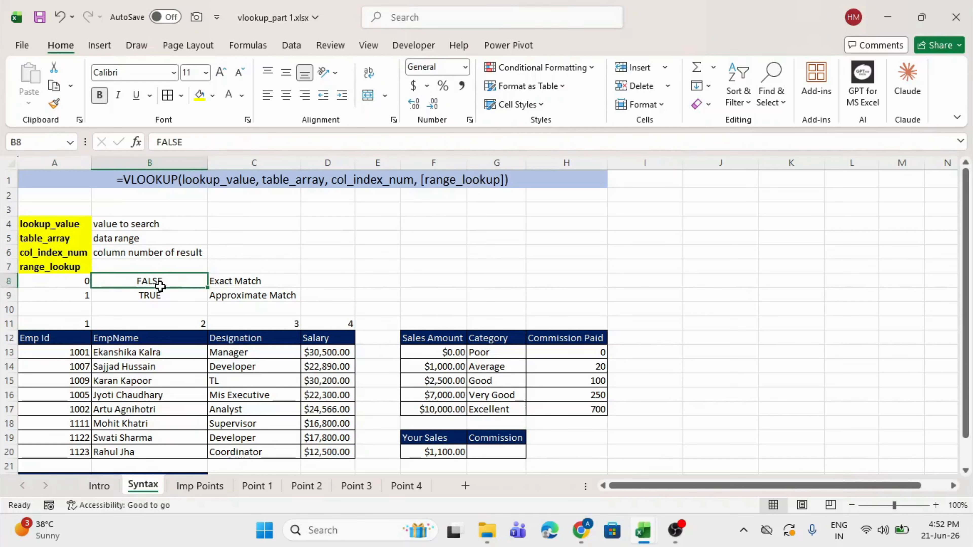
key("shift+Down")
left_click(160, 280)
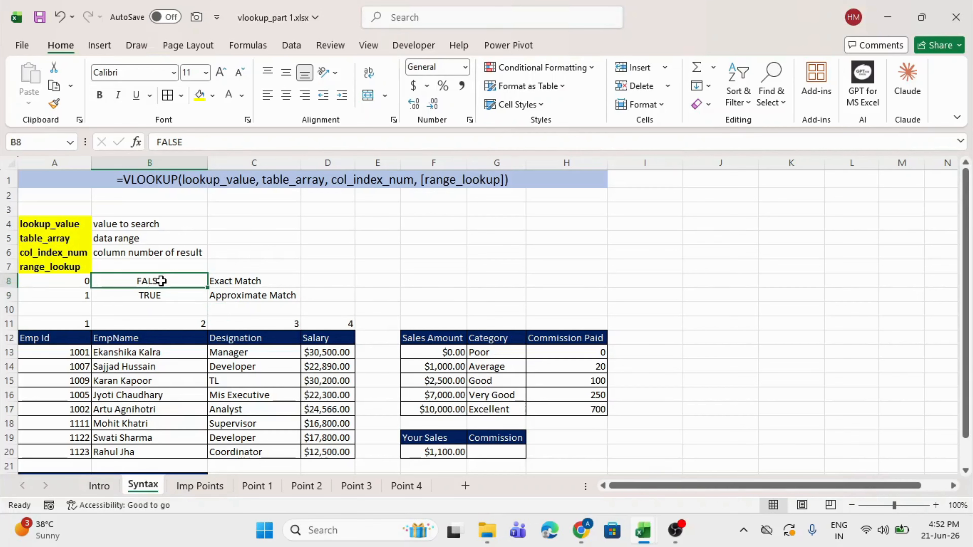
left_click(228, 282)
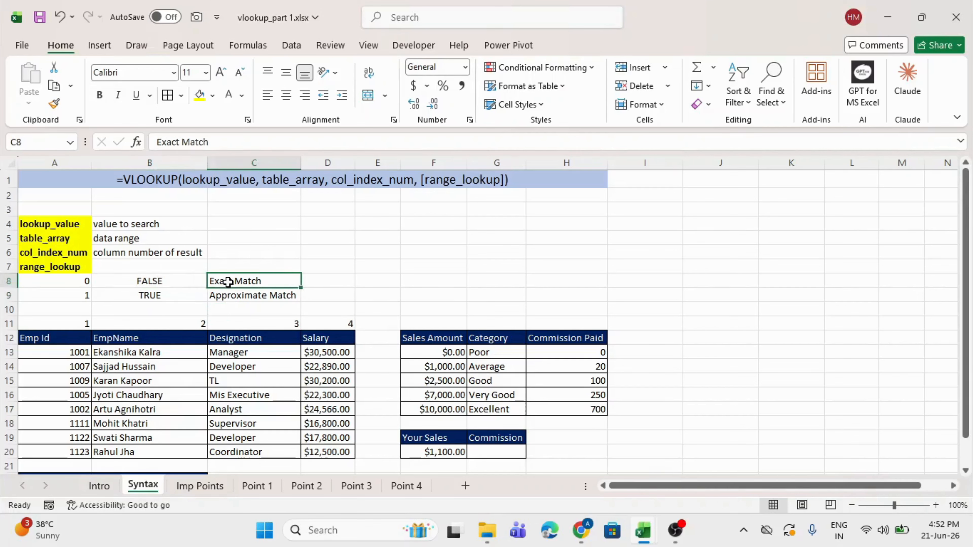
left_click(169, 295)
left_click(259, 296)
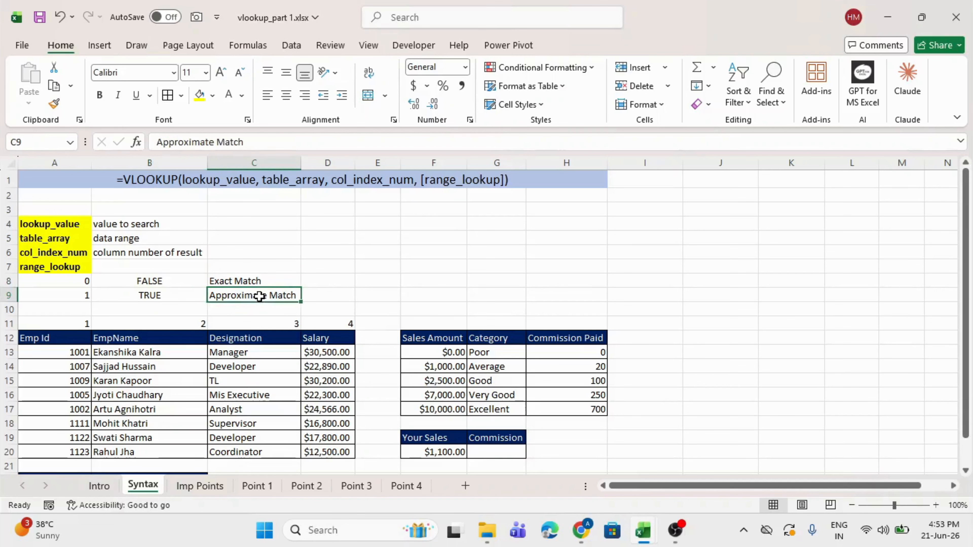
left_click(115, 281)
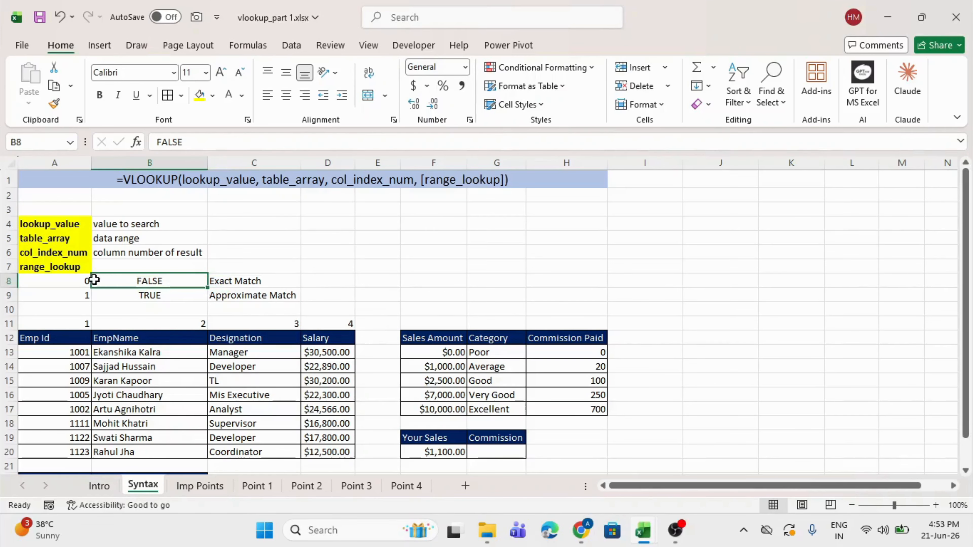
left_click(81, 279)
left_click(147, 294)
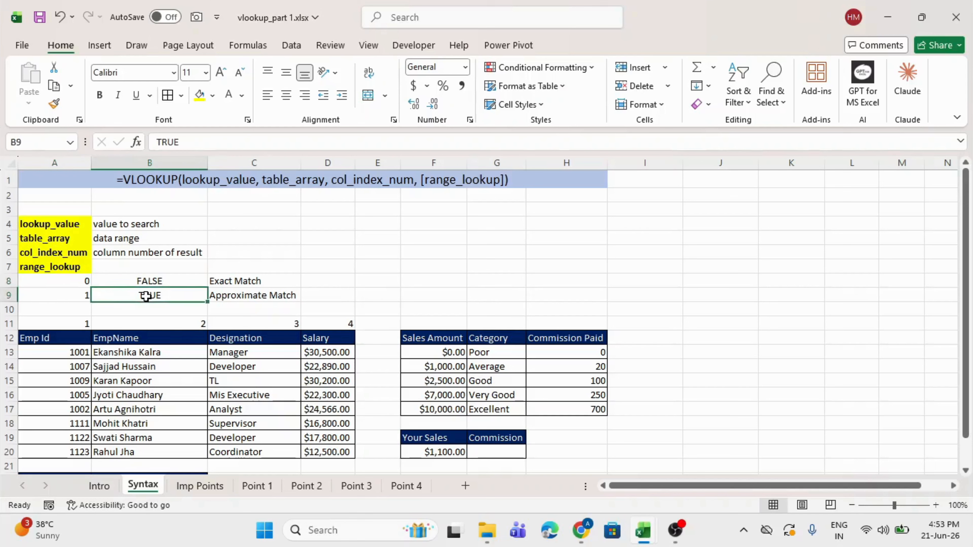
left_click(81, 290)
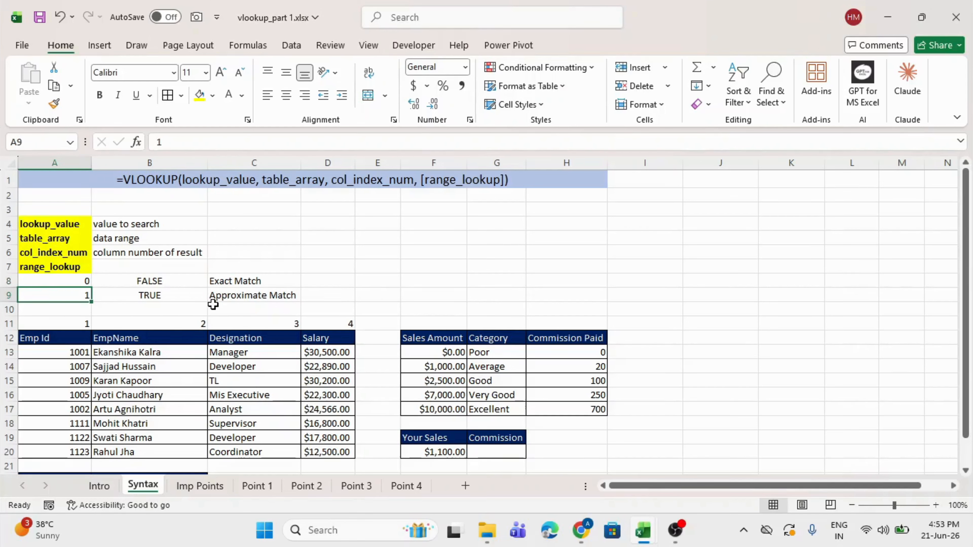
left_click(54, 263)
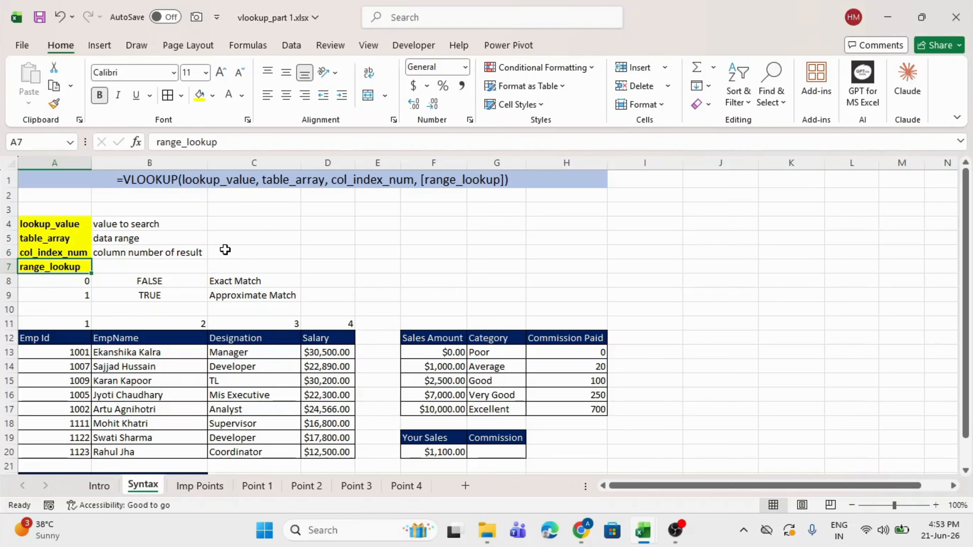
left_click(71, 285)
left_click_drag(71, 285, 147, 277)
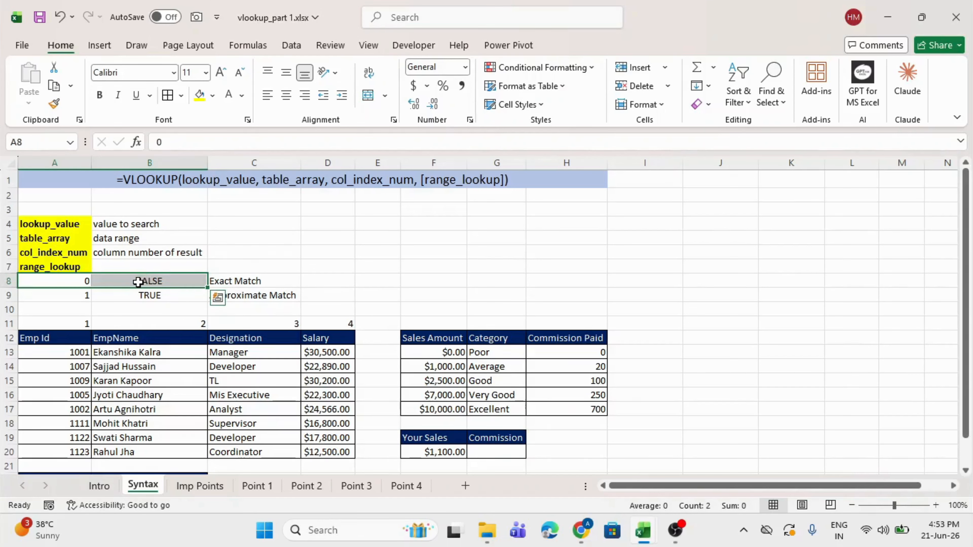
left_click(139, 282)
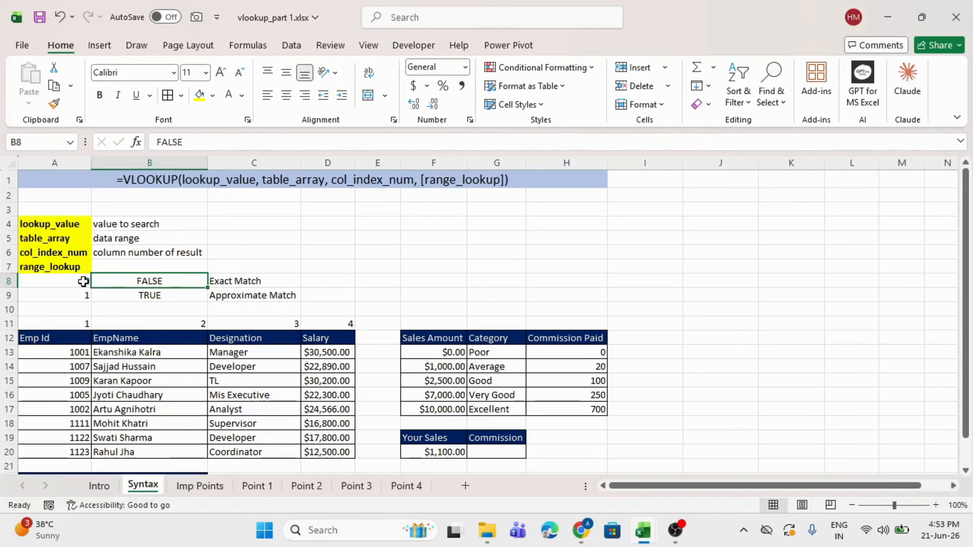
left_click(63, 281)
Clear the salary result in cell B23 of the small lookup table below the employee data
scroll(362, 292, "down", 1)
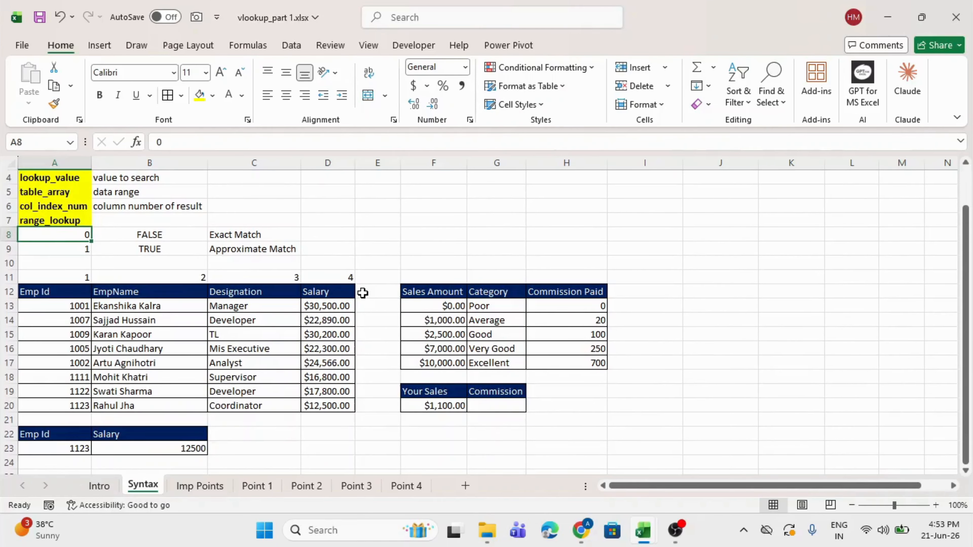
scroll(363, 293, "down", 1)
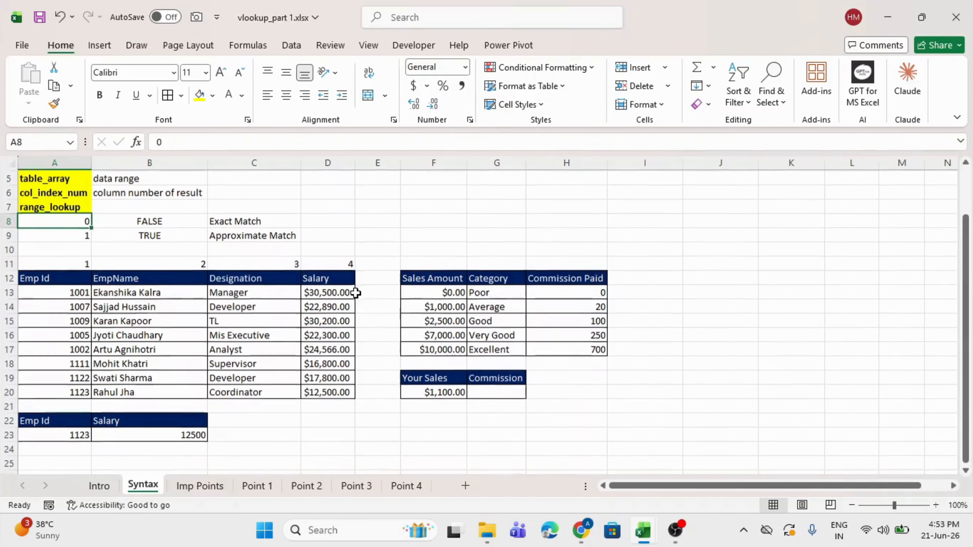
left_click(146, 433)
key("Delete")
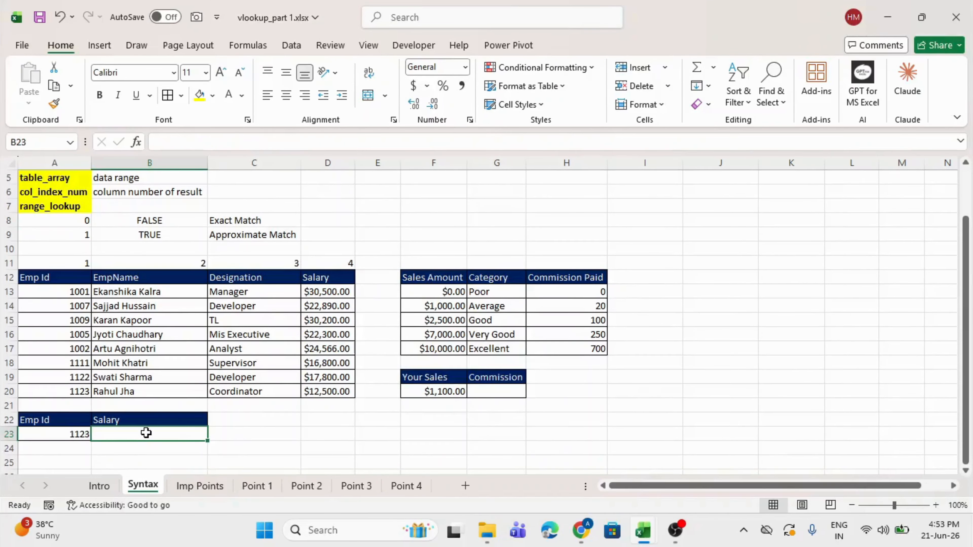
Examine the Emp Id to look up in A23 against the employee table and its first column, A12:A20
left_click(59, 278)
left_click_drag(59, 278, 297, 285)
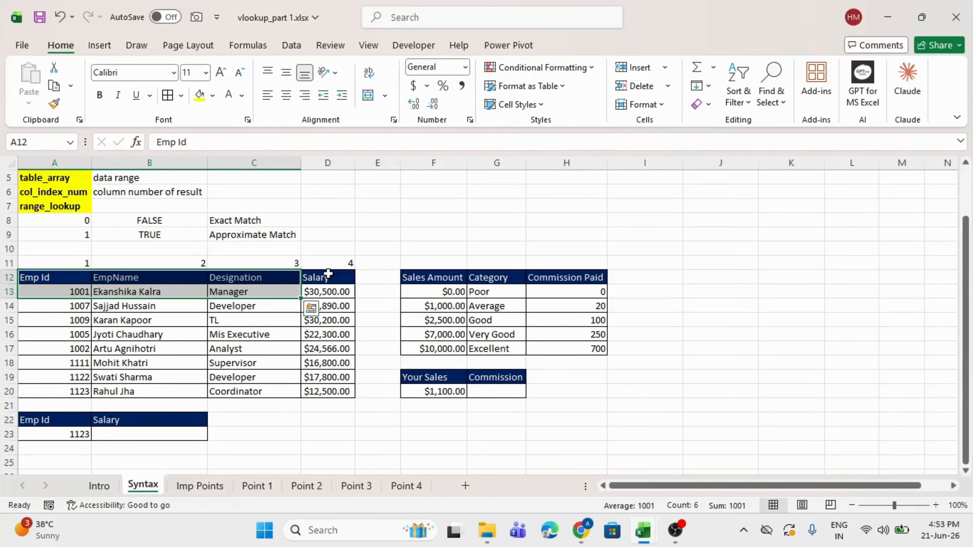
left_click(83, 433)
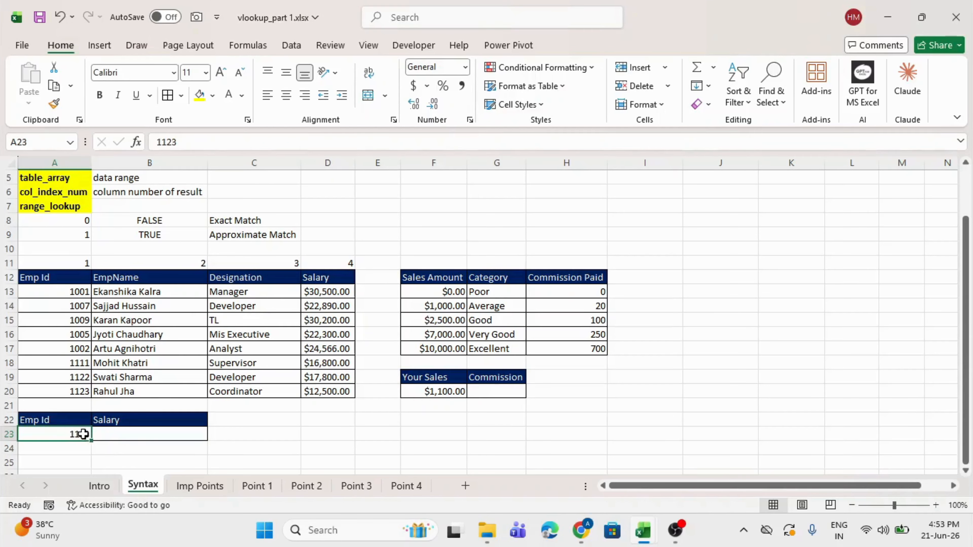
left_click(146, 430)
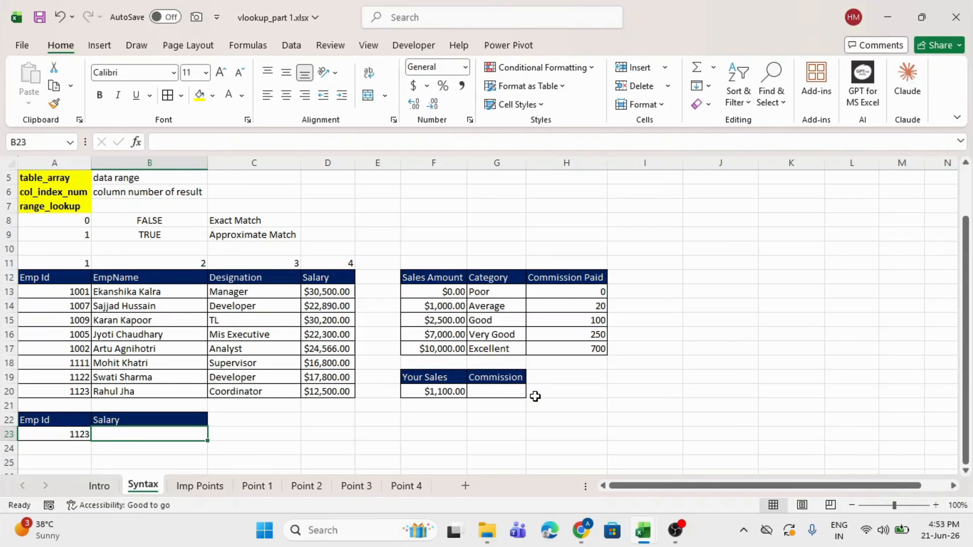
left_click(76, 433)
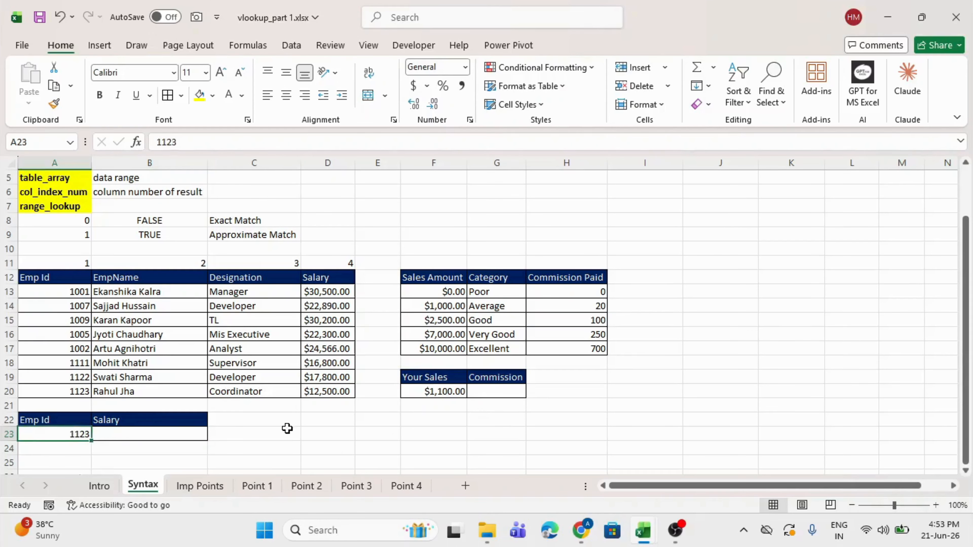
left_click_drag(50, 275, 318, 391)
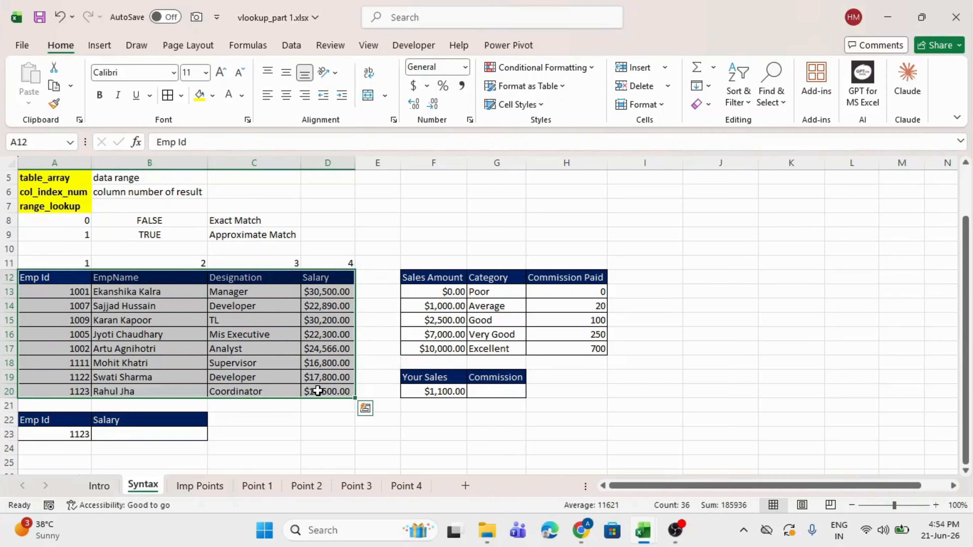
left_click(273, 417)
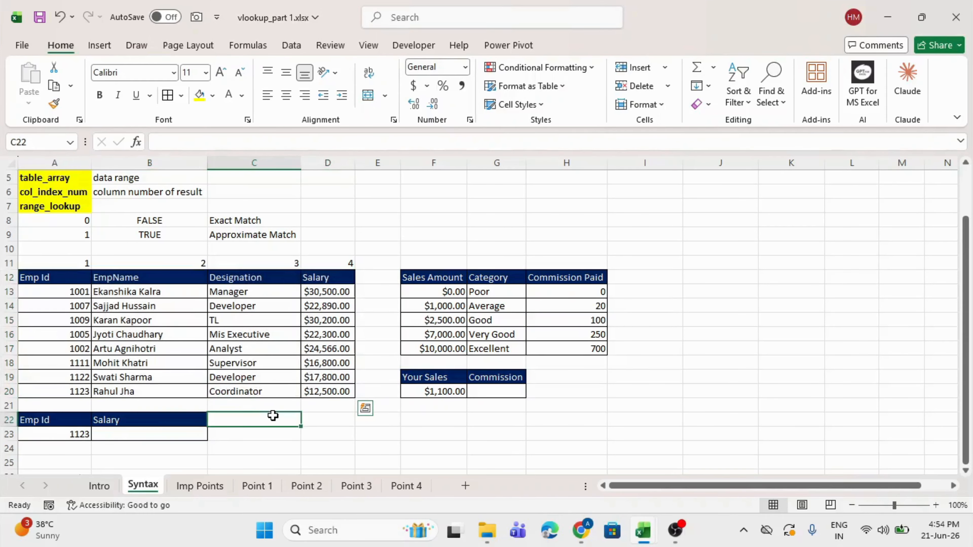
left_click(70, 434)
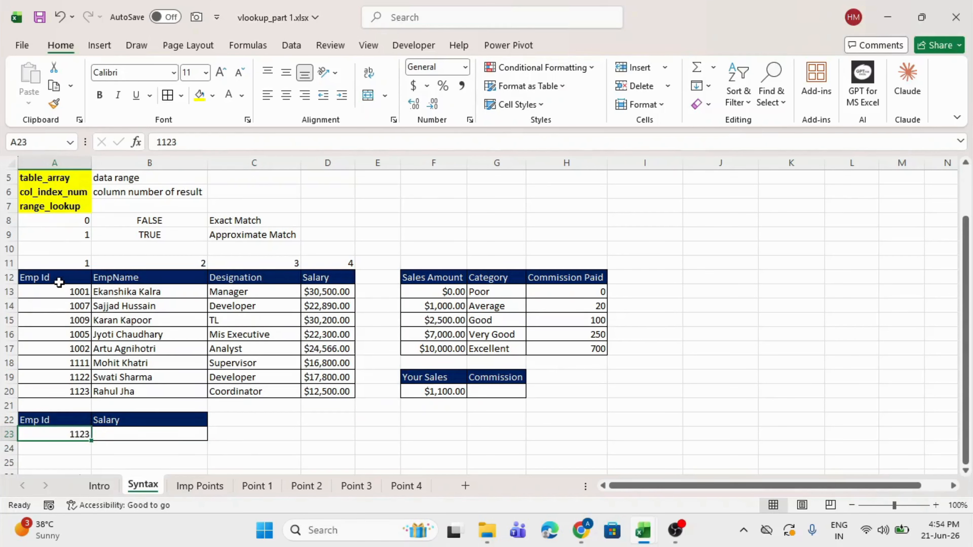
left_click_drag(59, 279, 69, 390)
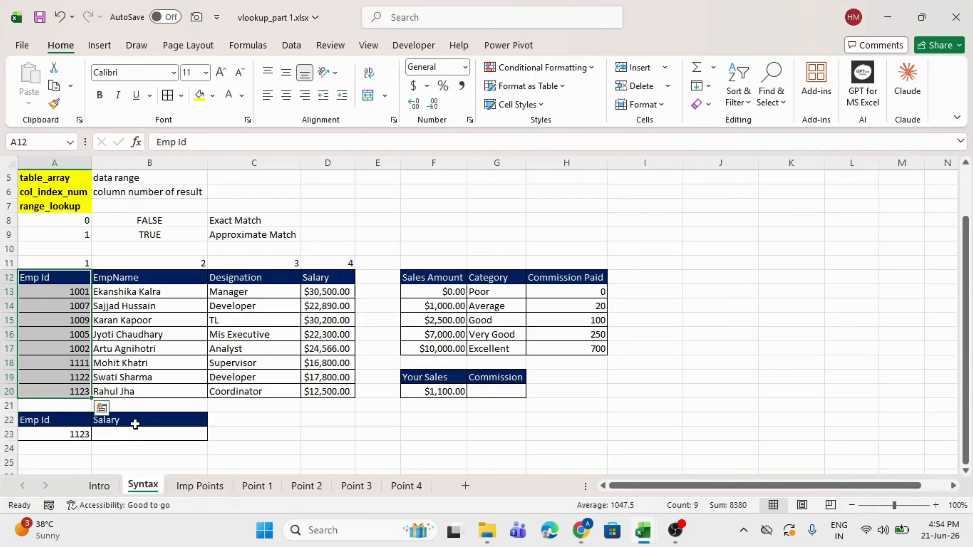
left_click(132, 433)
left_click(81, 433)
left_click_drag(76, 279, 67, 391)
left_click_drag(65, 279, 61, 389)
left_click_drag(73, 277, 52, 388)
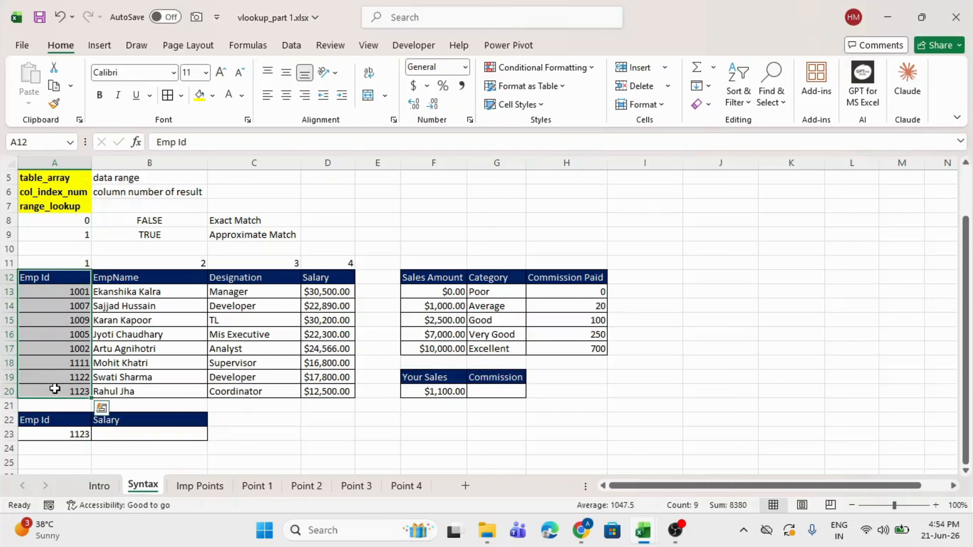
Start a VLOOKUP formula in B23 with A23 as the lookup value and the employee table A12:D20 as the table array
left_click(159, 436)
type("=")
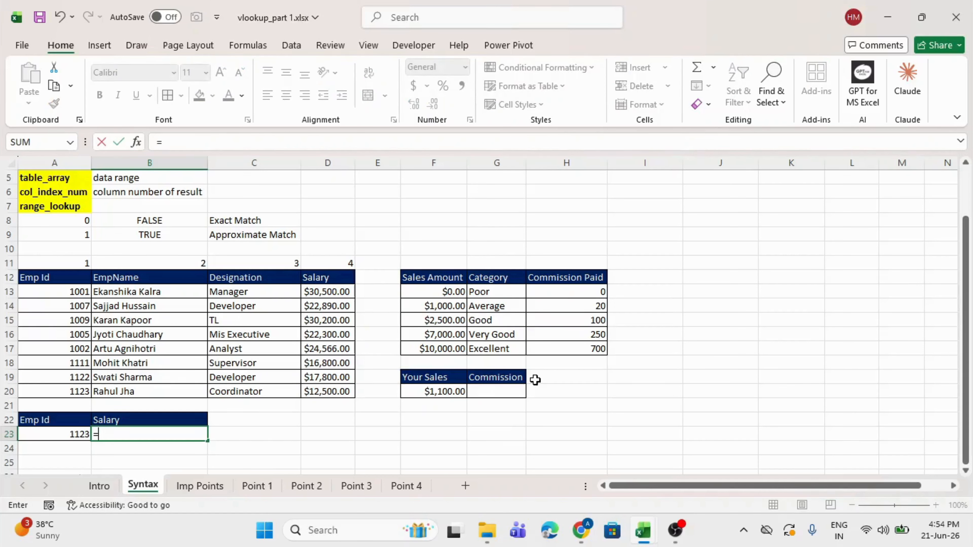
type("VL")
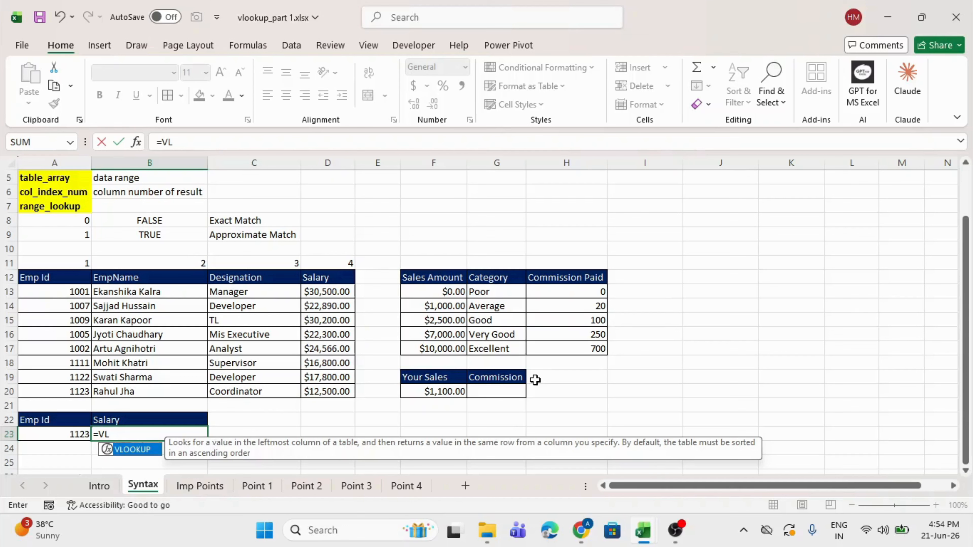
key("Tab")
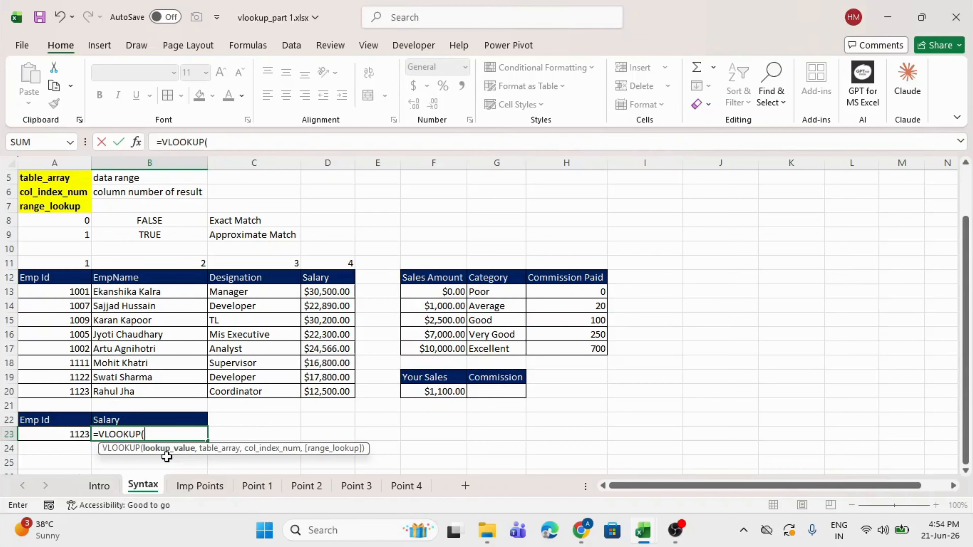
left_click(74, 433)
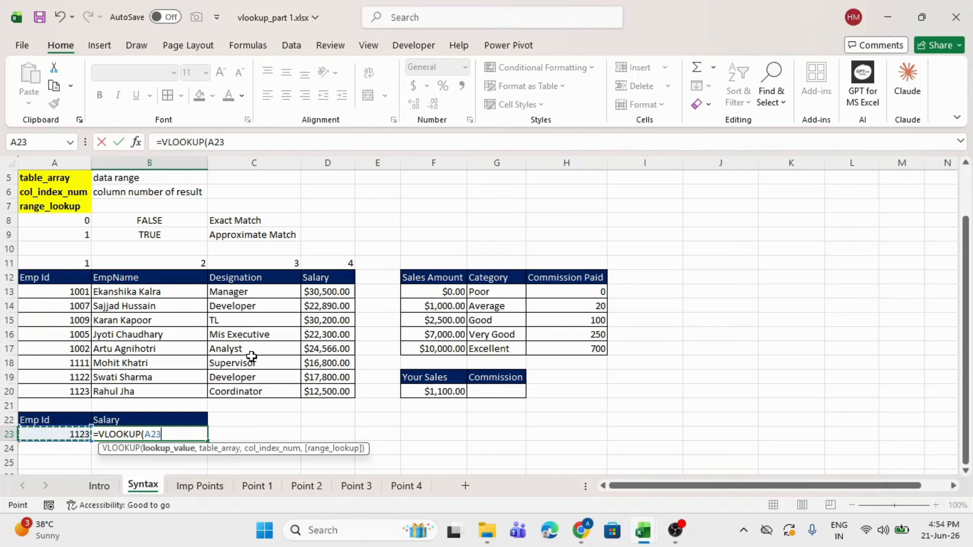
type(",")
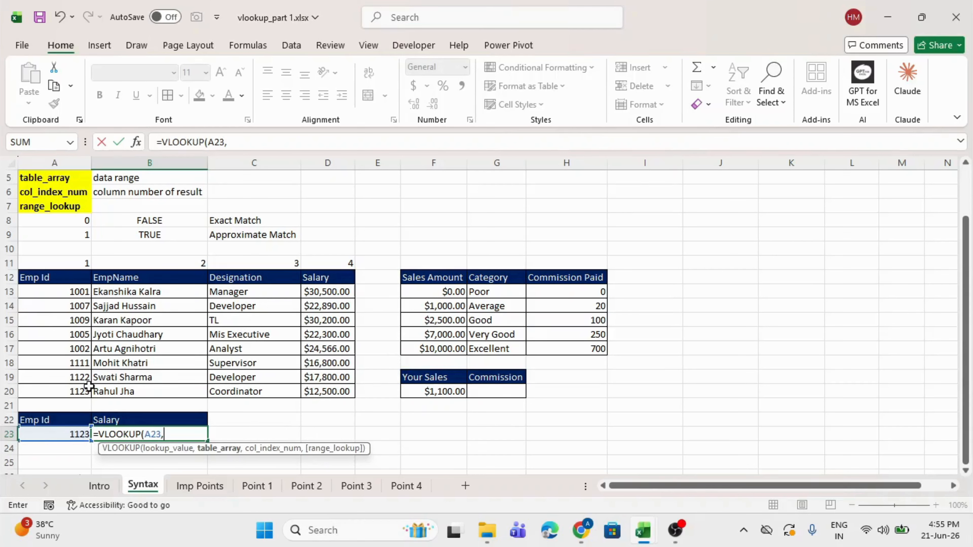
left_click_drag(46, 278, 315, 397)
mouse_move(315, 396)
left_mouse_down()
mouse_move(161, 407)
mouse_move(119, 388)
mouse_move(270, 378)
mouse_move(316, 380)
mouse_move(324, 389)
left_mouse_up()
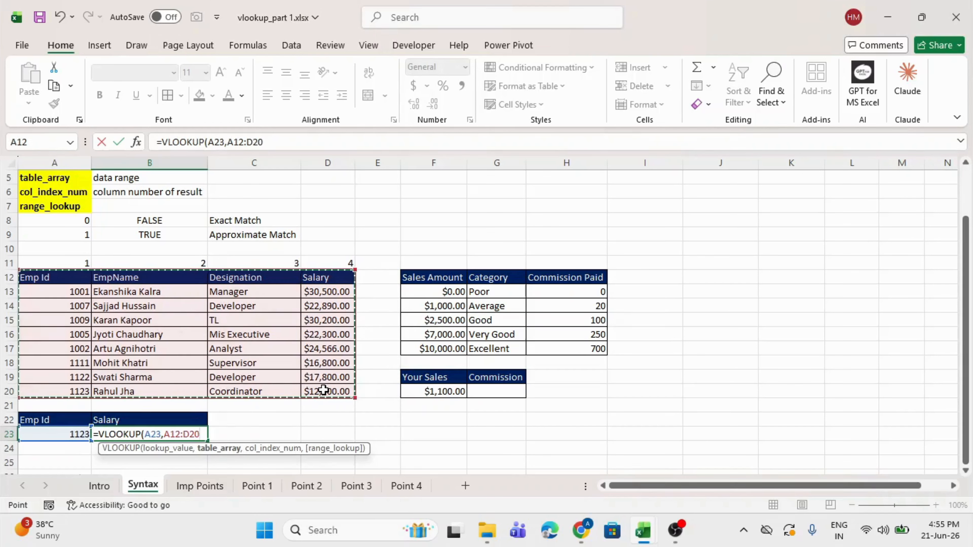
Complete the VLOOKUP in B23 with column index 4 and FALSE for an exact match
type(",4")
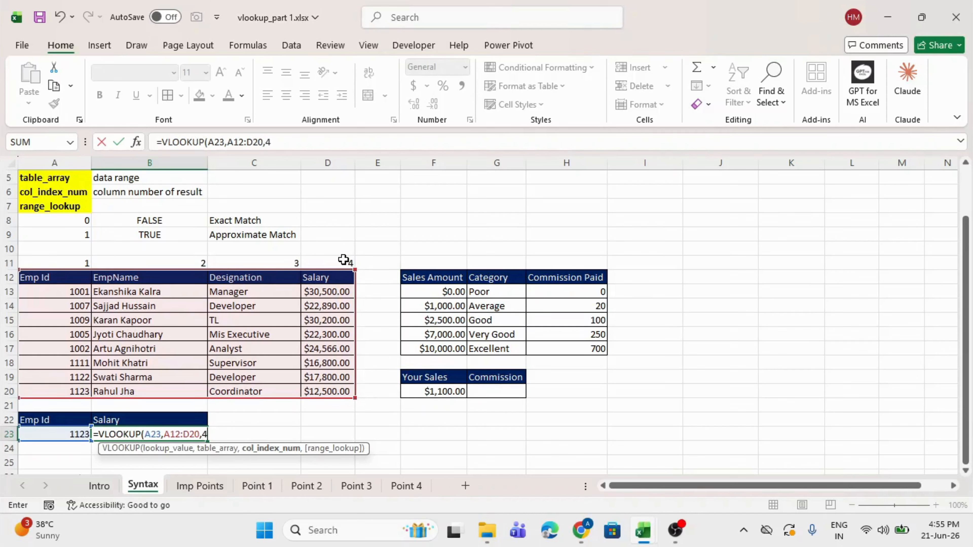
type(",")
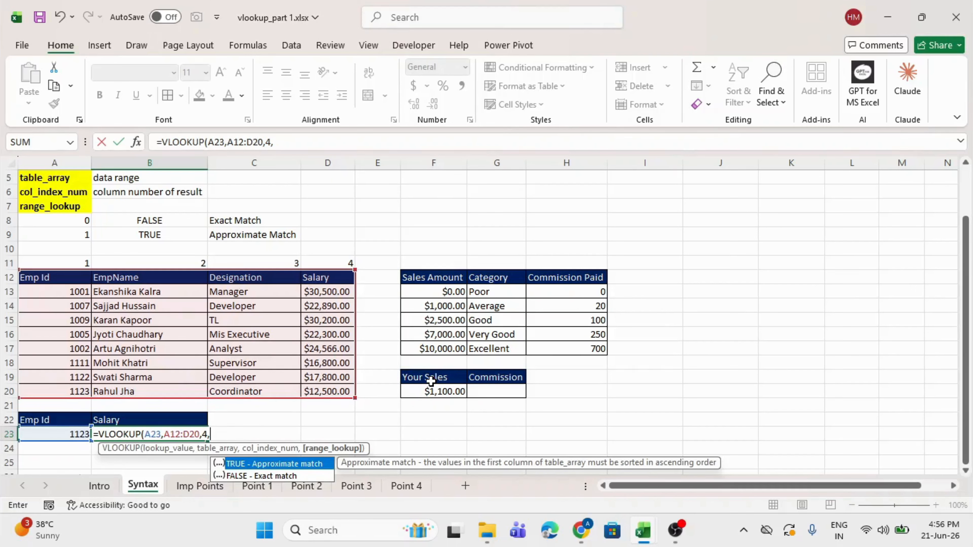
key("Down")
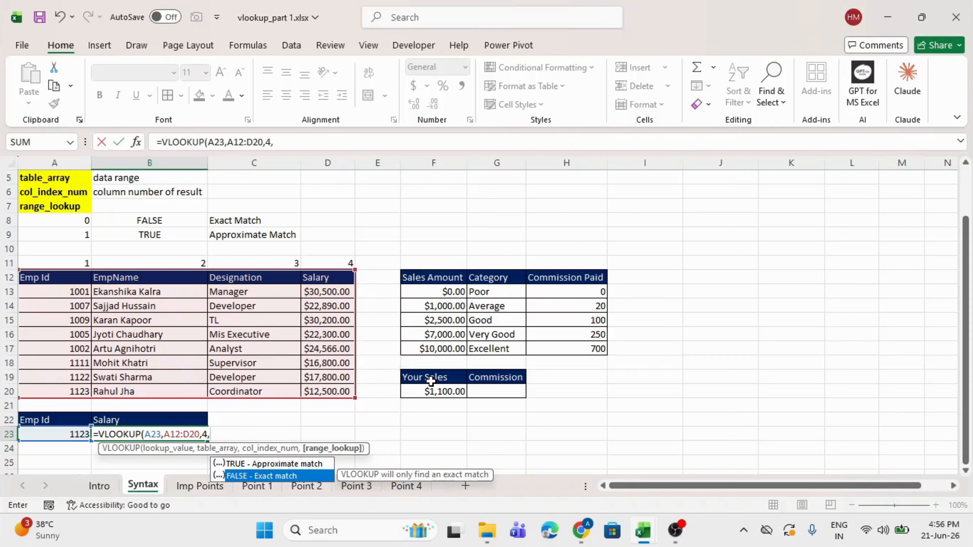
key("Tab")
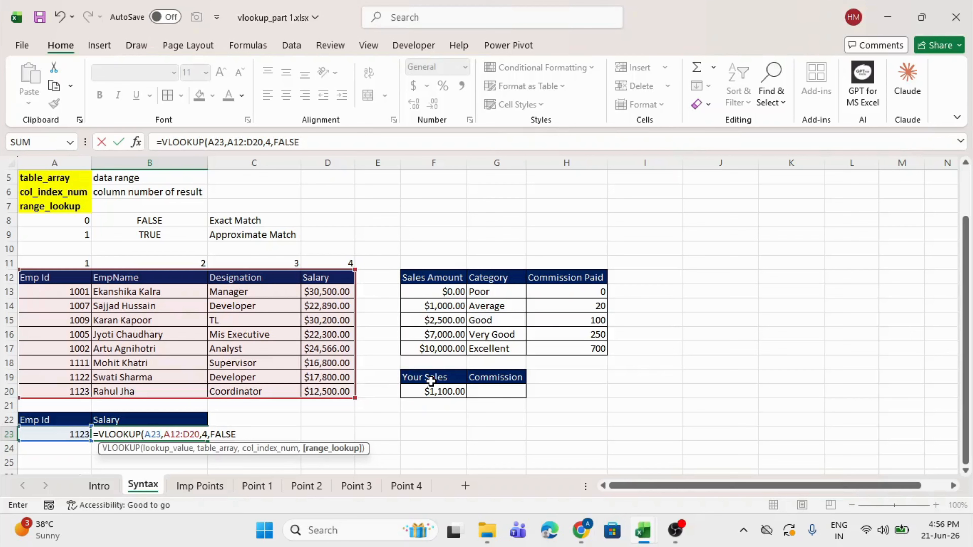
type(")")
key("Return")
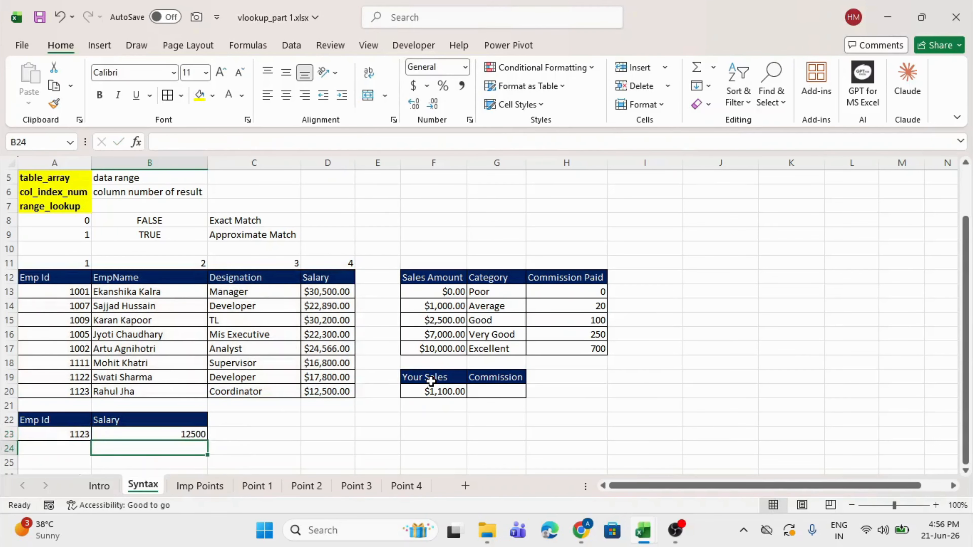
Review the VLOOKUP formula in B23, tracing its lookup value to the Emp Id in A23
left_click(155, 433)
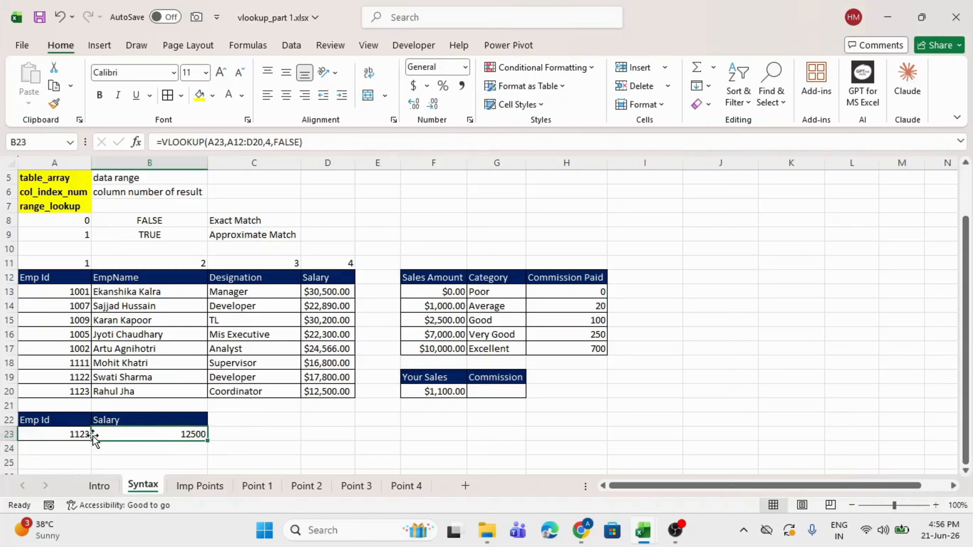
left_click(72, 437)
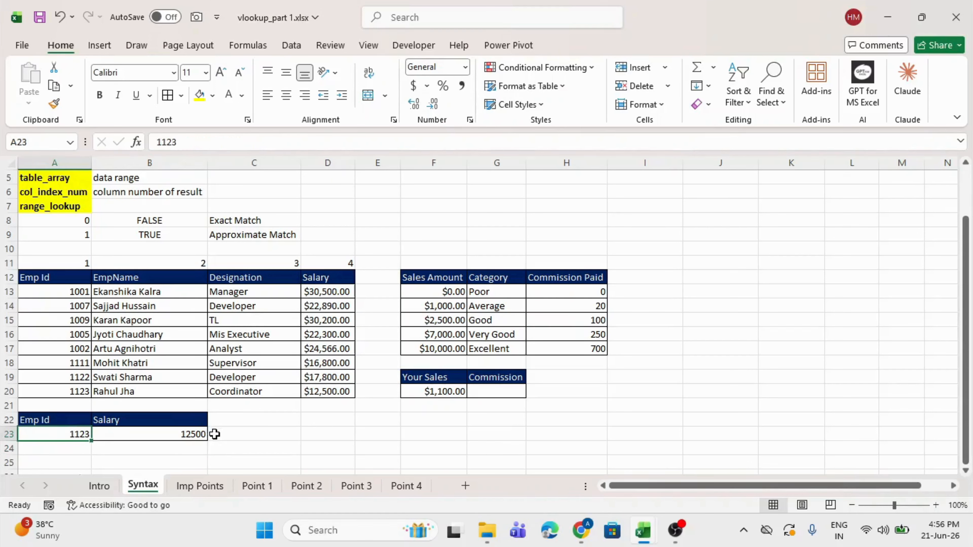
left_click(181, 436)
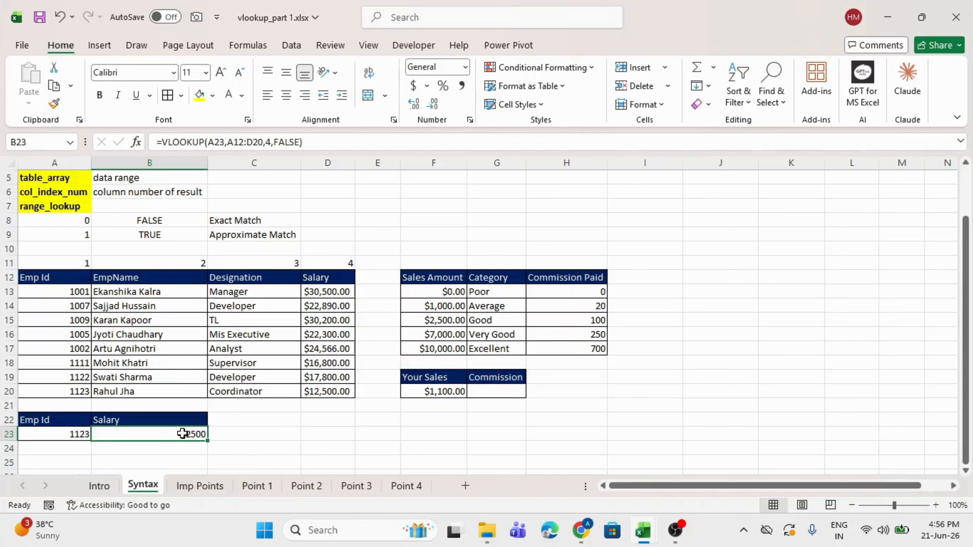
double_click(192, 434)
left_click_drag(162, 436, 145, 436)
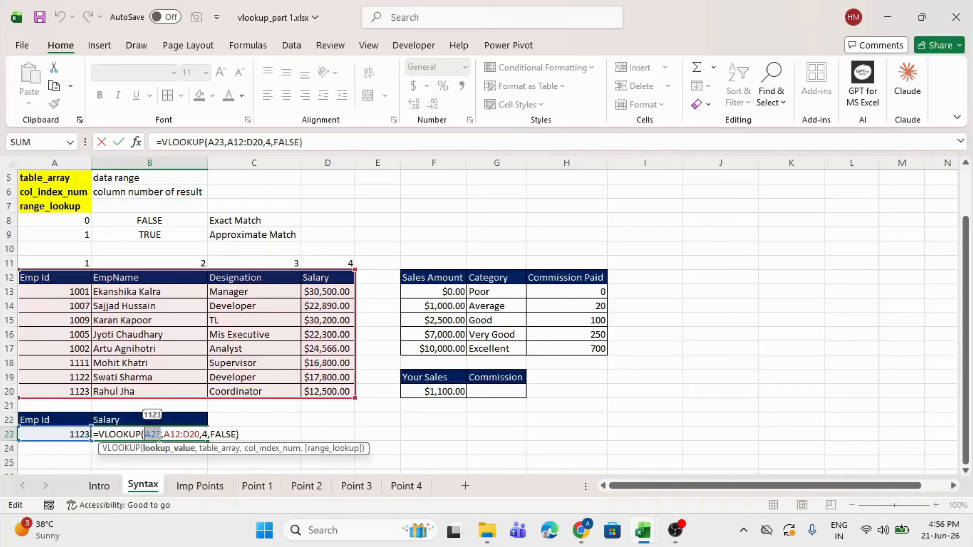
left_click(157, 435)
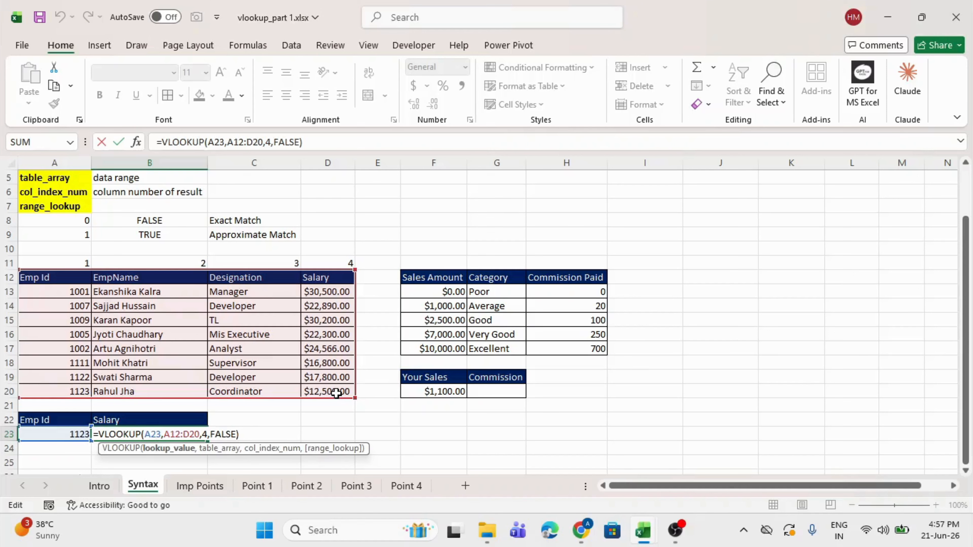
key("Return")
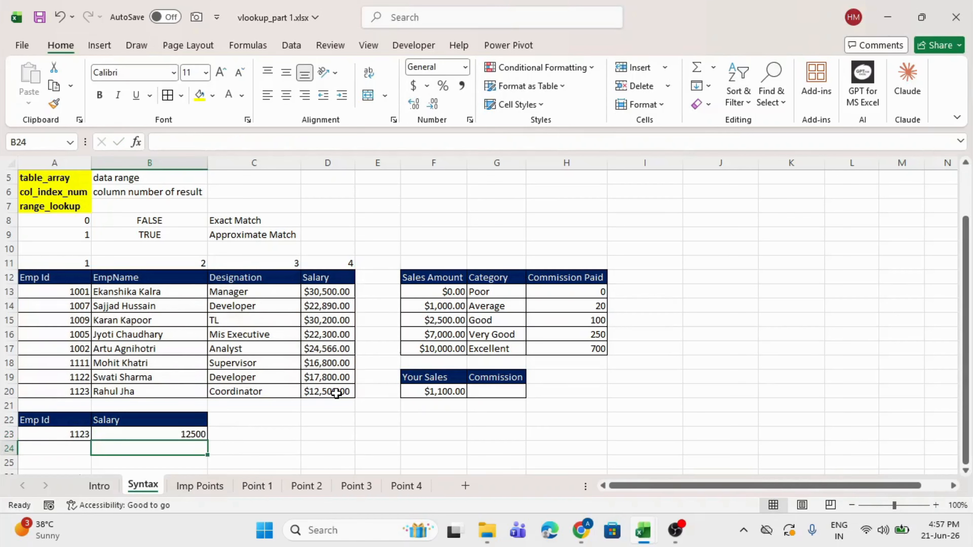
left_click(171, 433)
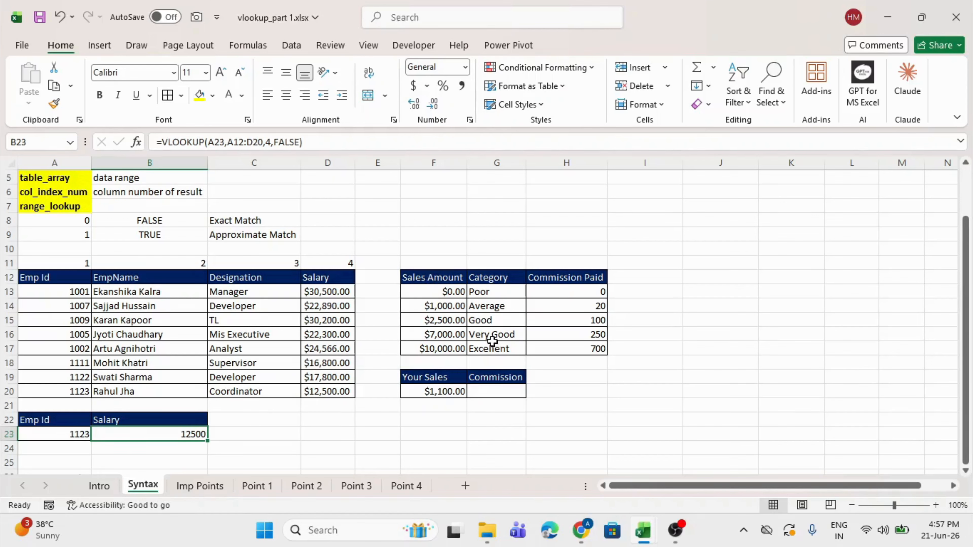
Examine the Sales Amount, Category and Commission Paid columns of the commission table, plus the Your Sales and Commission cells below it
left_click(475, 392)
left_click(435, 282)
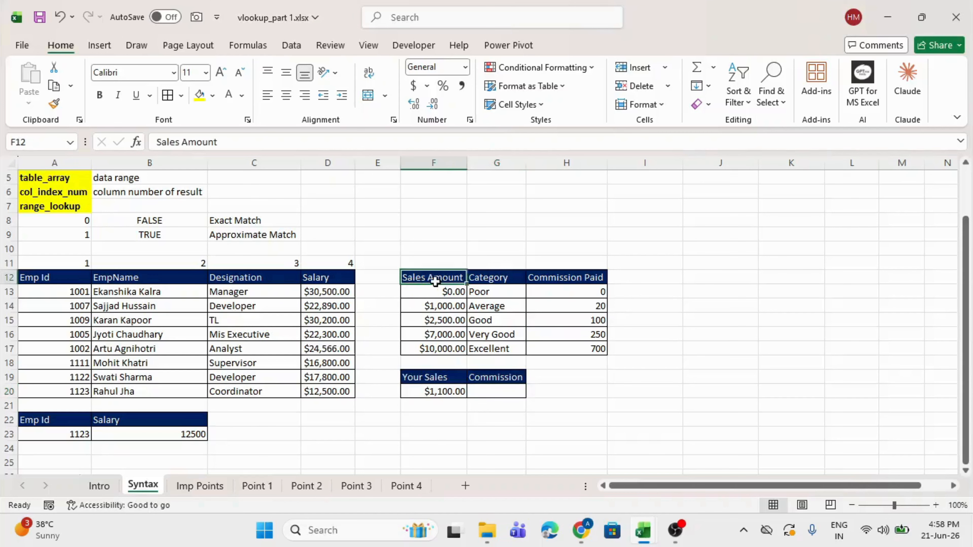
left_click_drag(435, 282, 563, 355)
left_click(435, 279)
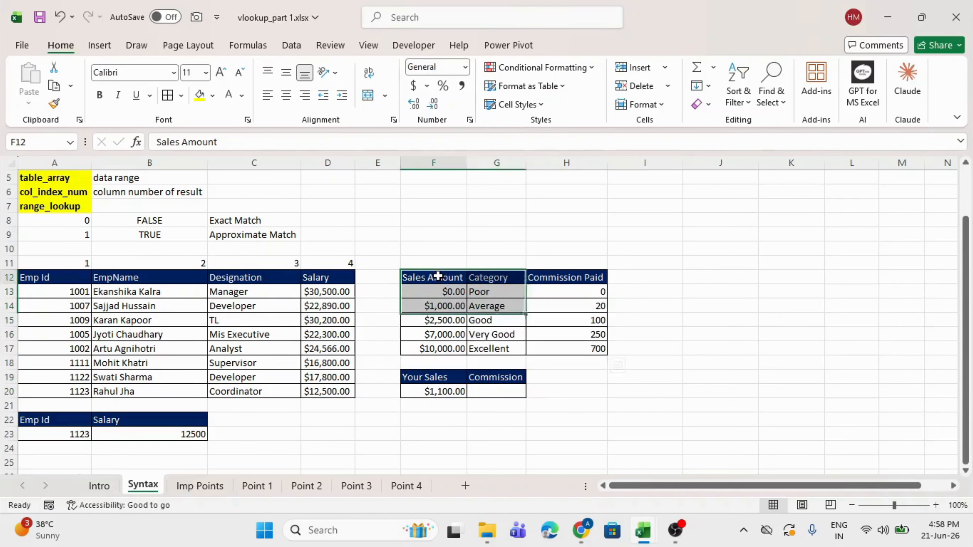
left_click(481, 275)
left_click(562, 276)
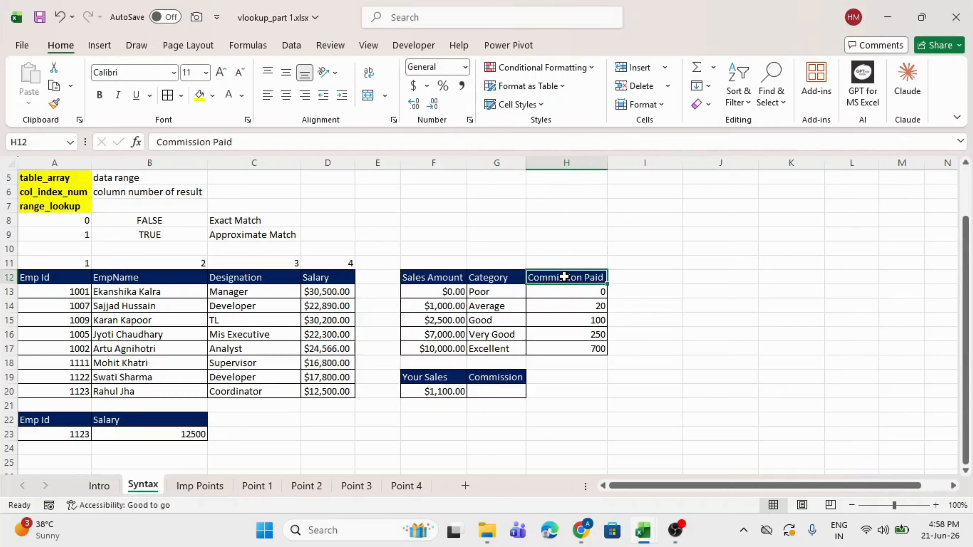
left_click(438, 378)
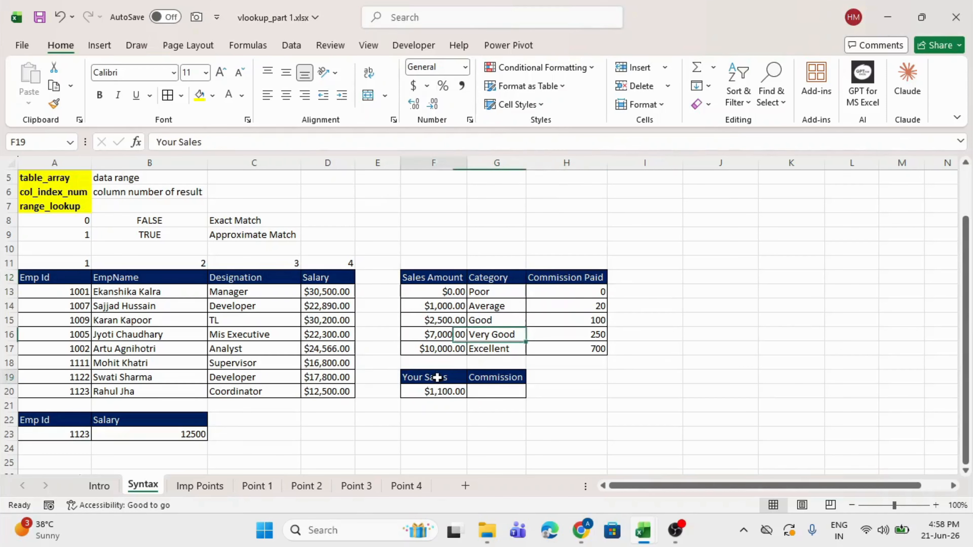
left_click(434, 393)
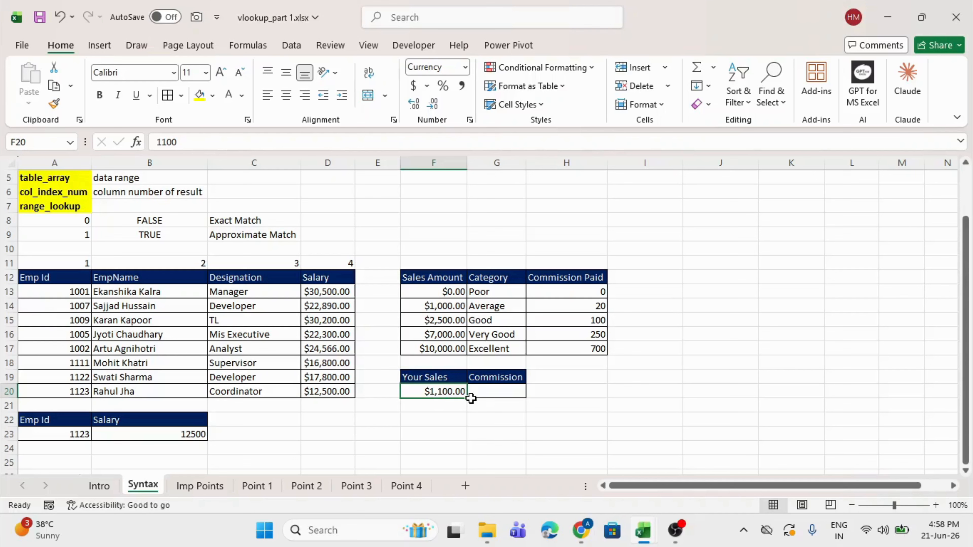
left_click(491, 388)
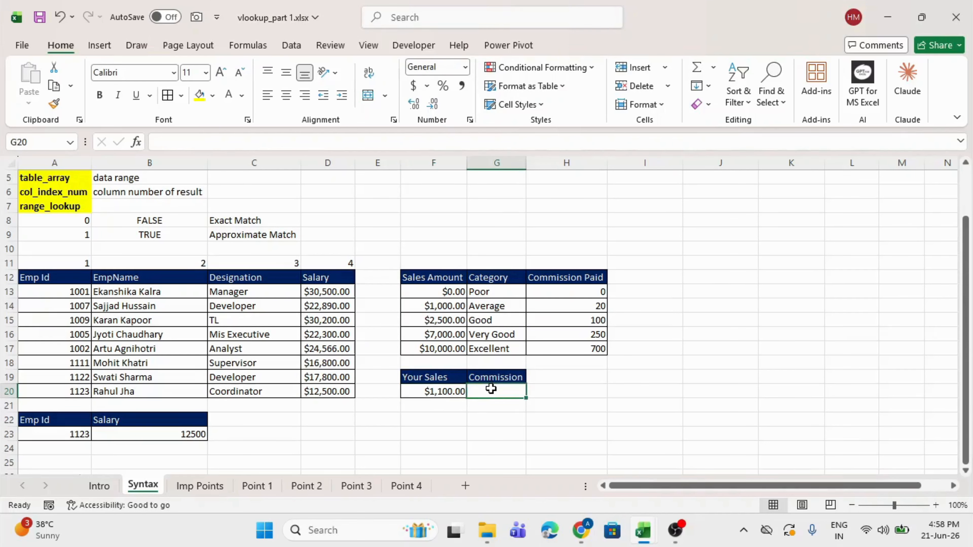
Compare the Your Sales amount in F20 with the Sales Amount column F12:F17 of the commission table
left_click_drag(443, 278, 564, 349)
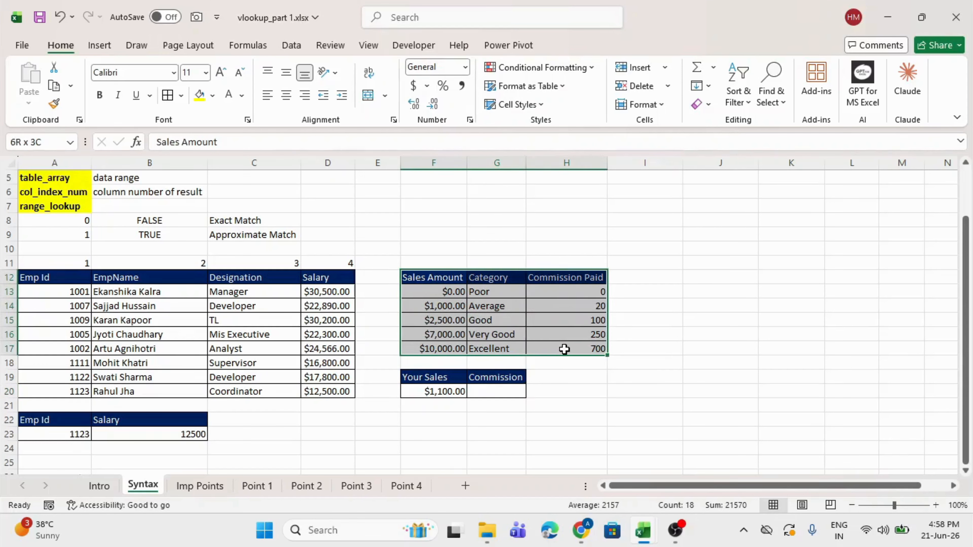
left_click(496, 391)
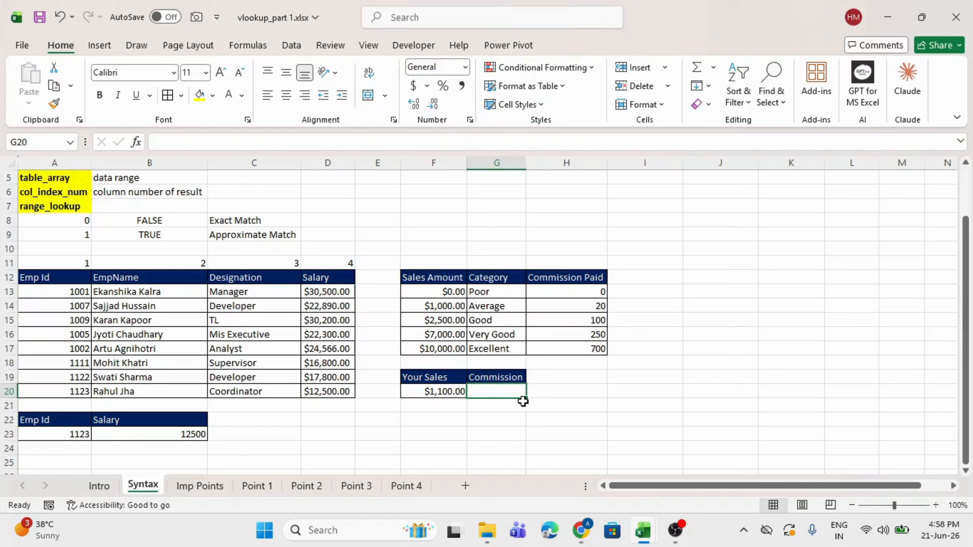
left_click_drag(427, 278, 583, 352)
left_click(428, 393)
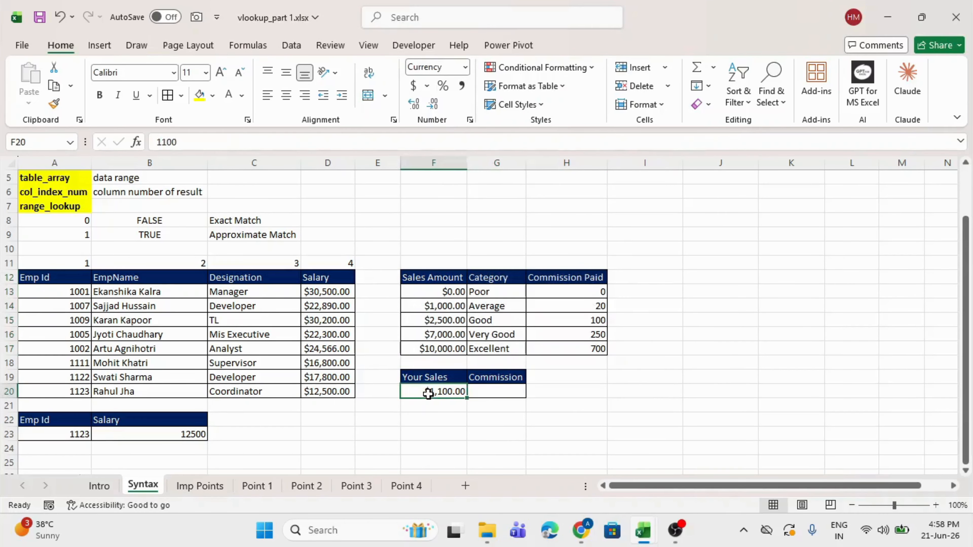
left_click_drag(444, 277, 437, 347)
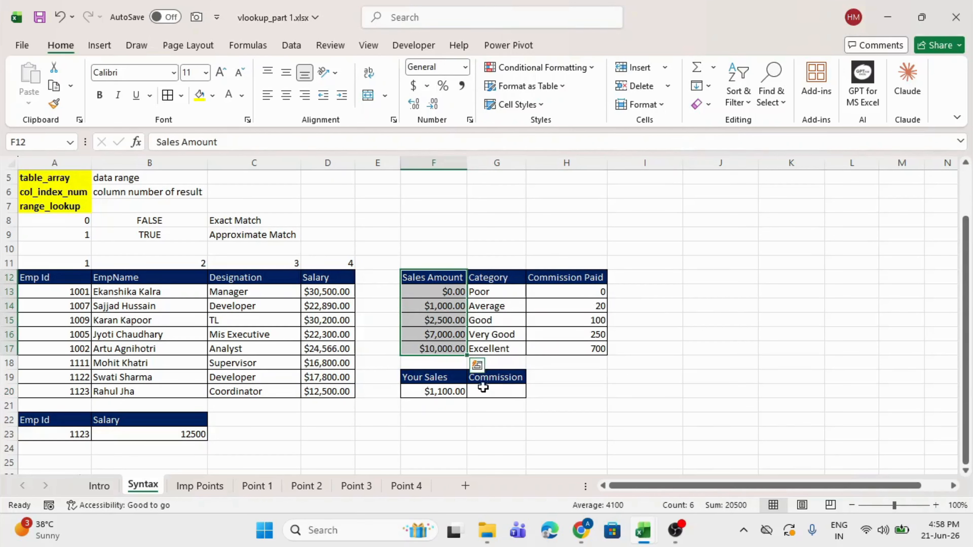
Start a VLOOKUP in G20 with F20 as lookup value, F12:H17 as table array and 3 as column index
left_click(482, 391)
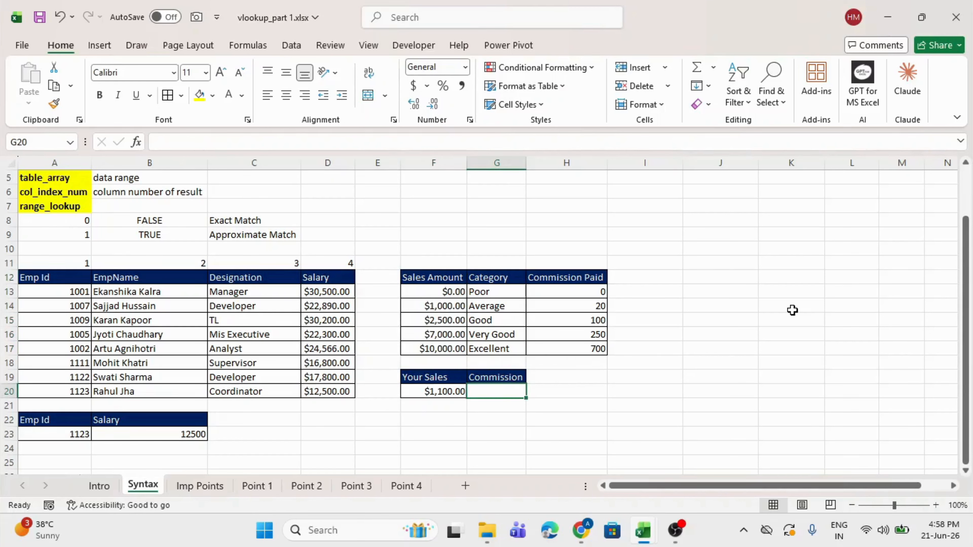
type("=VLOOKUP(")
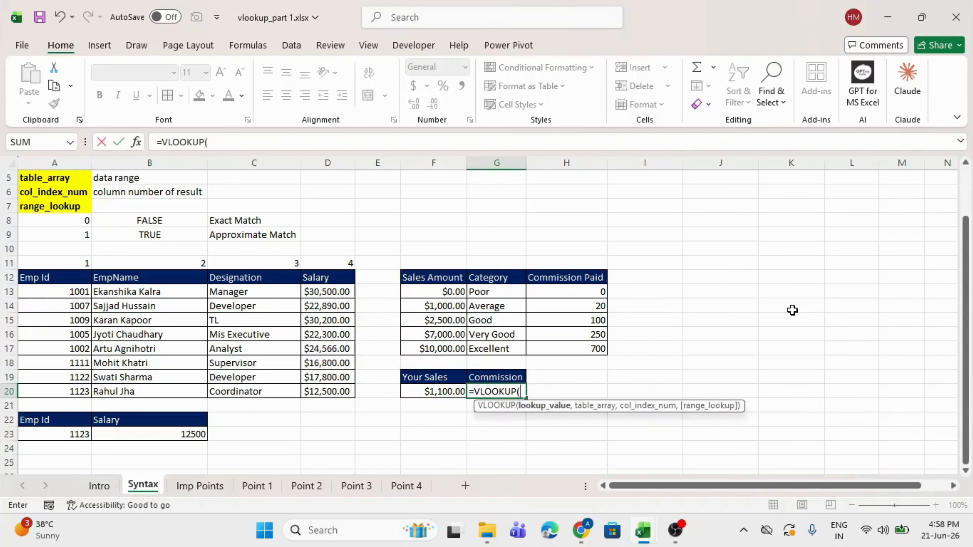
left_click(423, 390)
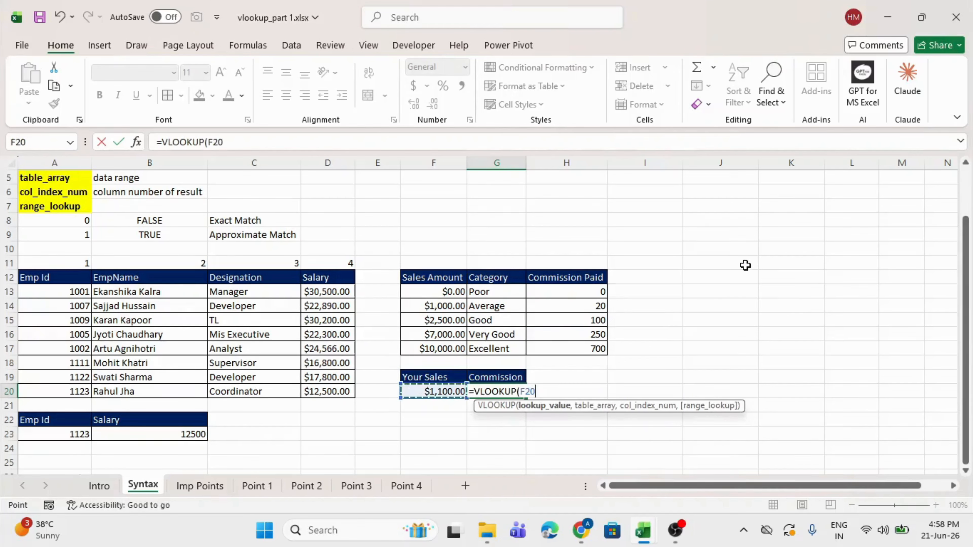
type(",")
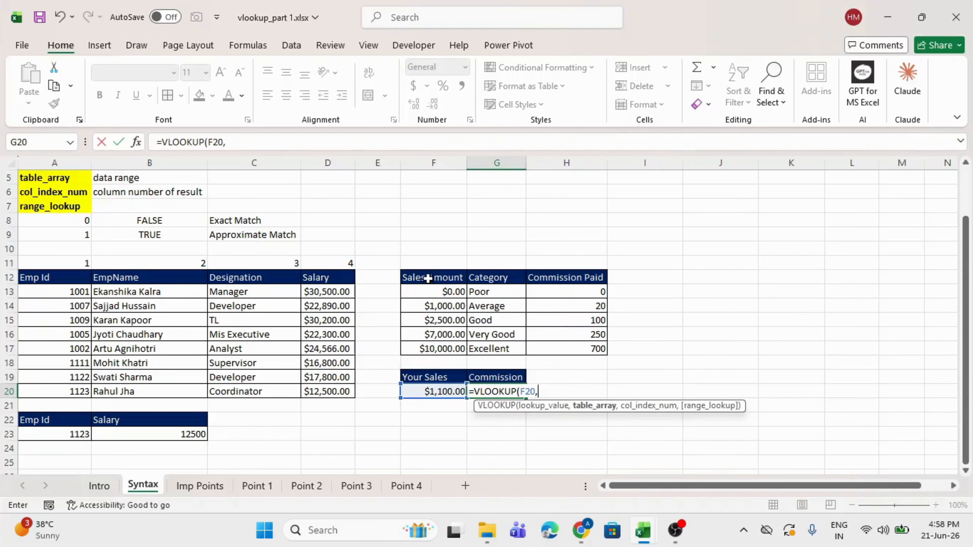
left_click_drag(440, 282, 555, 346)
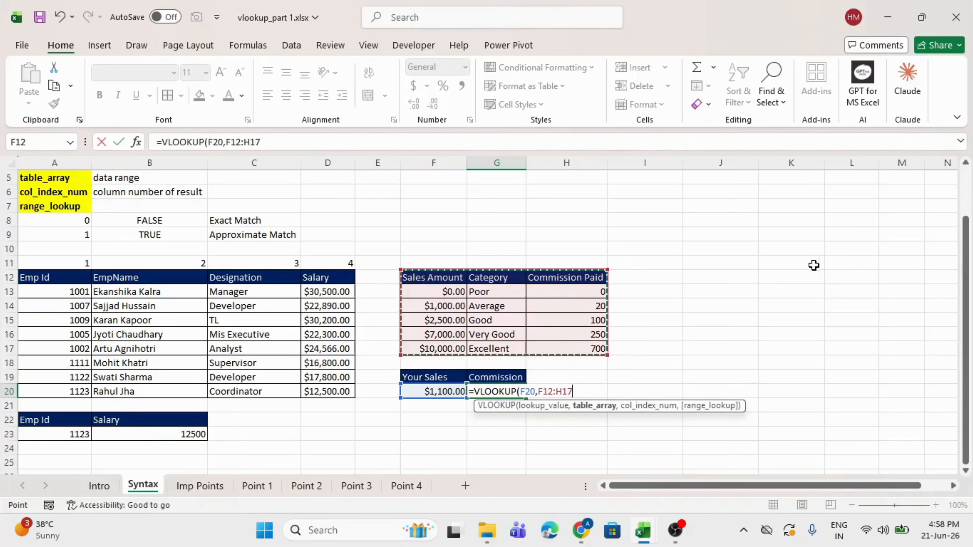
type(",")
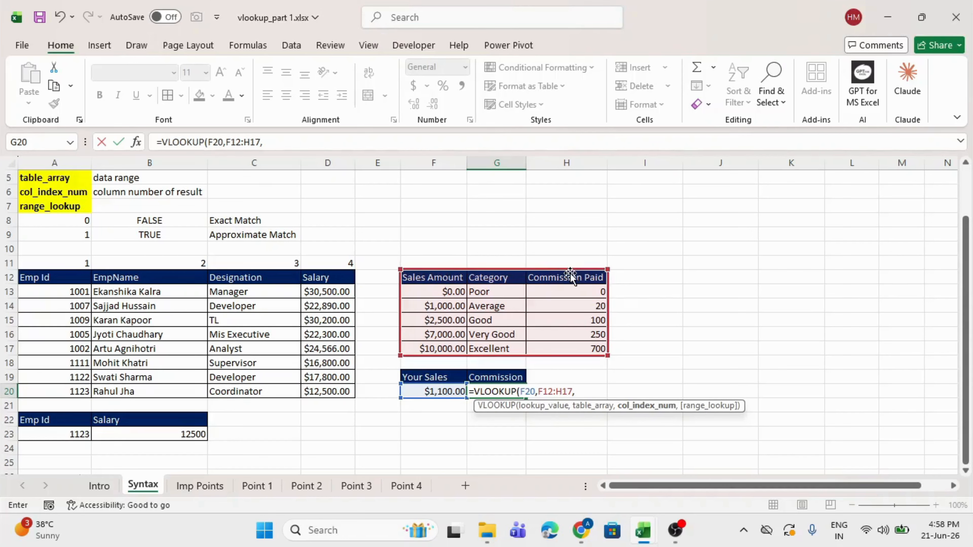
type("3")
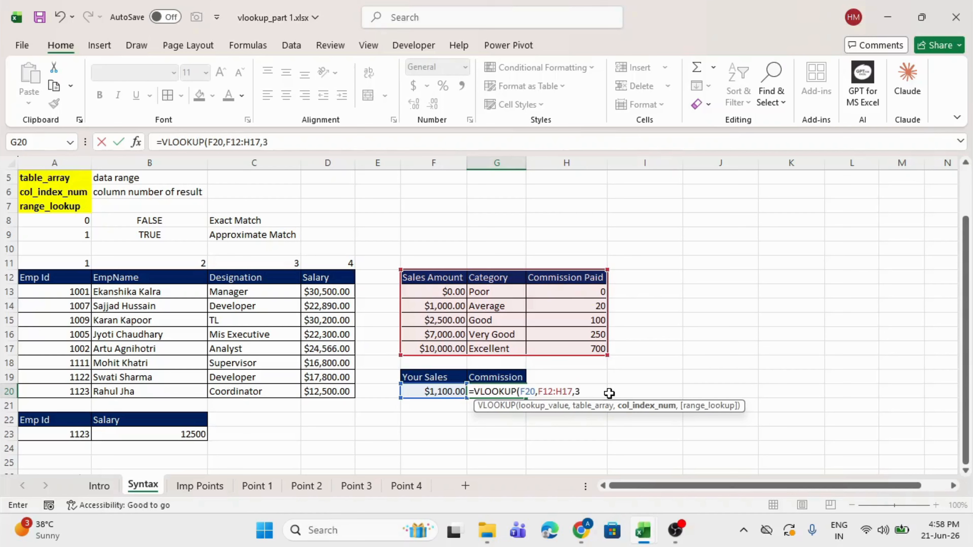
Try TRUE and its equivalent 1 as the approximate-match range_lookup argument of the G20 VLOOKUP
type(",")
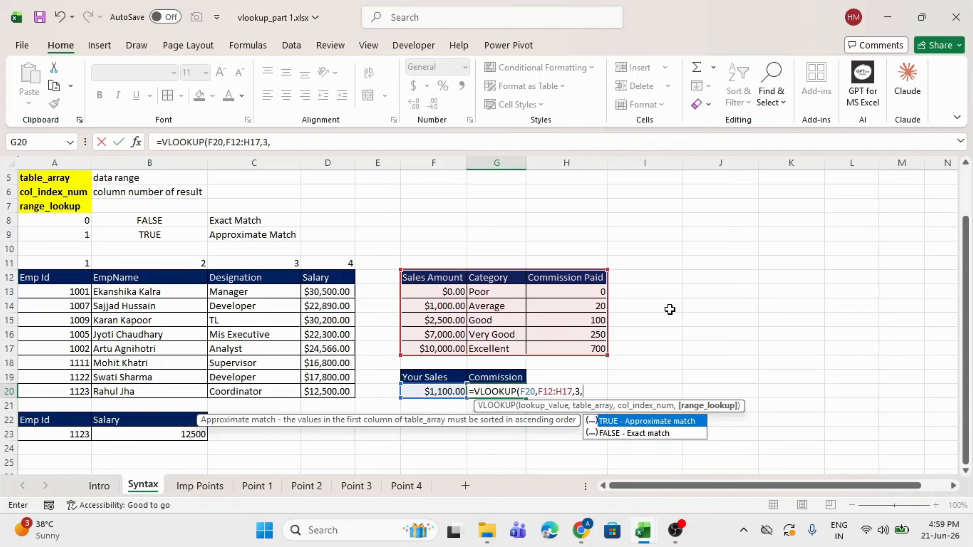
key("Down")
key("Up")
key("Tab")
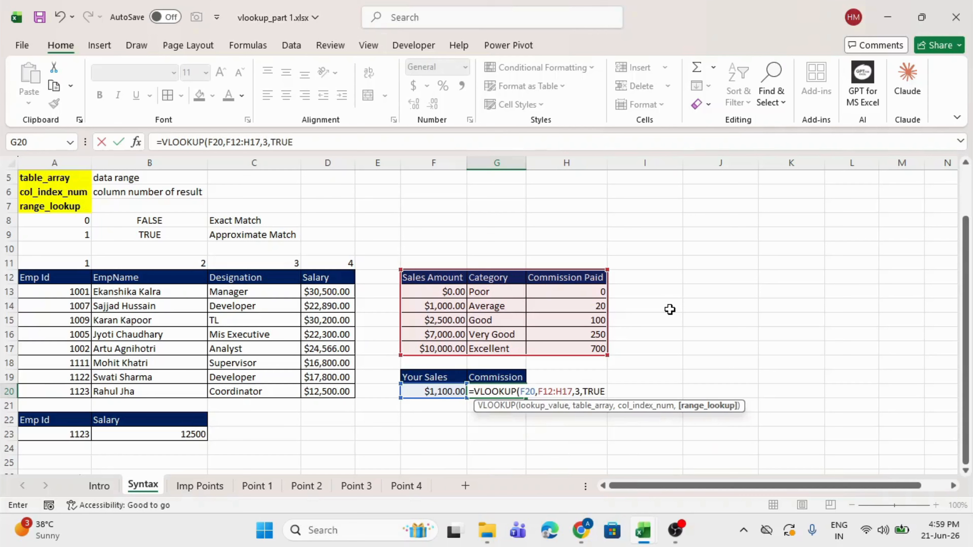
key("BackSpace")
key("BackSpace")
key("BackSpace")
key("BackSpace")
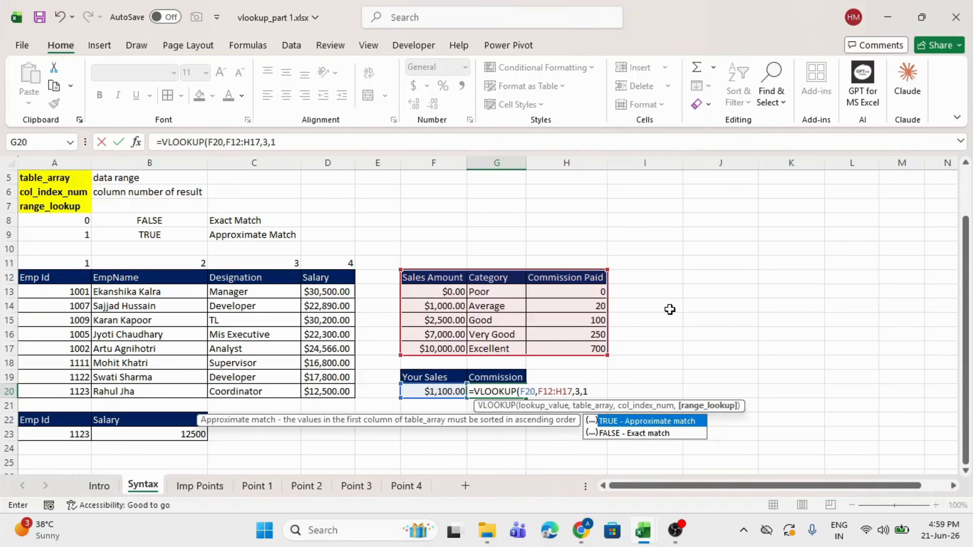
key("BackSpace")
Complete the G20 VLOOKUP without a range_lookup argument and check the formula =VLOOKUP(F20,F12:H17,3)
type(")")
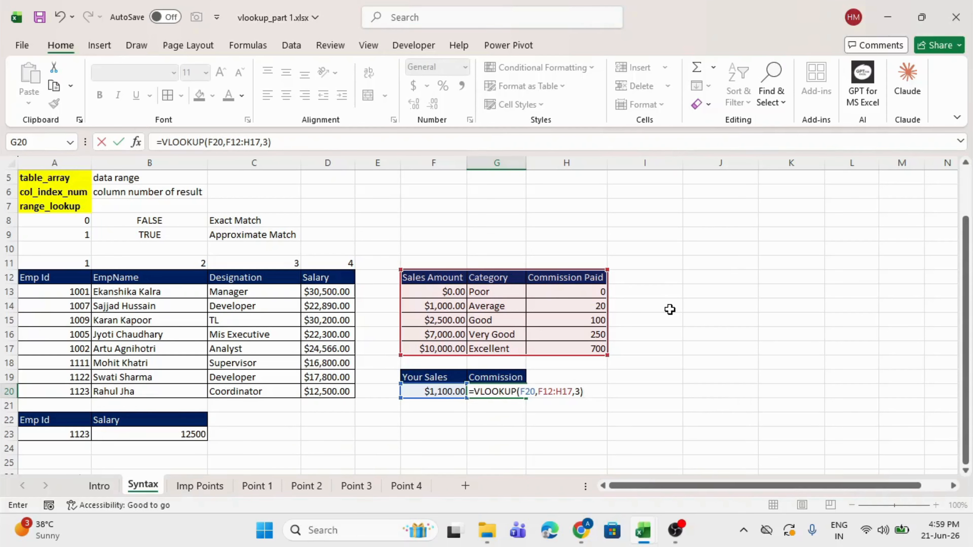
key("Return")
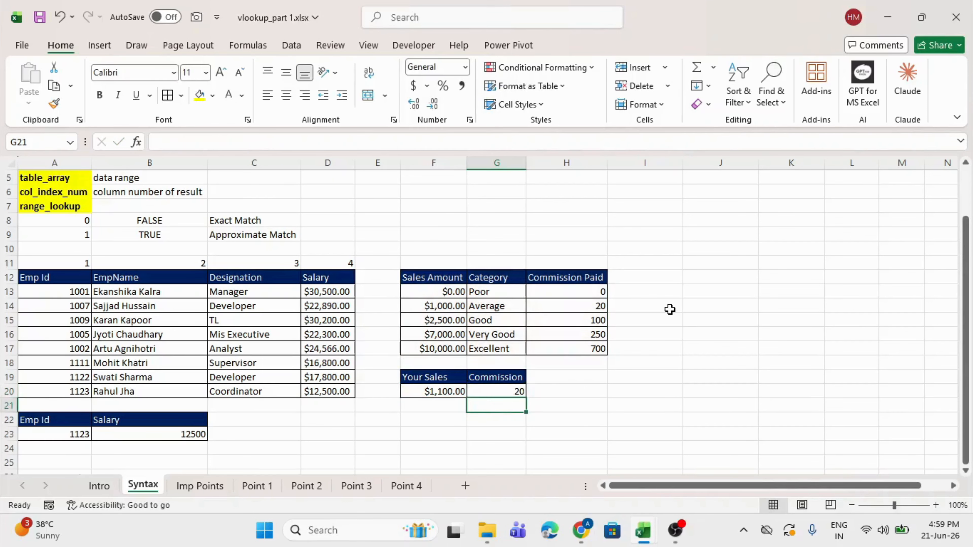
left_click(455, 389)
left_click(483, 391)
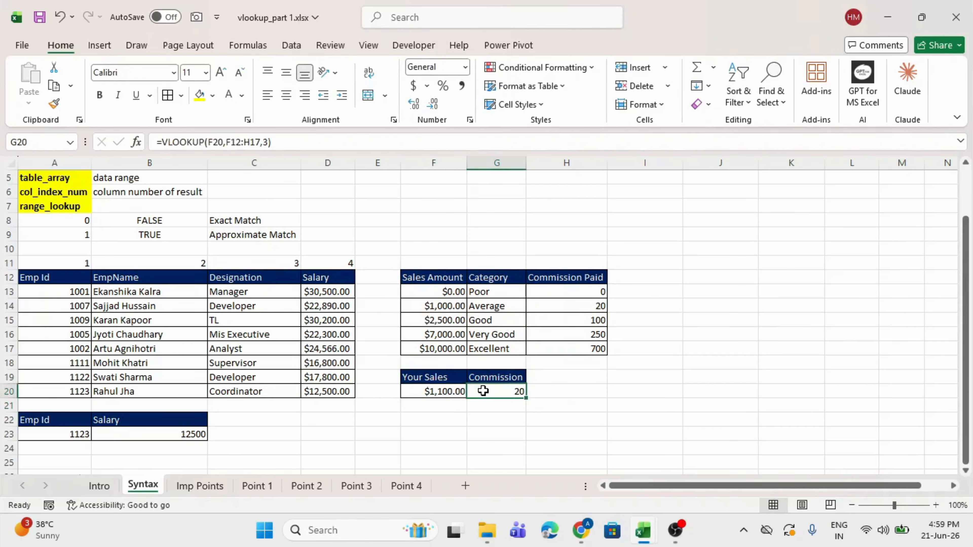
Compare the Commission Paid value in H14 and the Your Sales amount in F20 with the Sales Amount values F13:F17
left_click(586, 306)
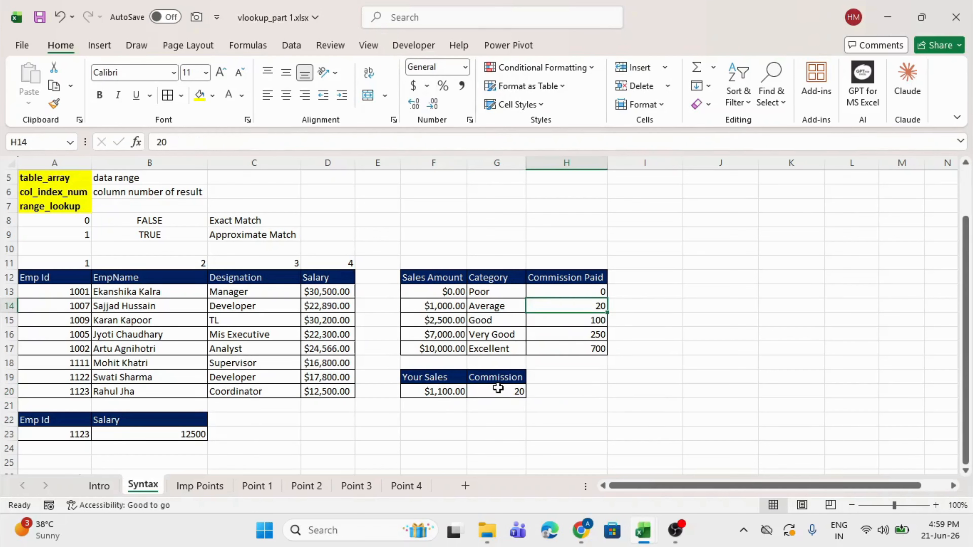
left_click(442, 391)
left_click_drag(436, 291, 444, 349)
Examine each Sales Amount bracket from F13 to F17 together with its Commission Paid value in H13:H17
left_click(448, 292)
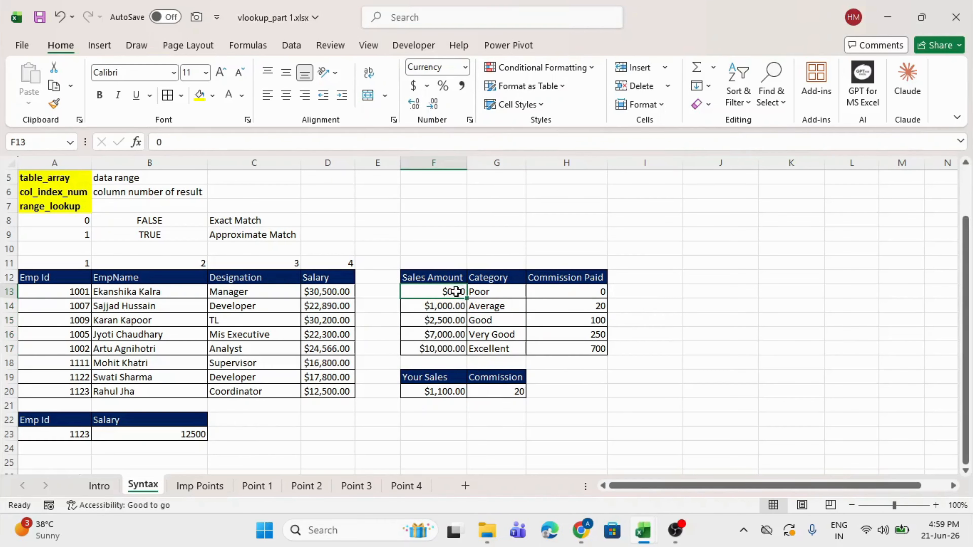
left_click(450, 306)
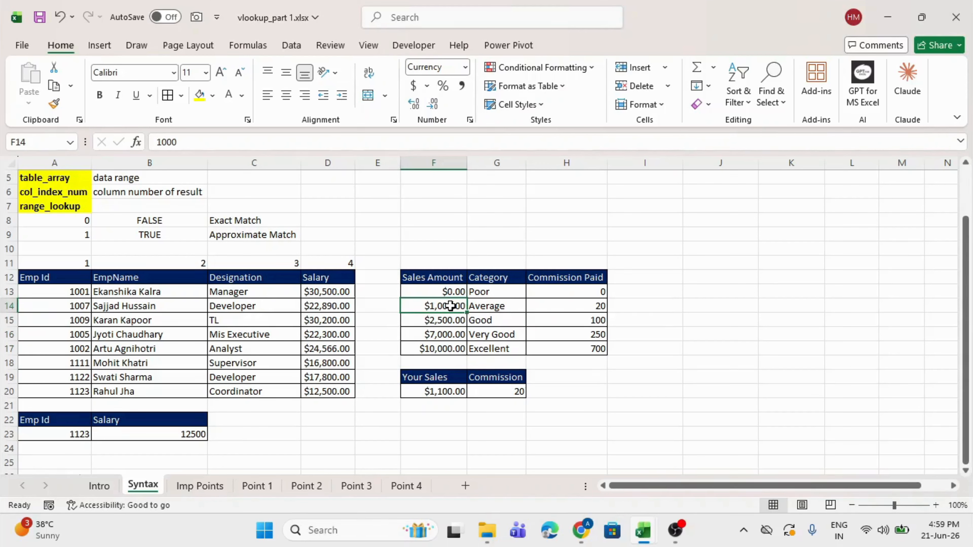
left_click(565, 291)
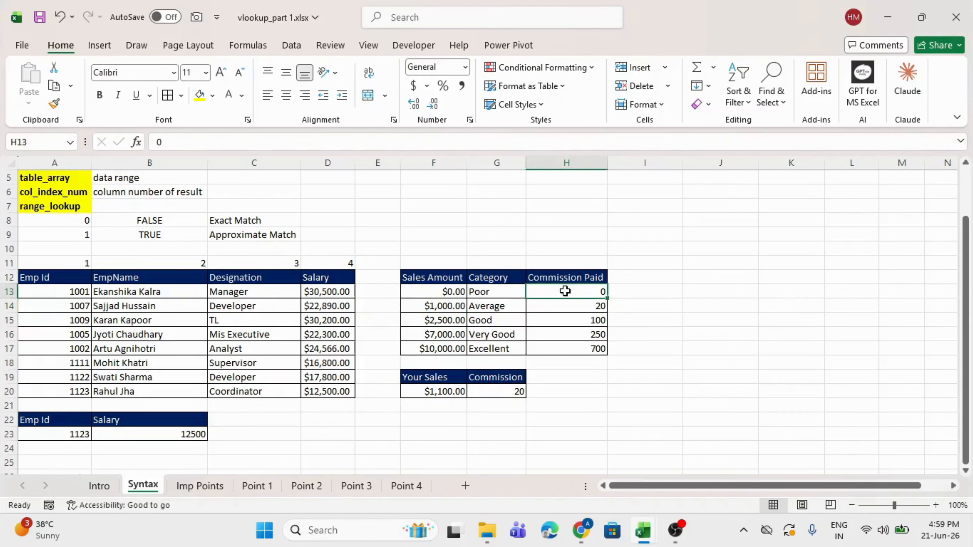
left_click(455, 306)
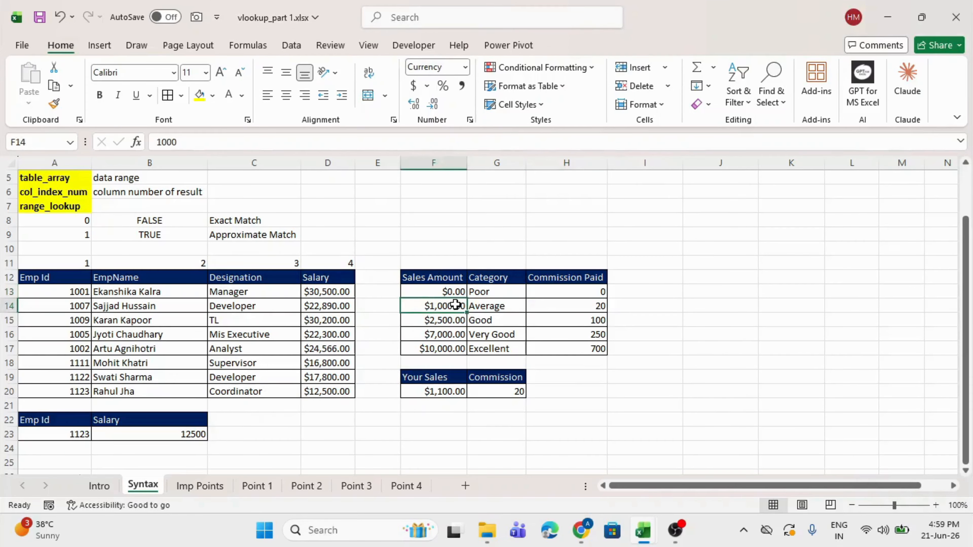
left_click(438, 322)
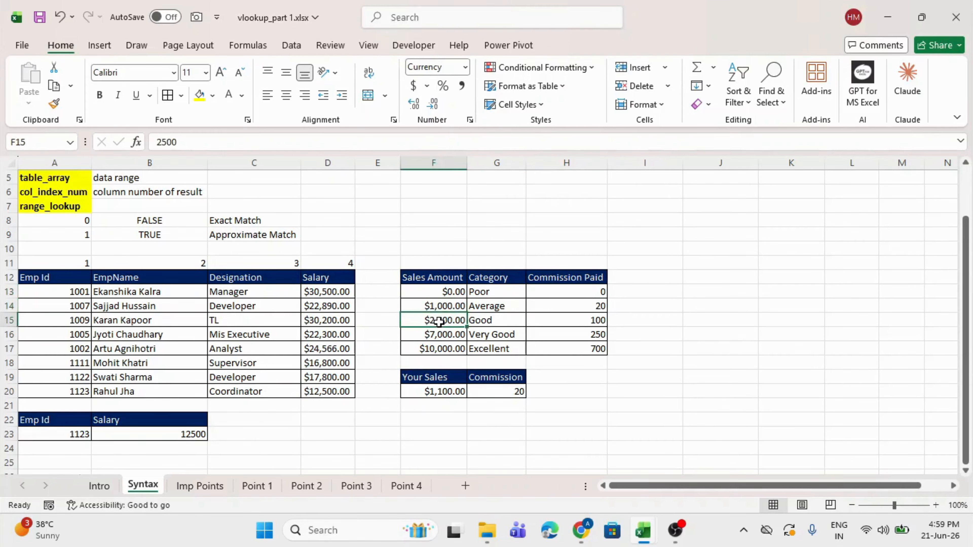
left_click(556, 306)
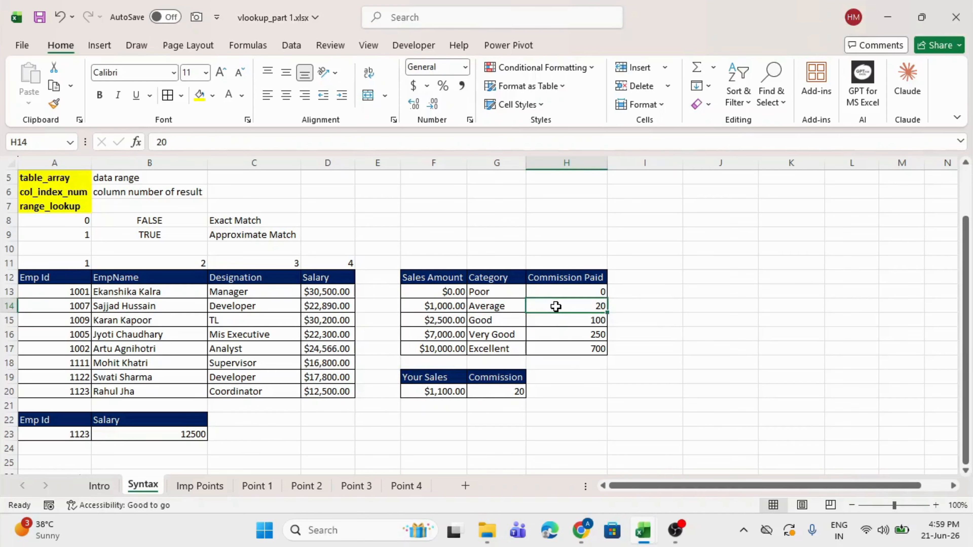
left_click(444, 322)
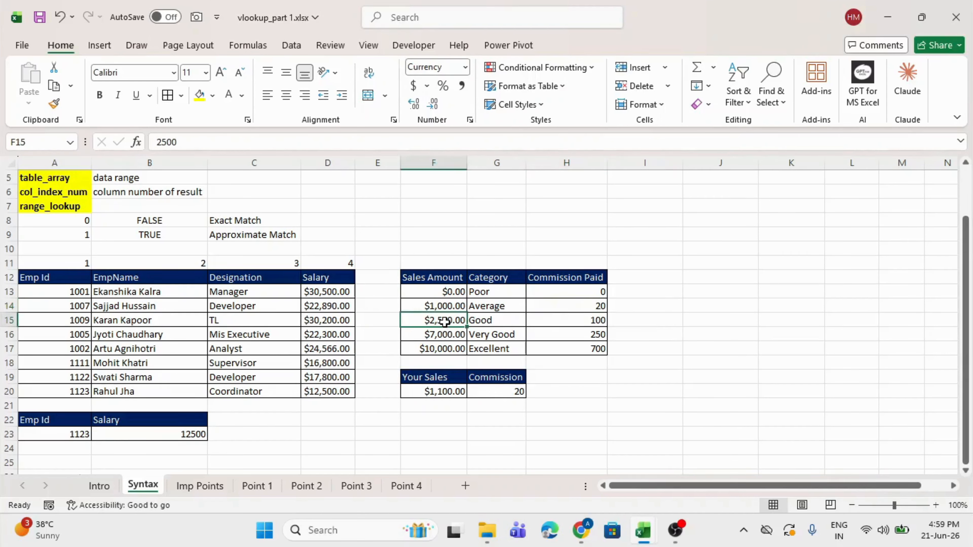
left_click(446, 334)
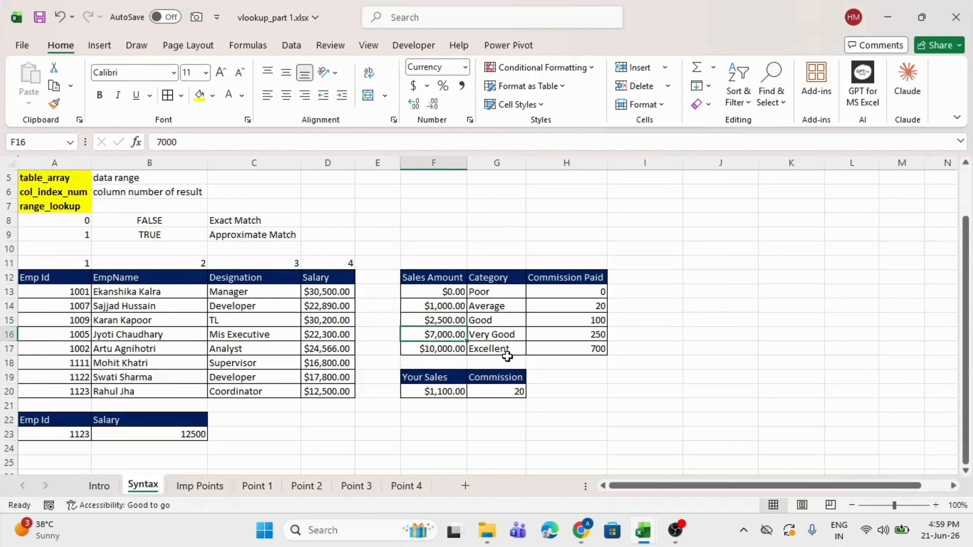
left_click(562, 318)
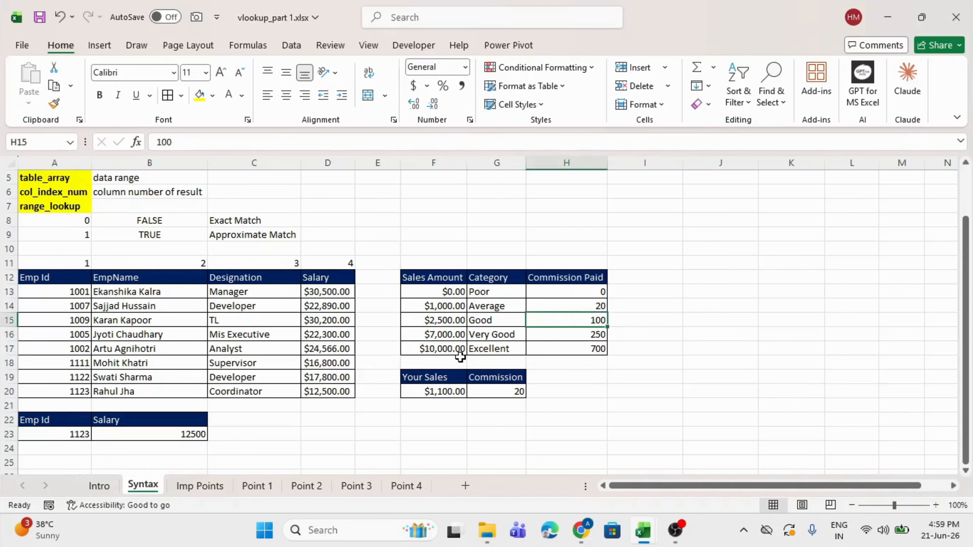
left_click(442, 332)
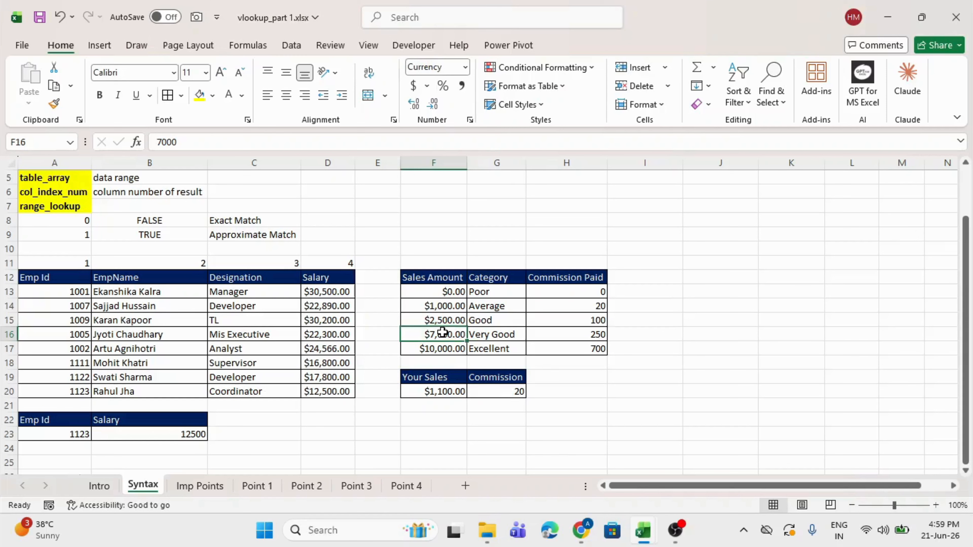
left_click(452, 353)
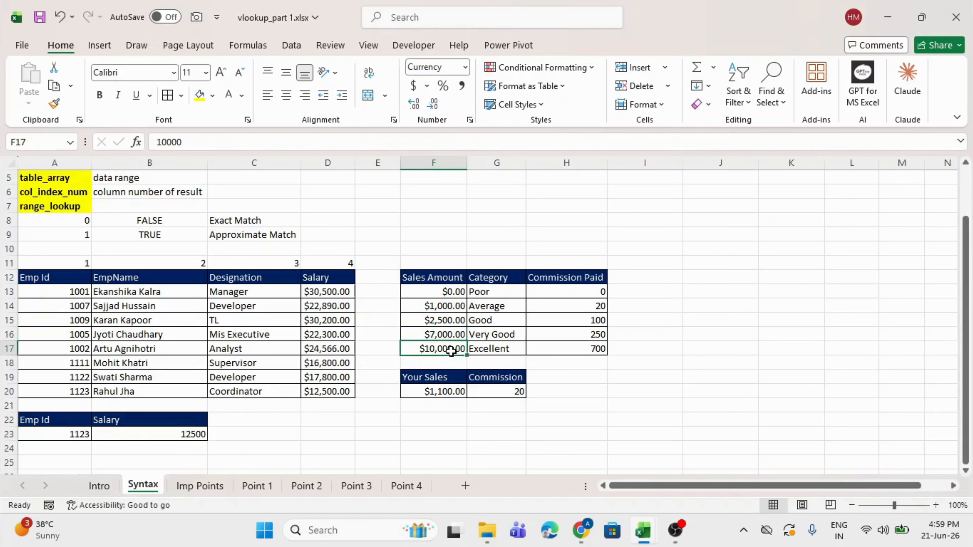
left_click(579, 330)
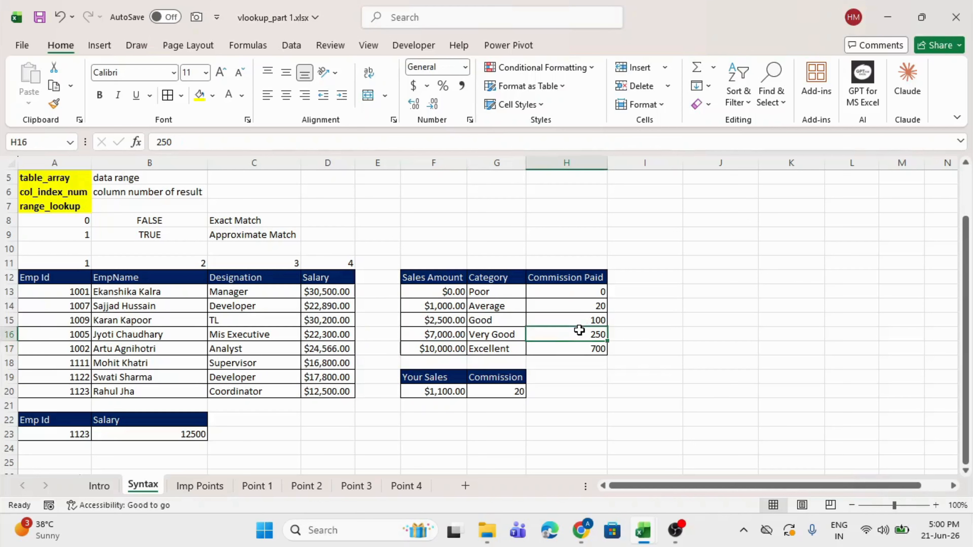
left_click(417, 347)
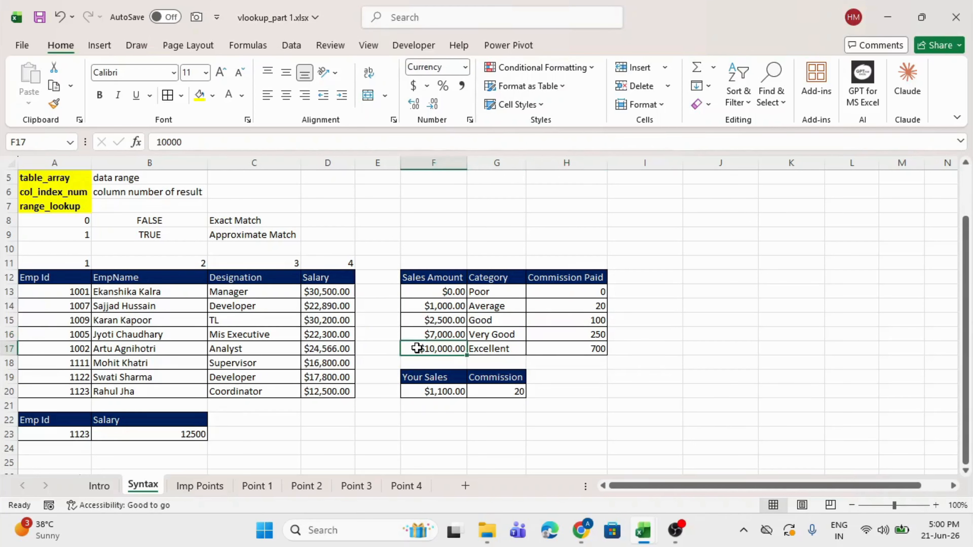
left_click(583, 344)
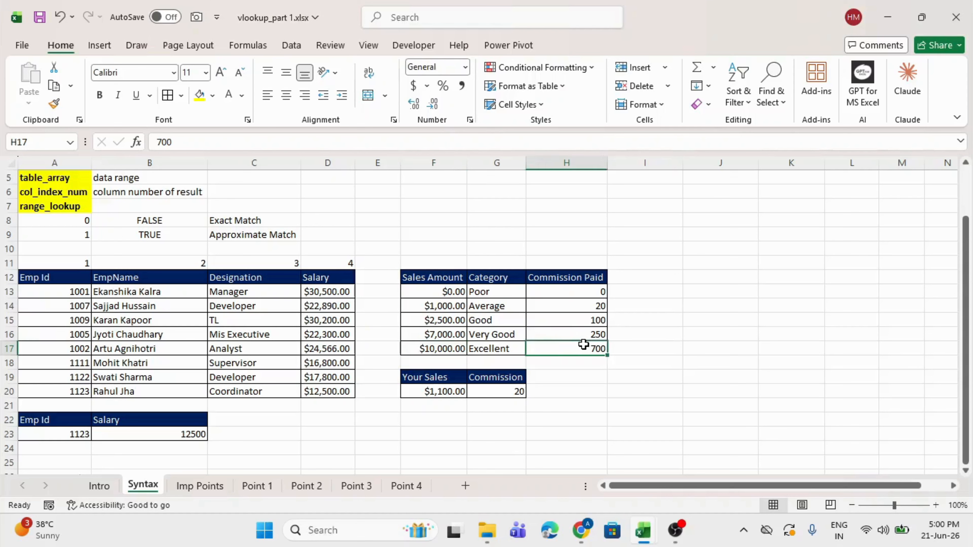
Check the Your Sales amount in F20 against the bracket formed by Sales Amount cells F14 and F15
left_click(432, 403)
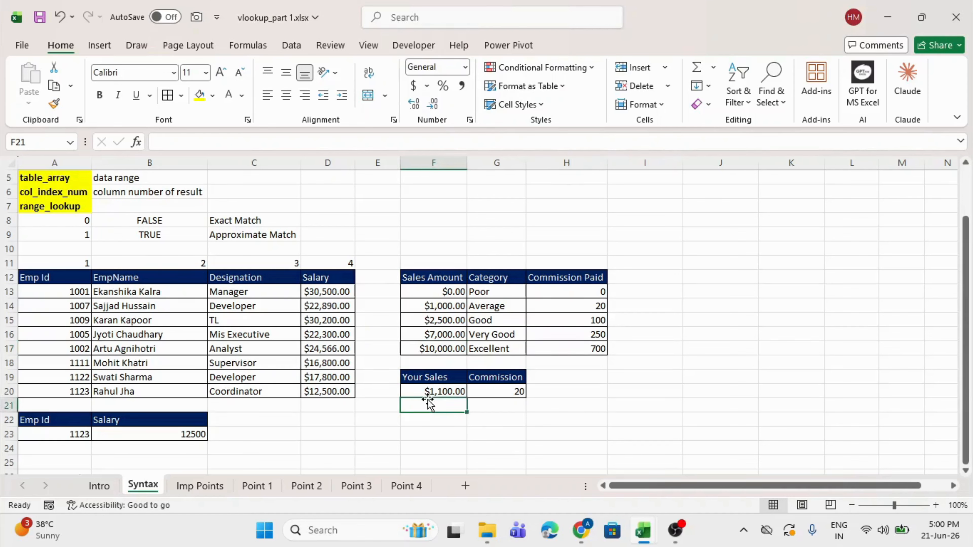
left_click(432, 390)
left_click(445, 307)
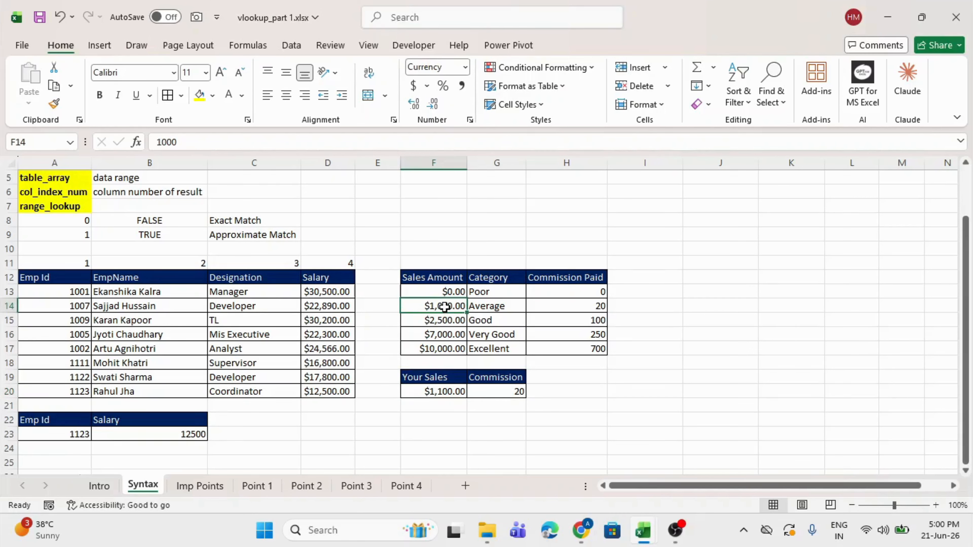
mouse_move(444, 306)
left_mouse_down()
mouse_move(436, 320)
mouse_move(446, 315)
left_mouse_up()
left_click(454, 305)
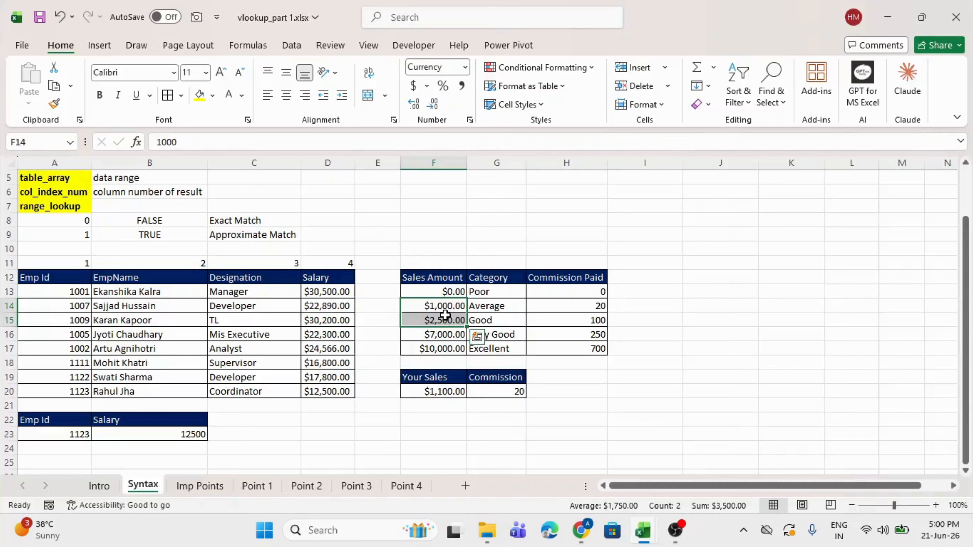
Make the Commission Paid value of the Average category in H14 bold
left_click(557, 305)
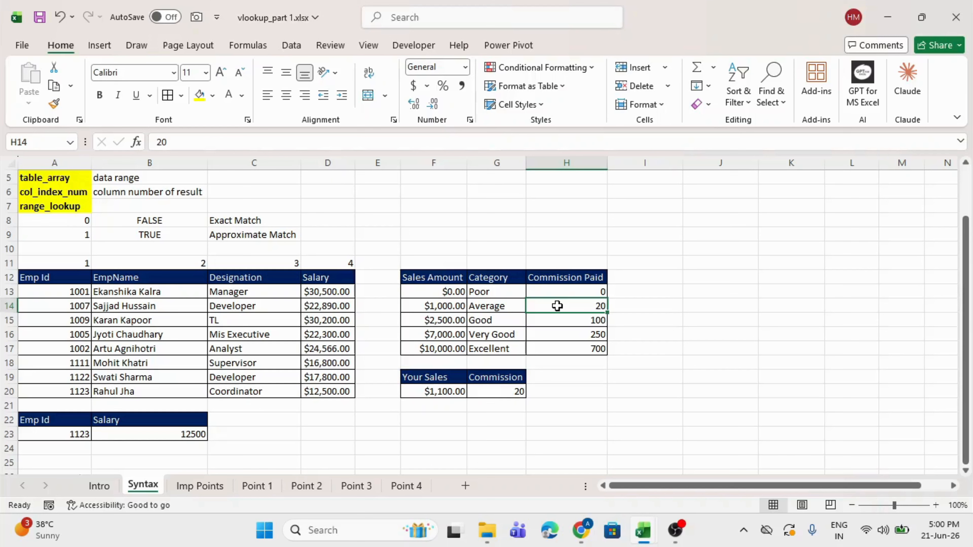
key("ctrl+b")
left_click_drag(434, 378, 479, 389)
left_click(589, 405)
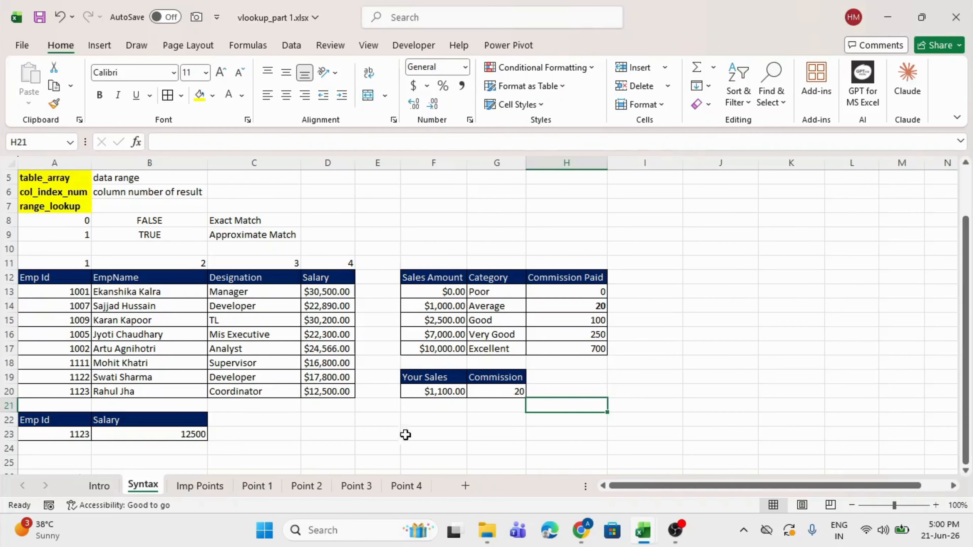
Open the Point 1 sheet and read its heading rule about where the lookup value must be
left_click(268, 485)
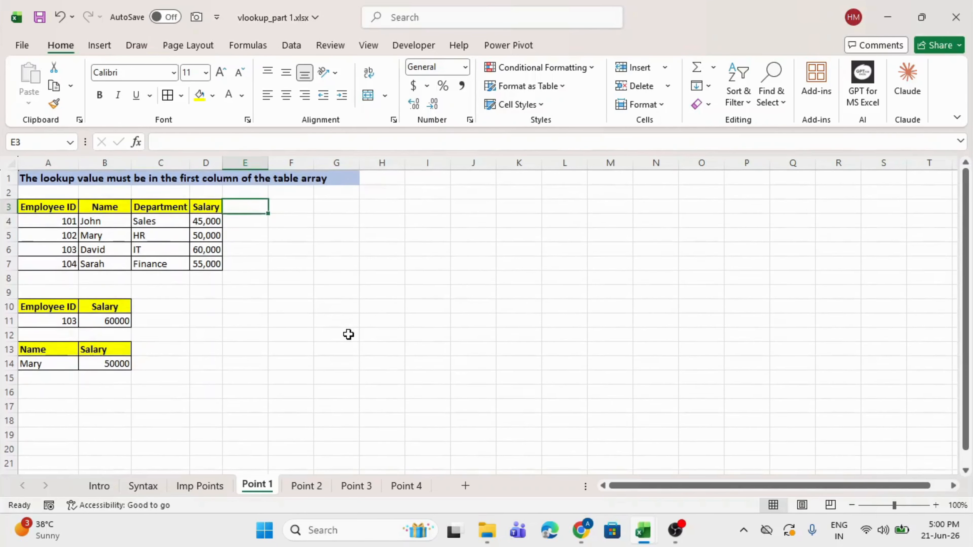
left_click_drag(50, 178, 312, 177)
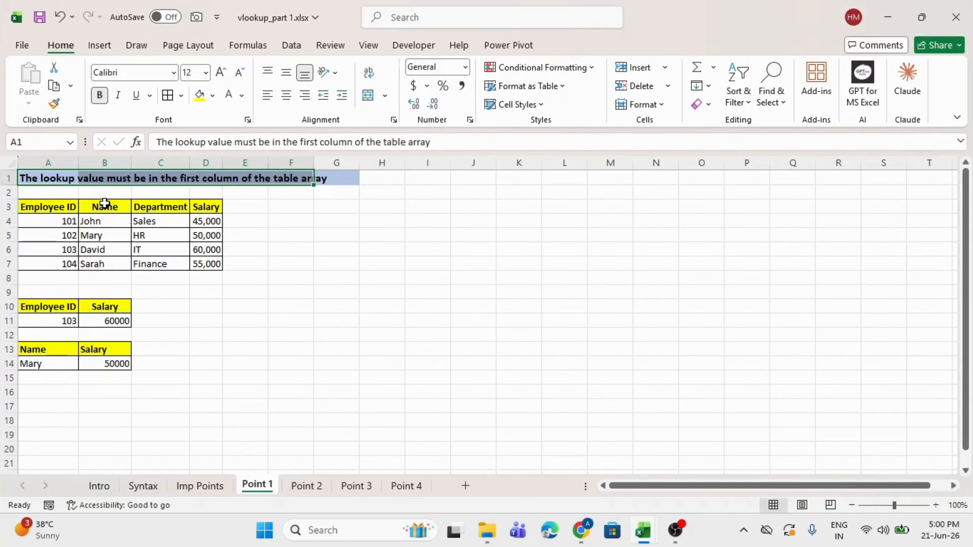
Clear the Salary result in B11 and review the employee table's columns from Employee ID to Salary
left_click(101, 323)
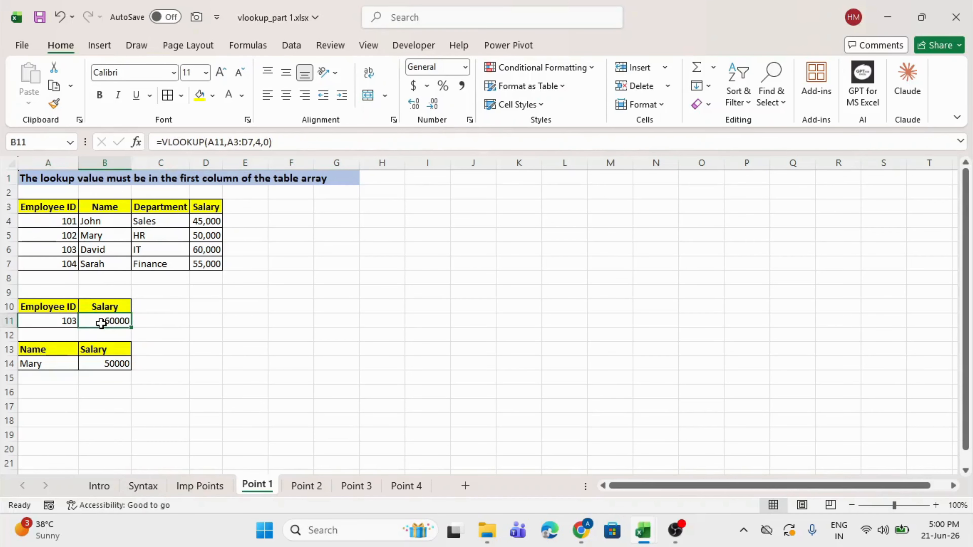
key("Delete")
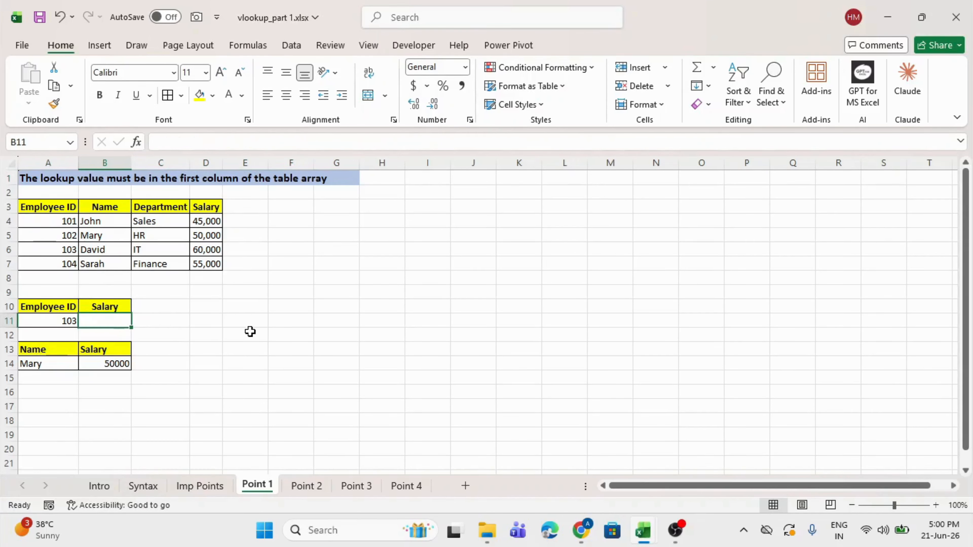
left_click_drag(37, 209, 183, 263)
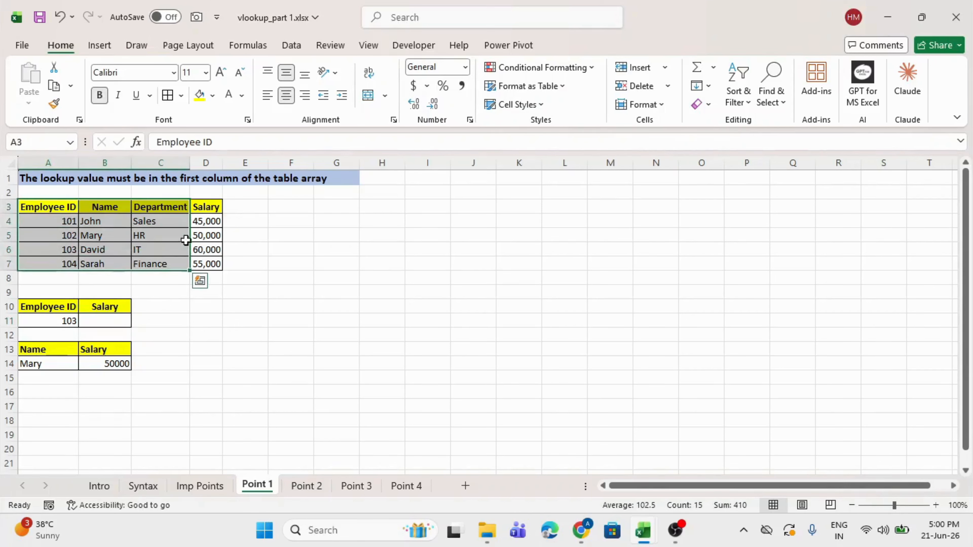
left_click(149, 207)
left_click(211, 207)
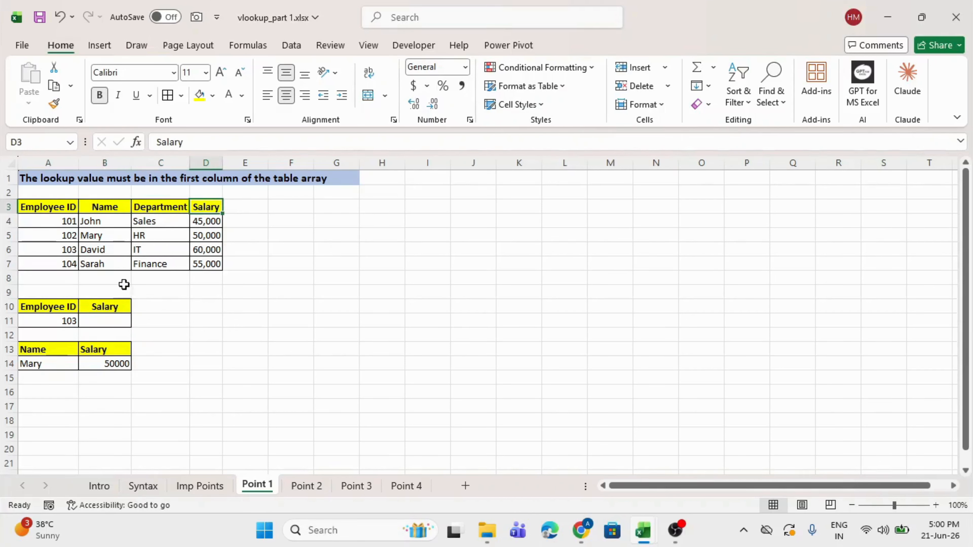
Start a VLOOKUP formula in B11 with A11 as the lookup value and A3:D7 as the table array
left_click(97, 323)
left_click(61, 306)
left_click(99, 322)
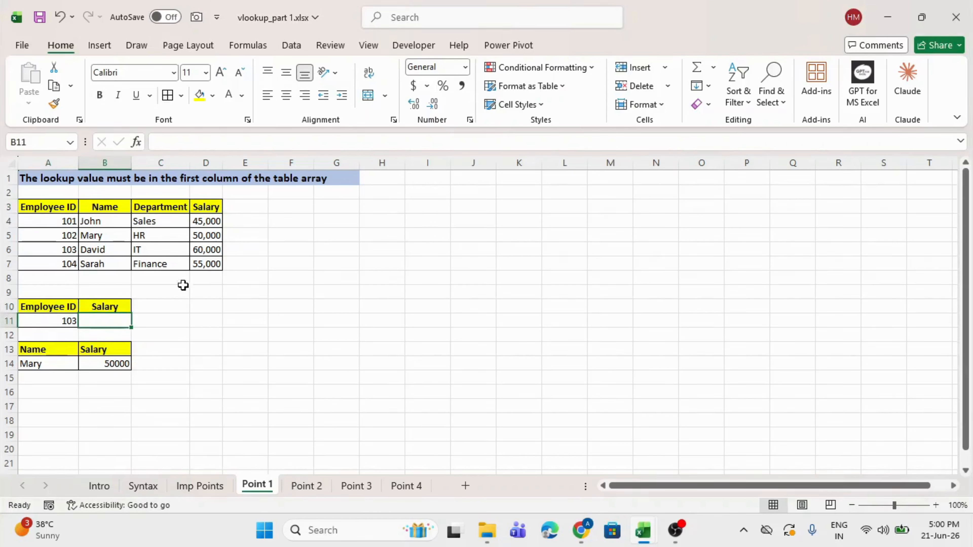
type("=VLOOKUP(")
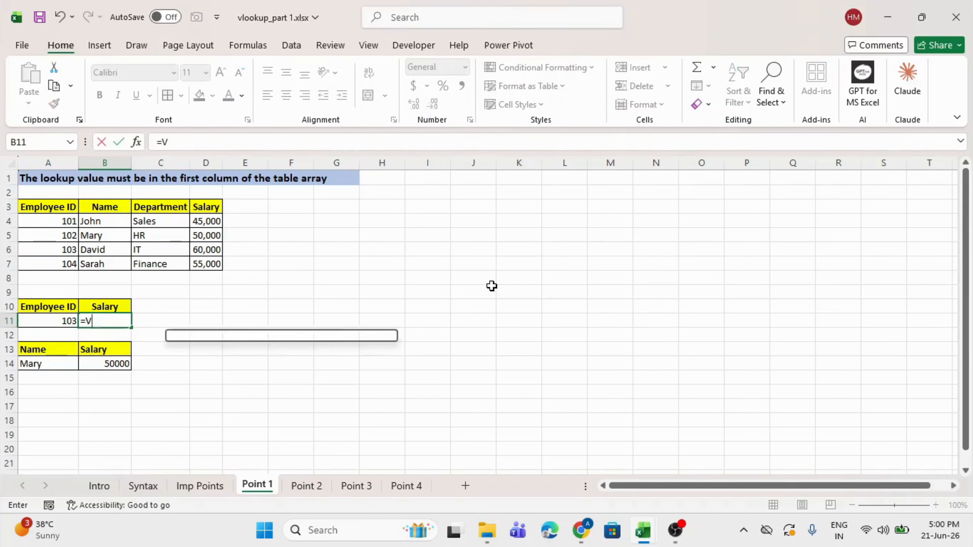
left_click(59, 333)
left_click(61, 320)
type(",")
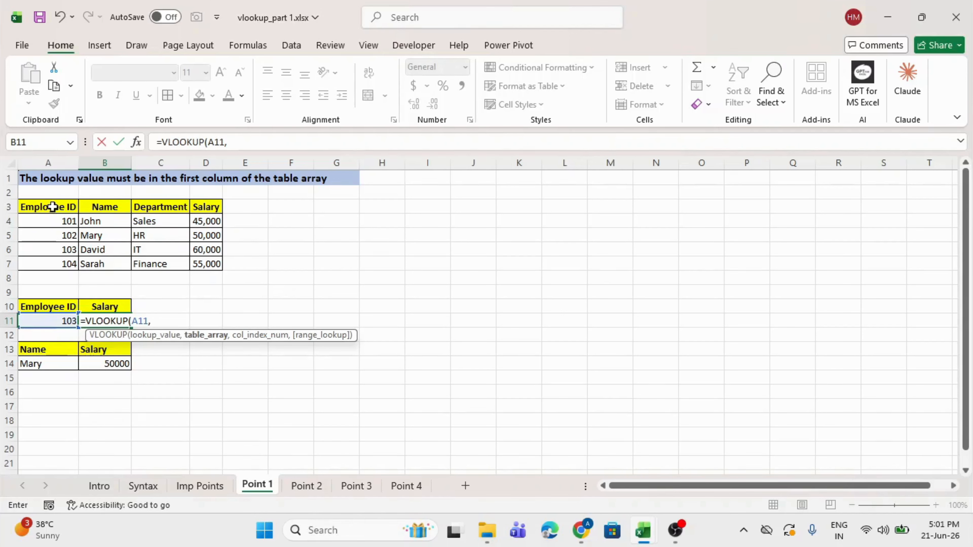
left_click_drag(53, 207, 202, 260)
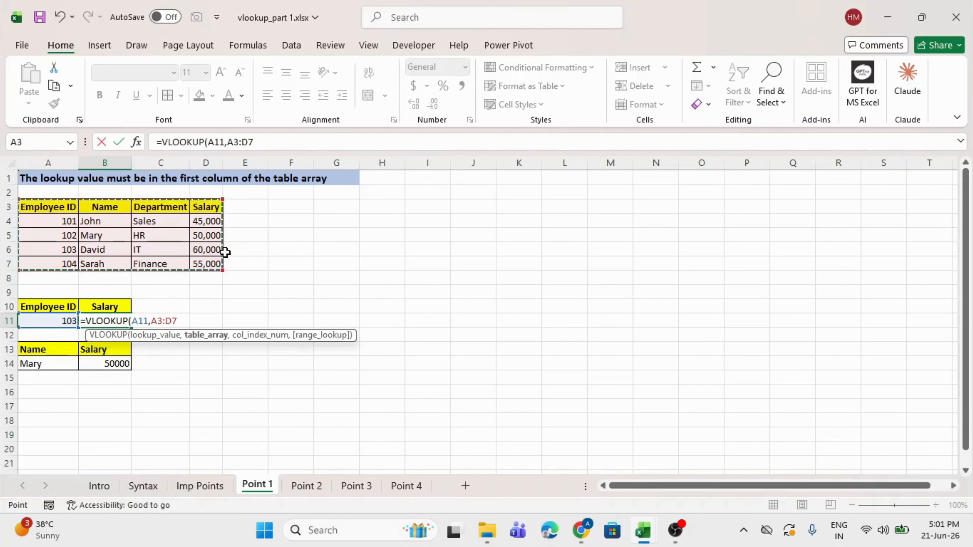
type(",")
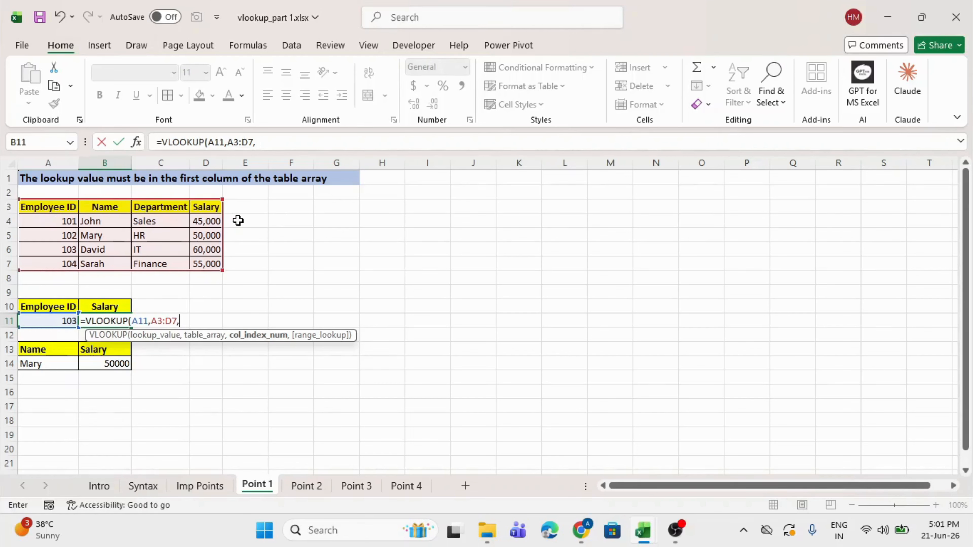
Complete the B11 VLOOKUP with column index 4 and 0 for an exact match
type(",")
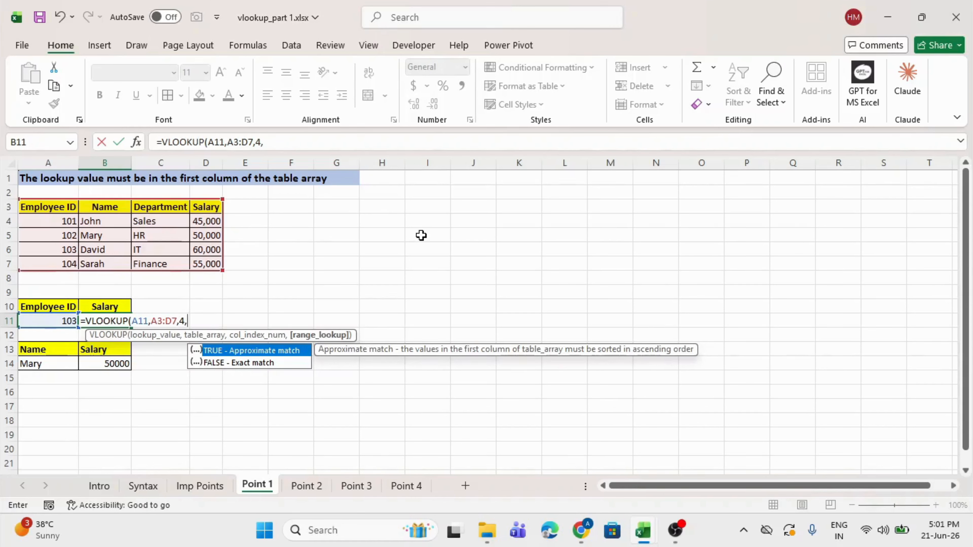
key("Down")
key("Up")
type("0")
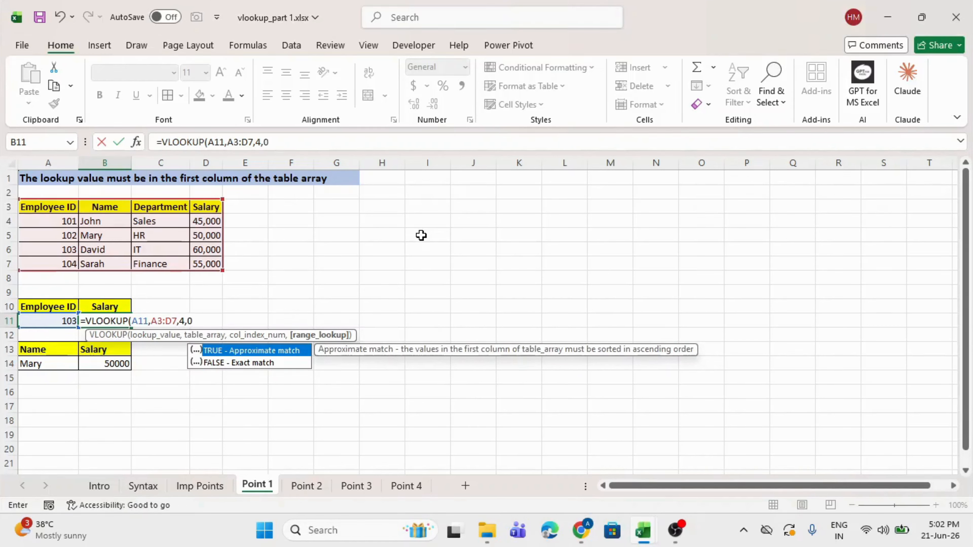
type(")")
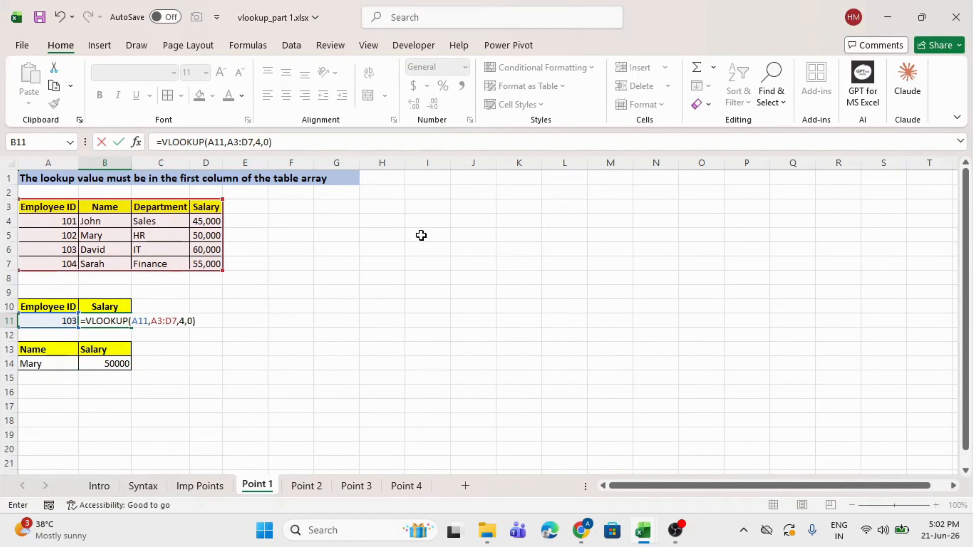
key("Return")
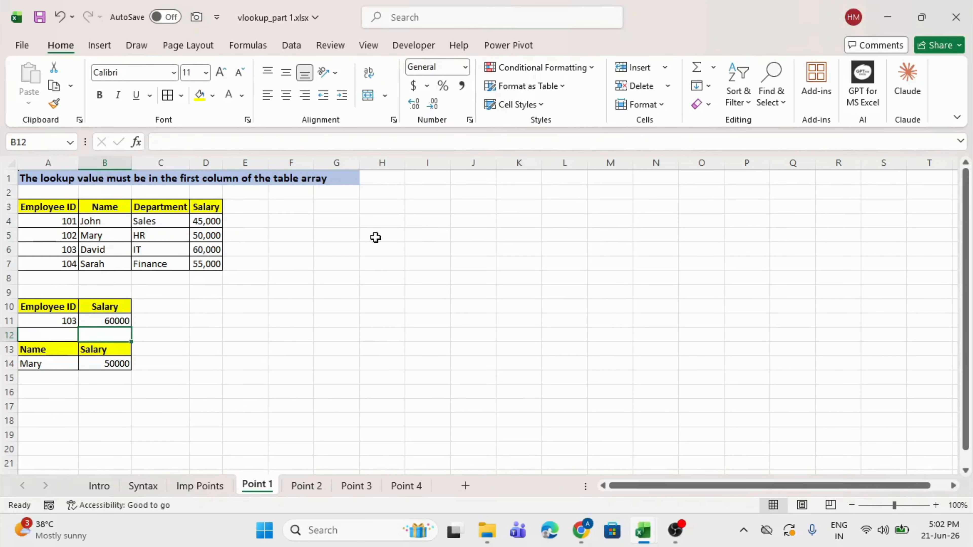
Clear the Salary result in B14 of the lookup by name and review its lookup value in A14
left_click(103, 364)
key("Delete")
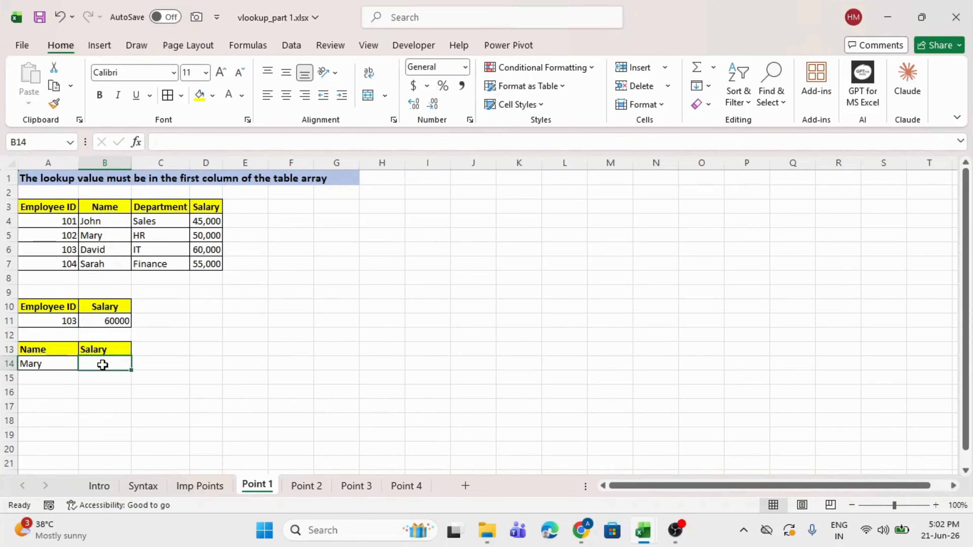
left_click_drag(68, 344, 70, 360)
left_click(108, 361)
Start a VLOOKUP formula in B14 with A14 as the lookup value and B3:D7 as the table array
type("=")
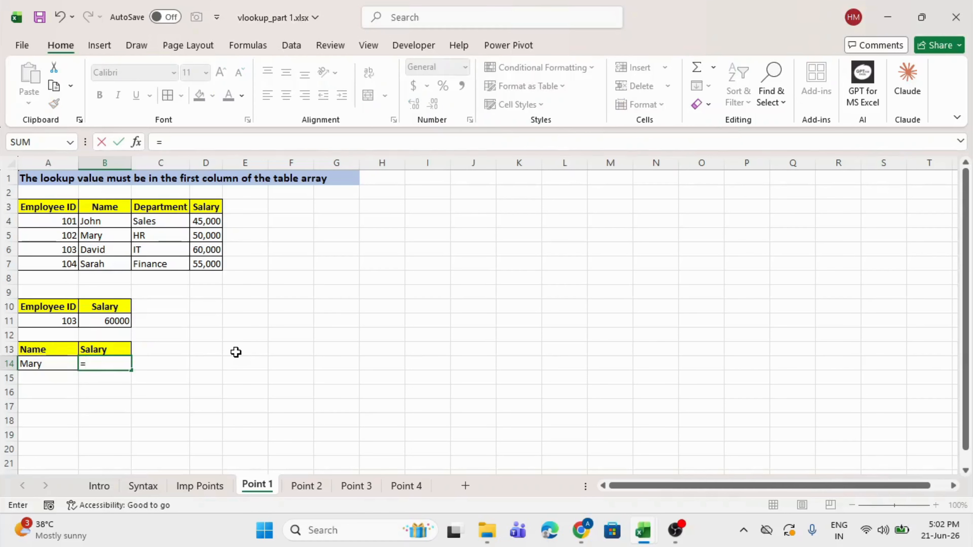
type("VLOOKUP(")
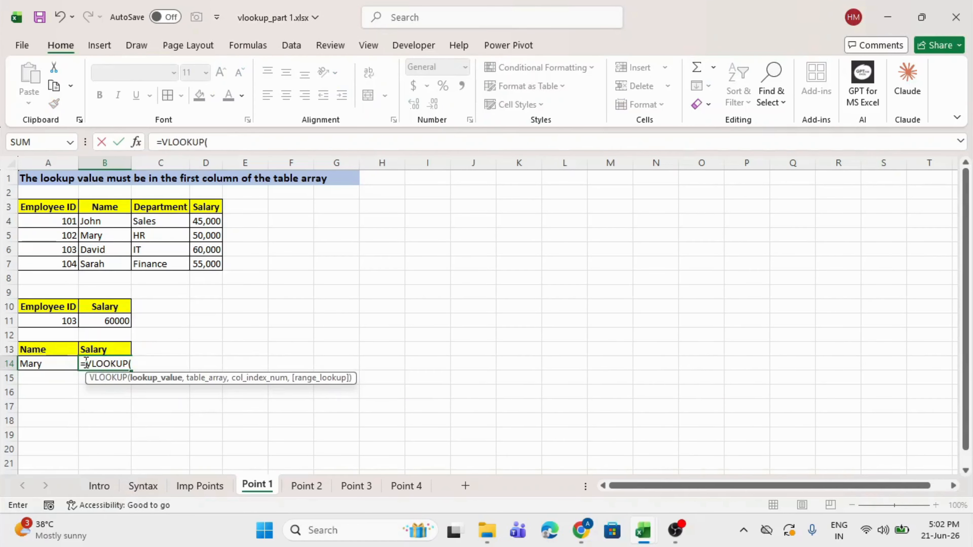
left_click(53, 362)
type(",")
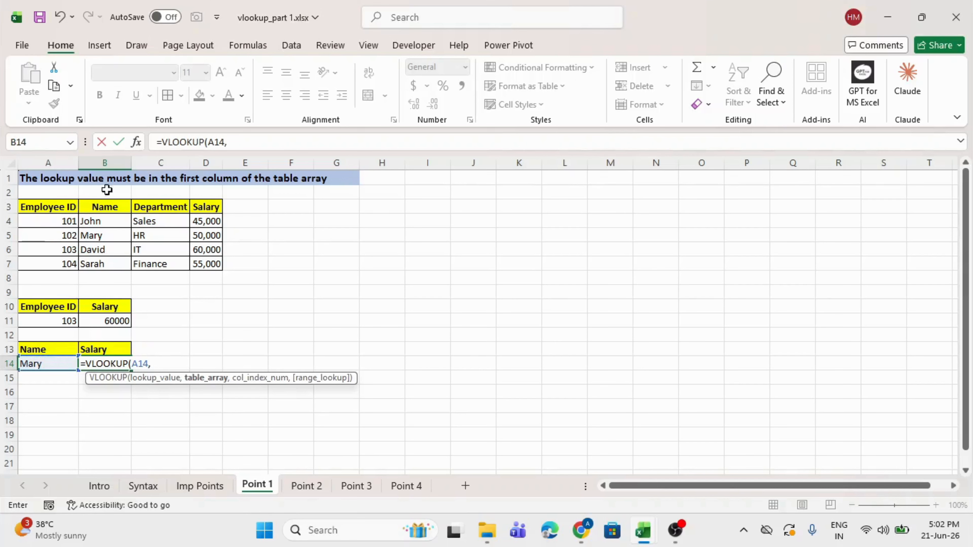
left_click_drag(72, 207, 198, 264)
left_click(92, 212)
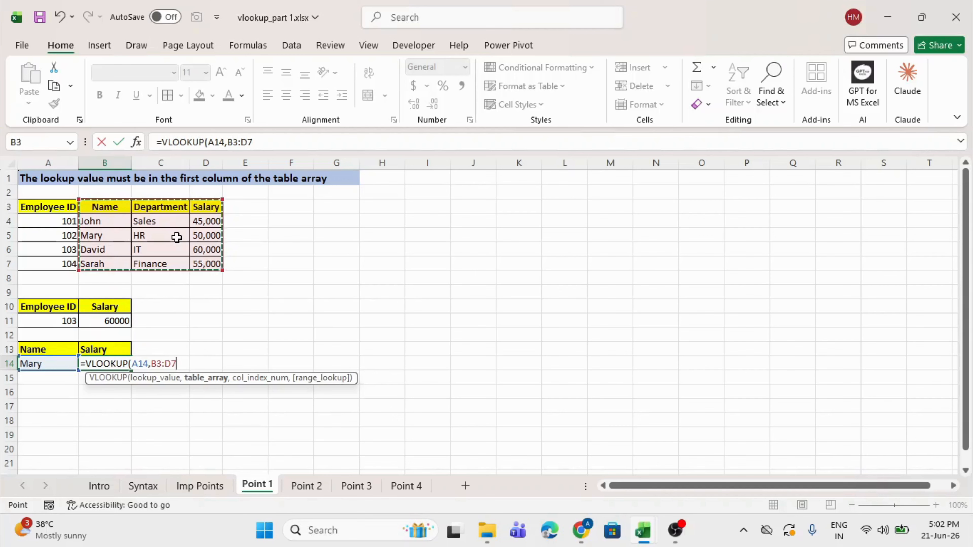
left_click_drag(146, 232, 198, 264)
Complete the B14 VLOOKUP with column index 3 and FALSE for an exact match
type(",3")
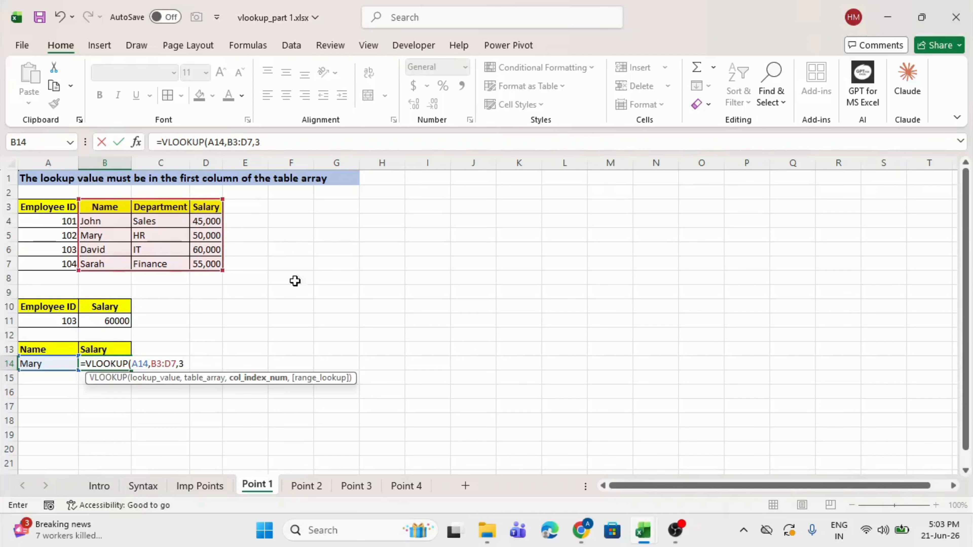
type(",")
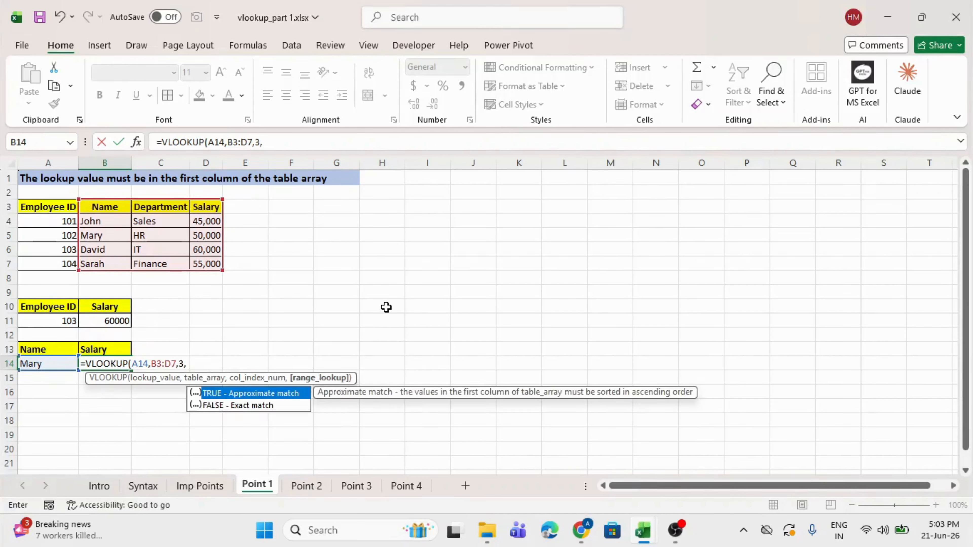
key("Down")
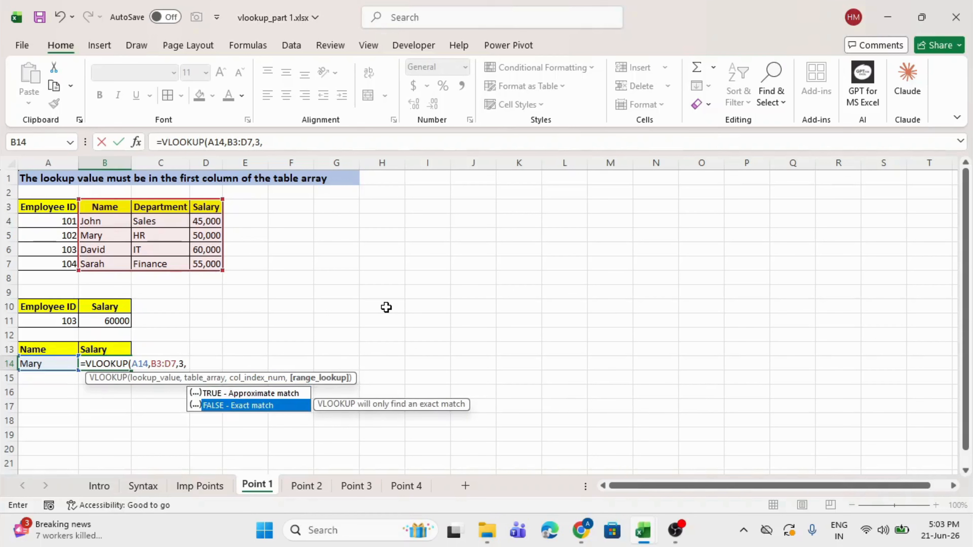
key("Tab")
key("Return")
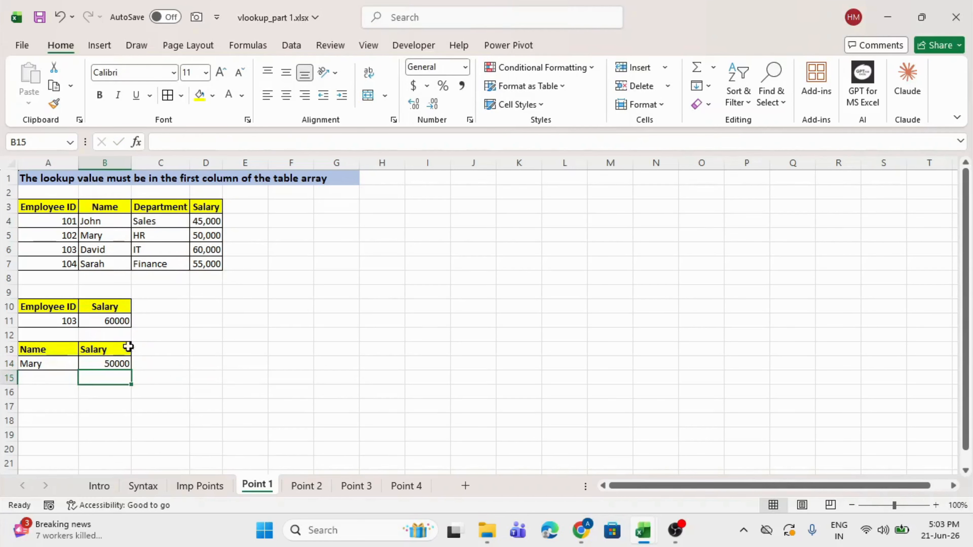
Check the salary returned in B14 against the matching name in B5 and its salary in D5
left_click(92, 365)
left_click(84, 231)
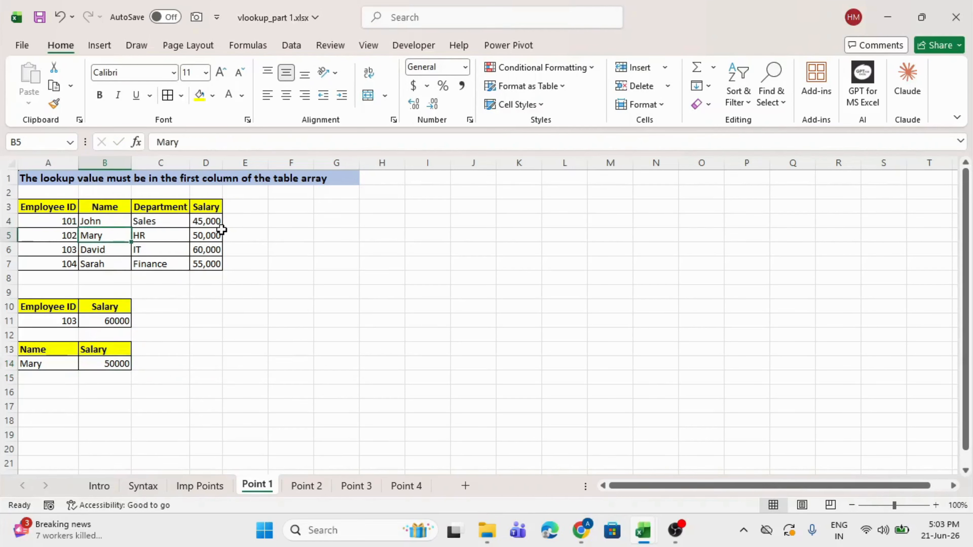
left_click(213, 234)
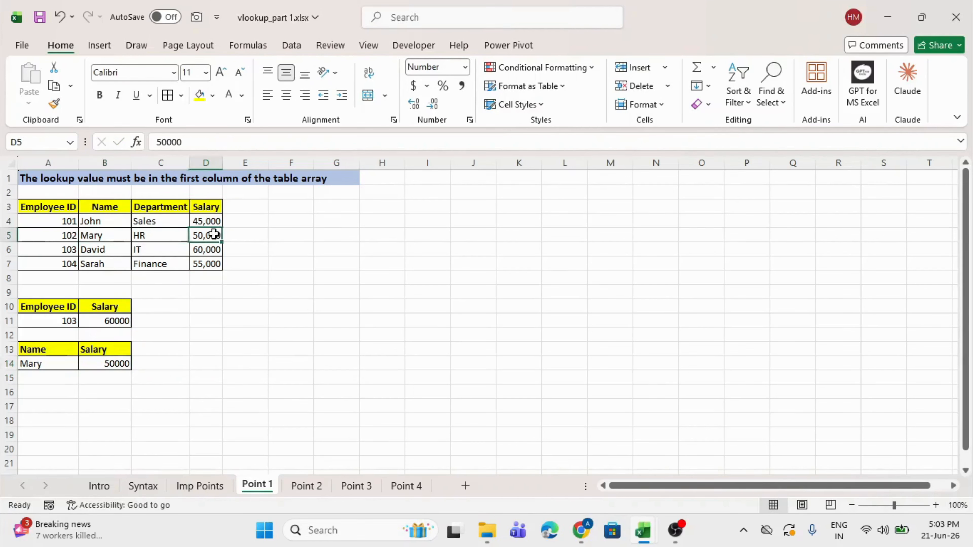
left_click(184, 352)
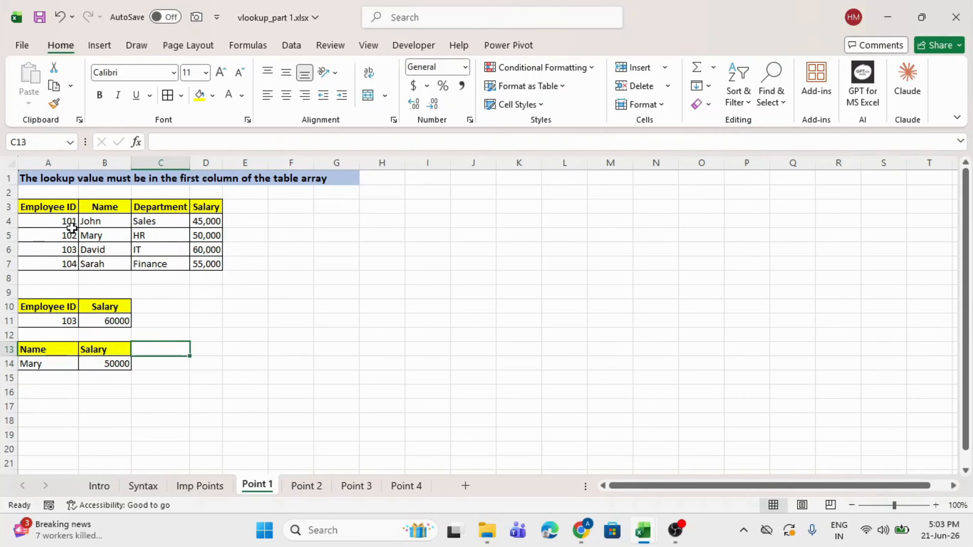
Open the Point 2 sheet and read its heading rule about VLOOKUP's search direction
left_click(305, 485)
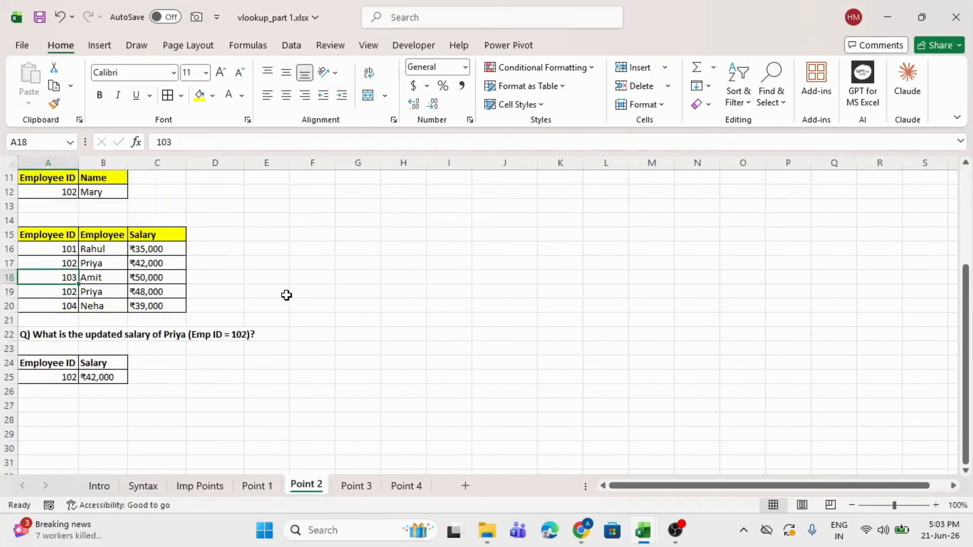
scroll(286, 295, "up", 4)
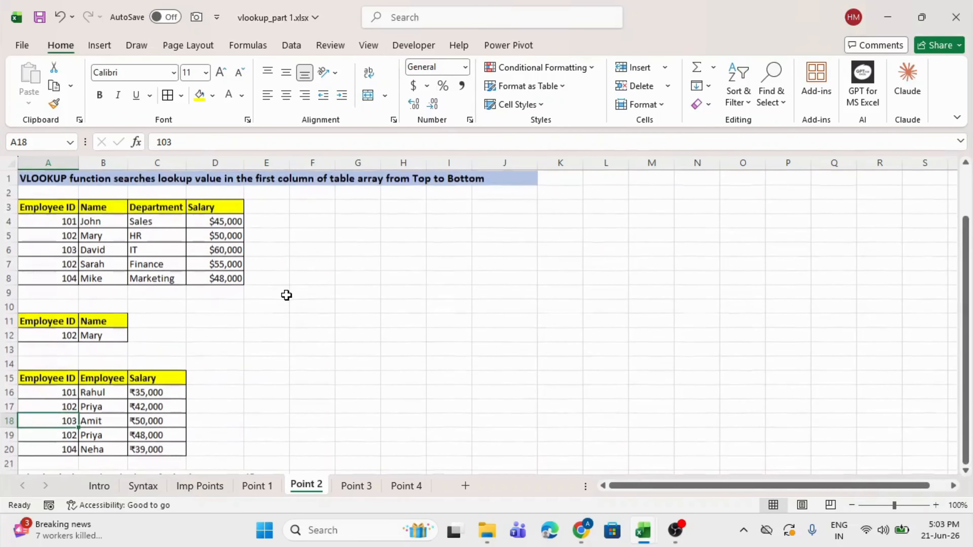
left_click(48, 176)
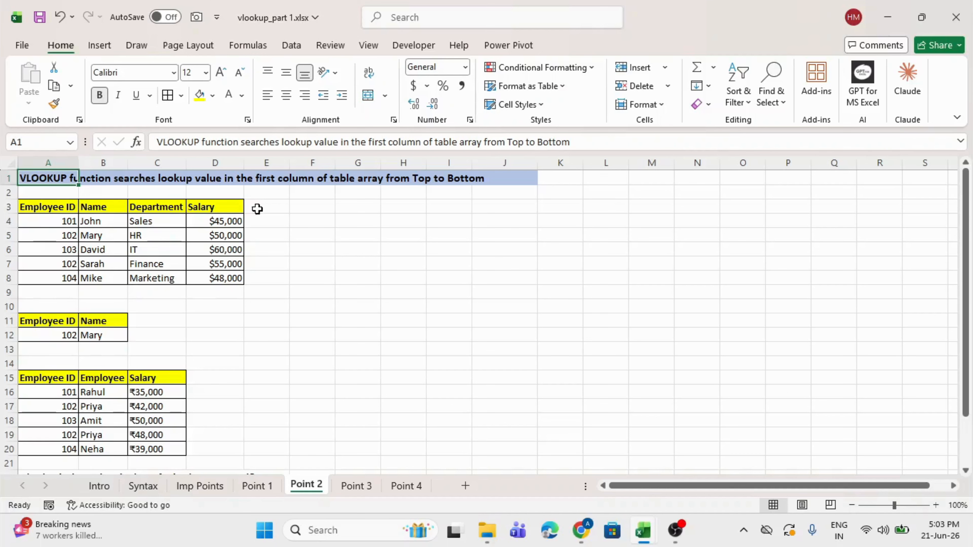
Clear the Name result in B12 and review the Employee ID column A3:A8 and the lookup ID in A12
left_click(103, 334)
key("Delete")
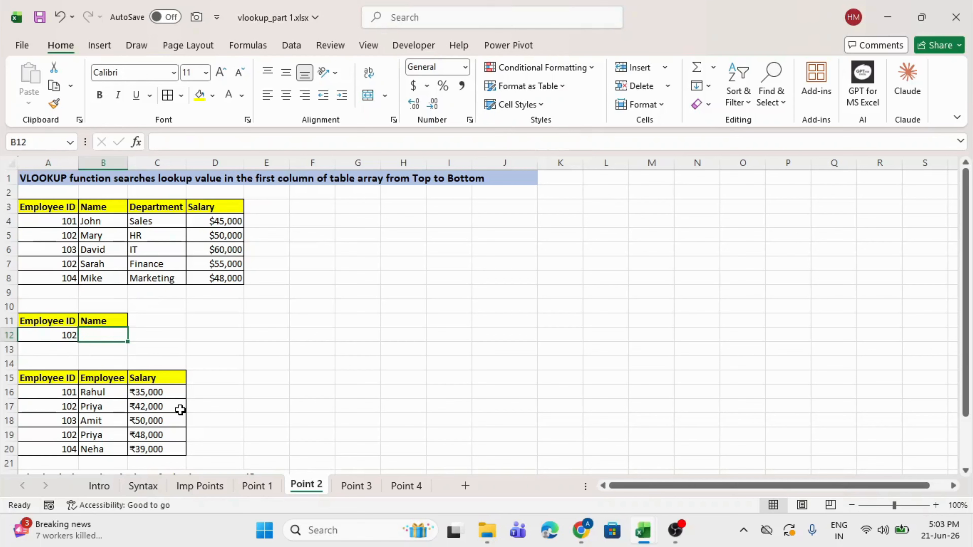
left_click(60, 208)
left_click_drag(60, 208, 52, 278)
left_click(101, 334)
left_click(63, 335)
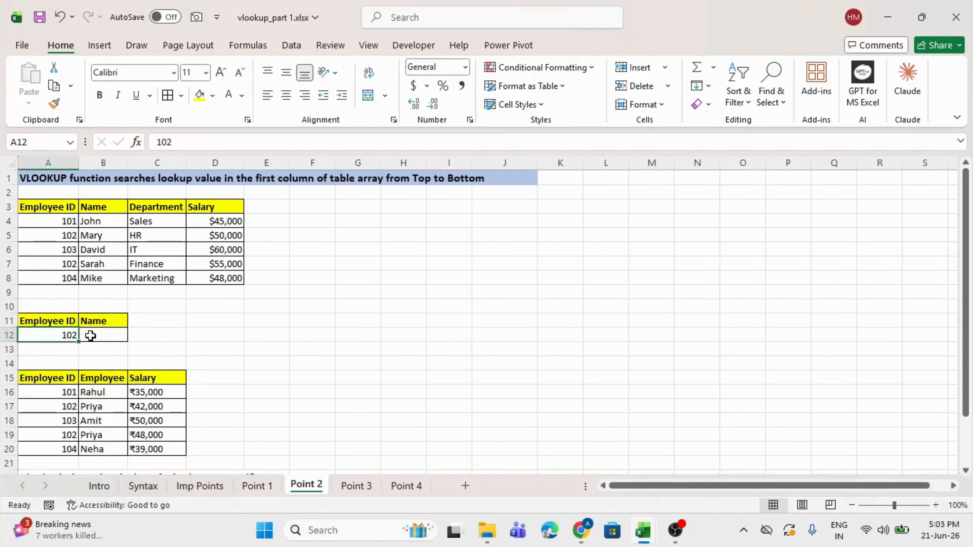
left_click(89, 335)
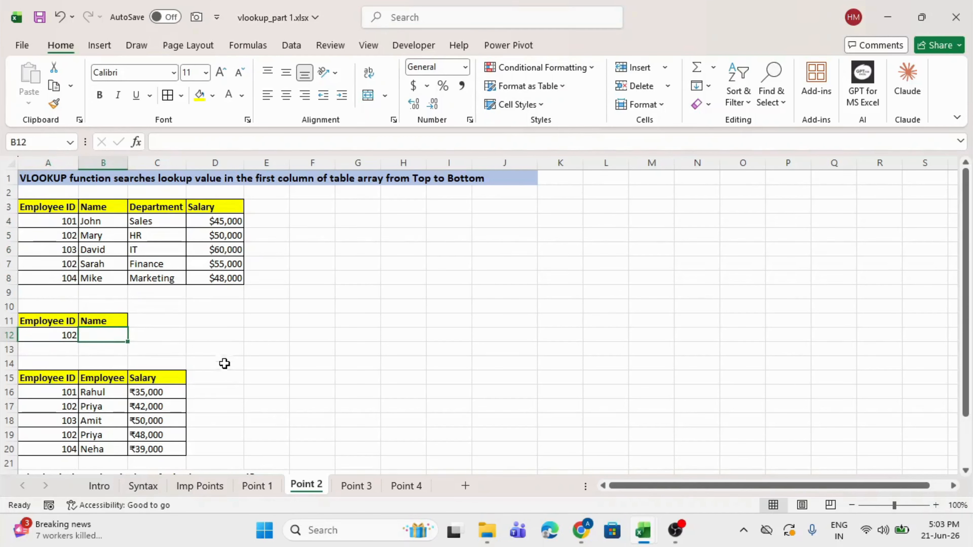
Enter =VLOOKUP(A12,A3:D8,2,0) in B12 to return the name for the Employee ID in A12
type("=VLOOKUP(")
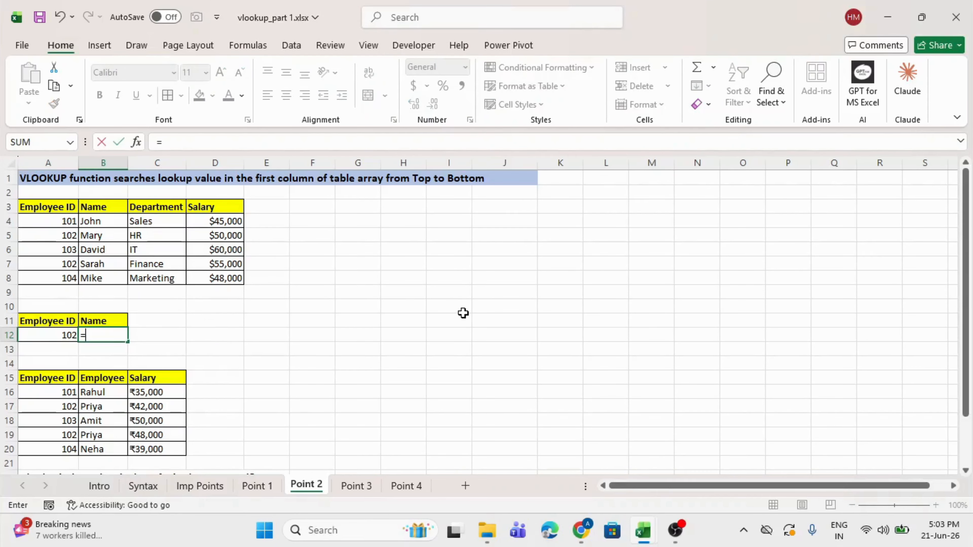
left_click(61, 330)
type(",")
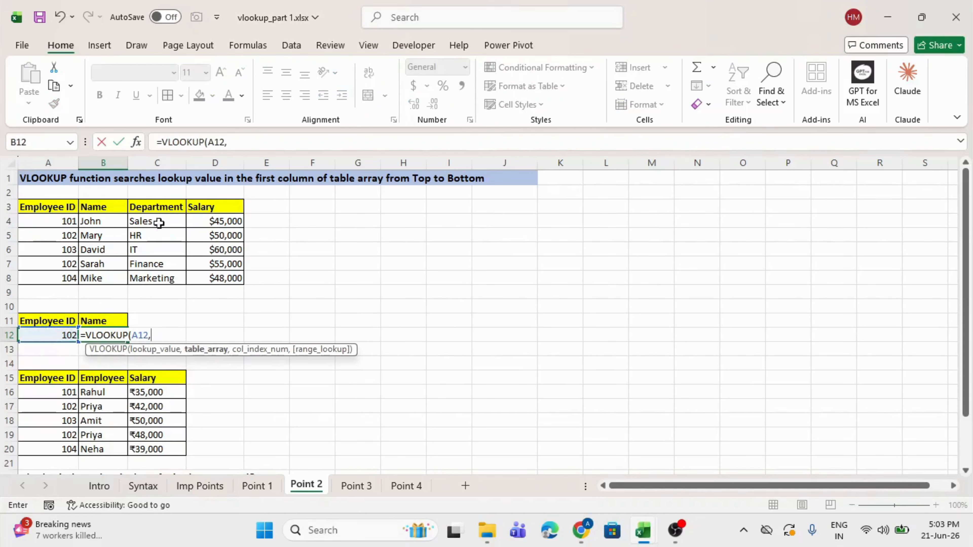
left_click_drag(56, 208, 205, 273)
type(",")
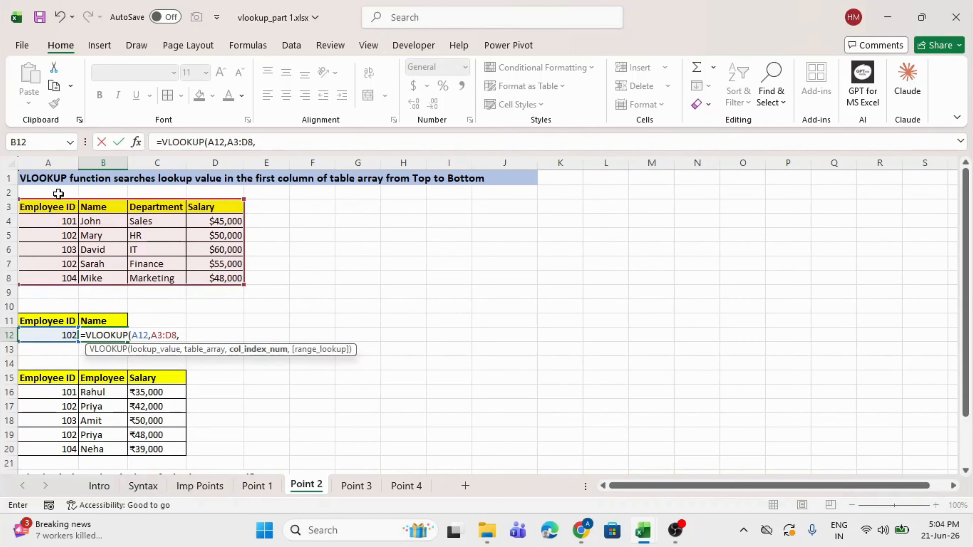
type("2,")
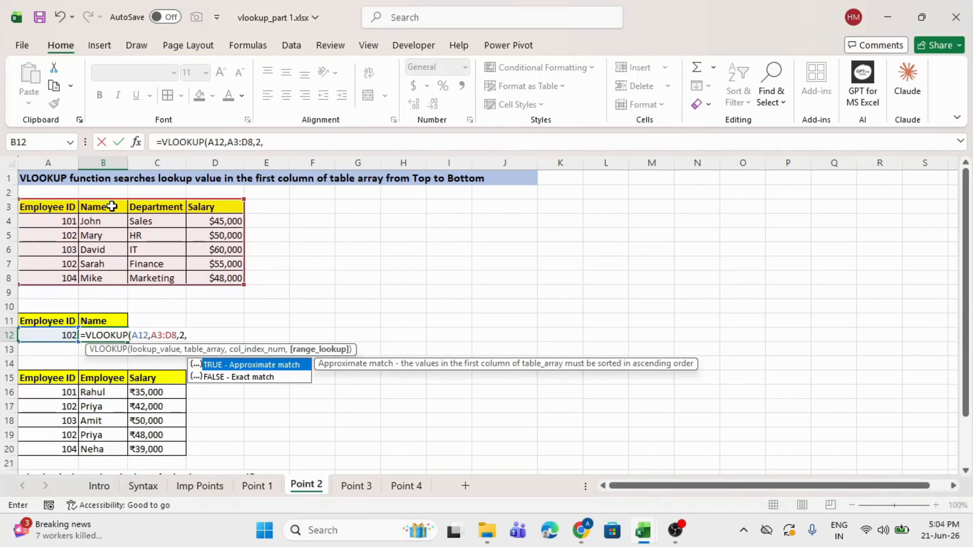
type("0")
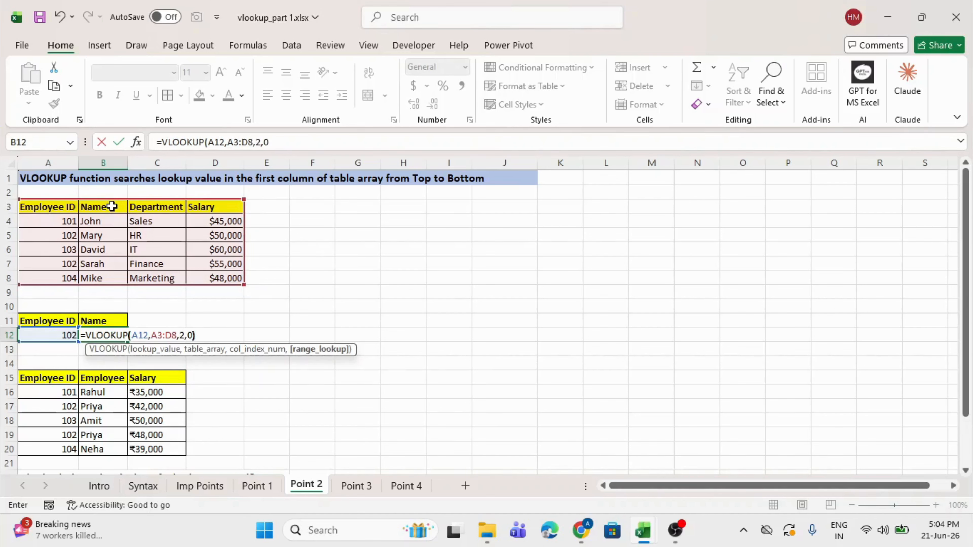
type(")")
key("Return")
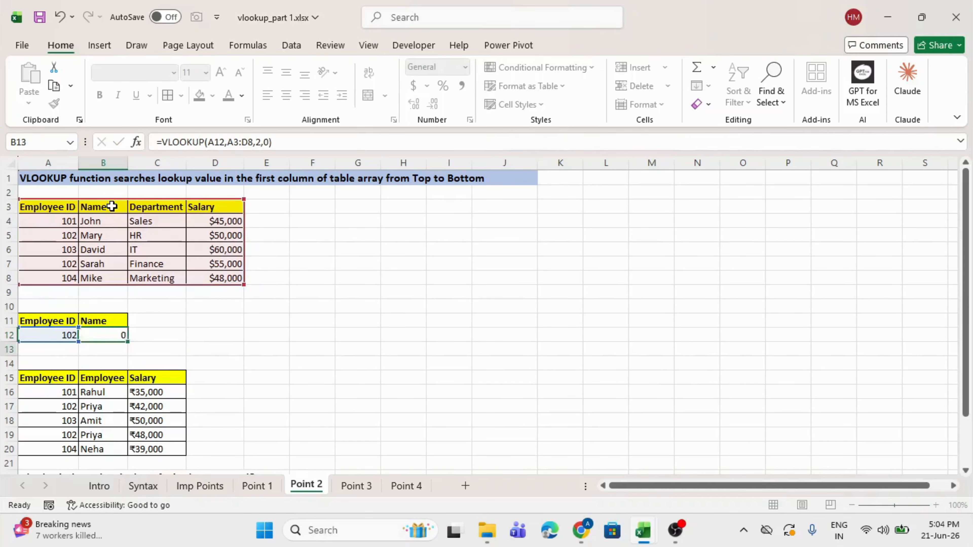
left_click(98, 333)
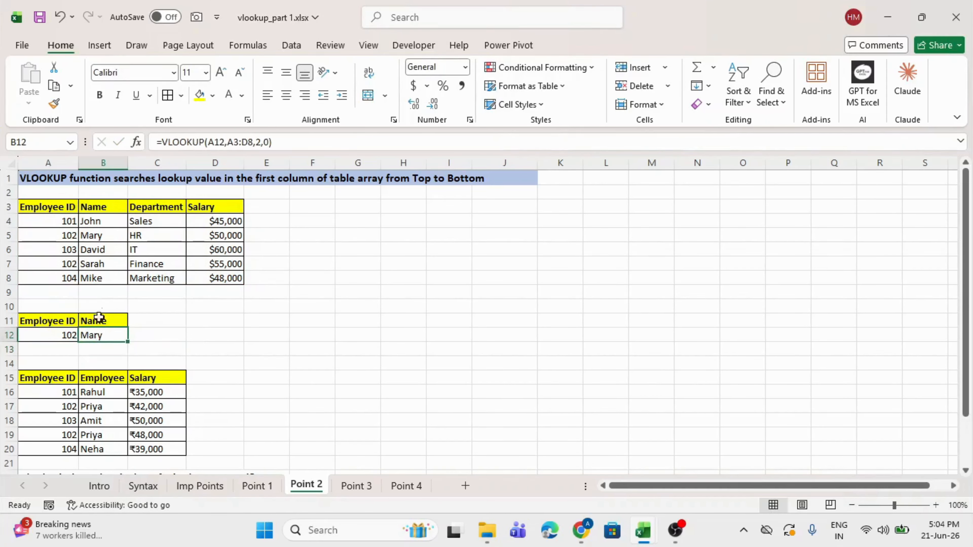
Examine the repeated Employee IDs in A5 and A7 and compare the names in B5 and B7 with the B12 result
left_click(63, 217)
left_click_drag(63, 218, 64, 275)
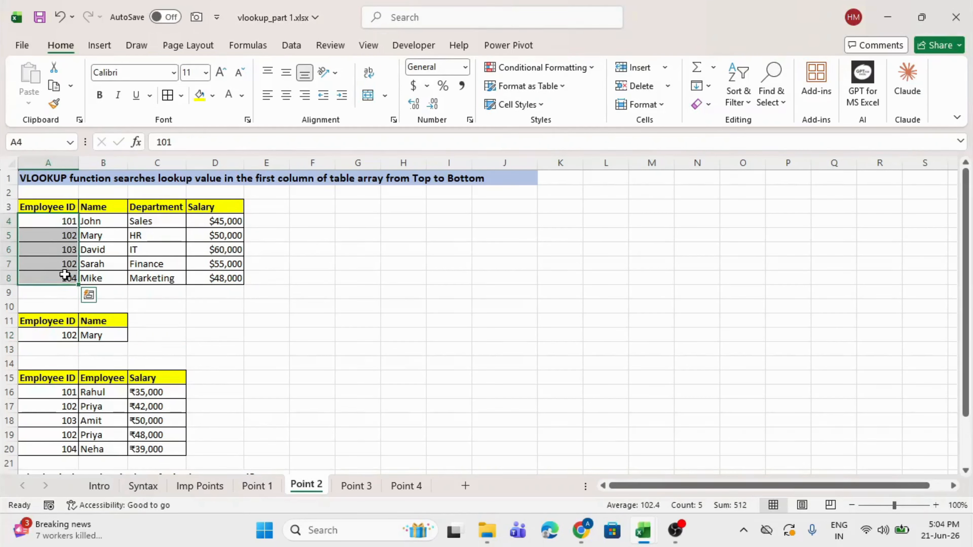
left_click(69, 235)
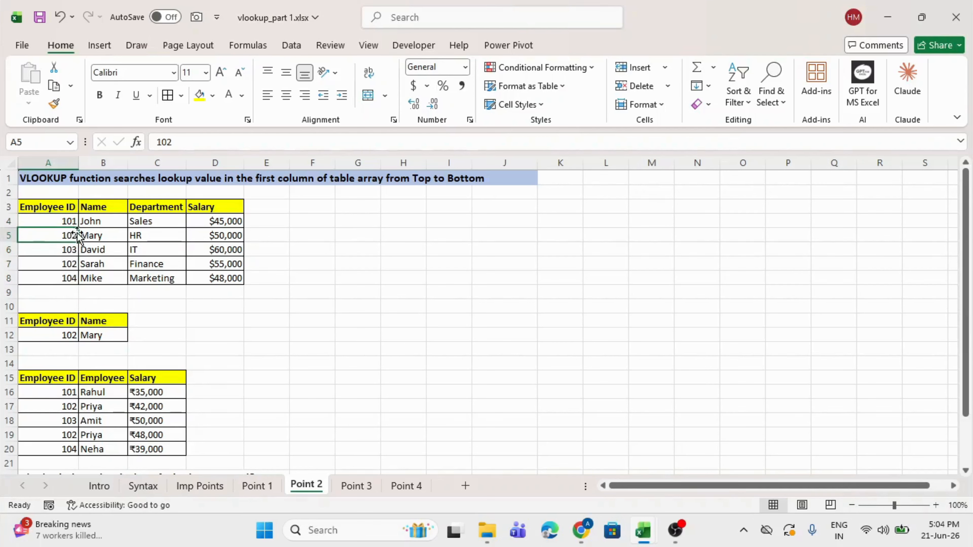
left_click(69, 262, "ctrl")
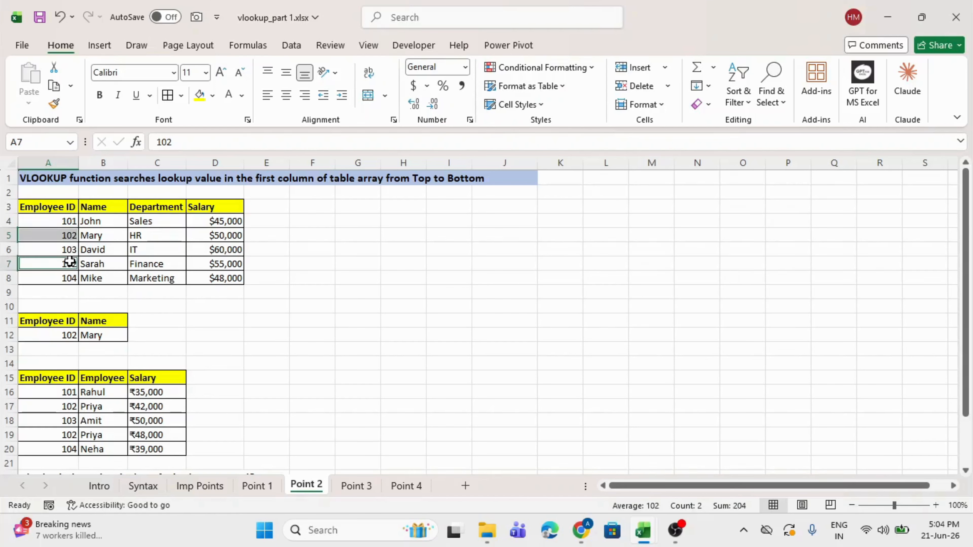
left_click(111, 335)
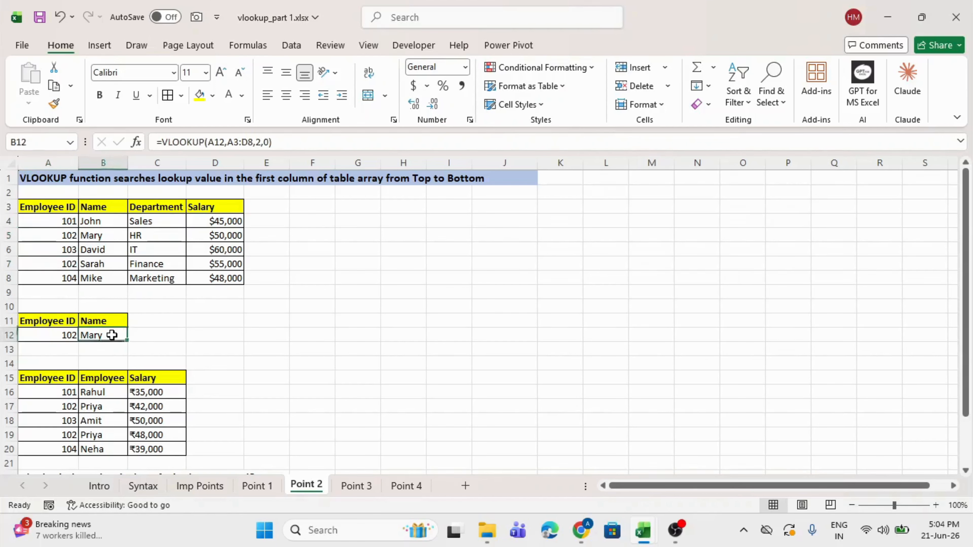
left_click(95, 235)
left_click(98, 265)
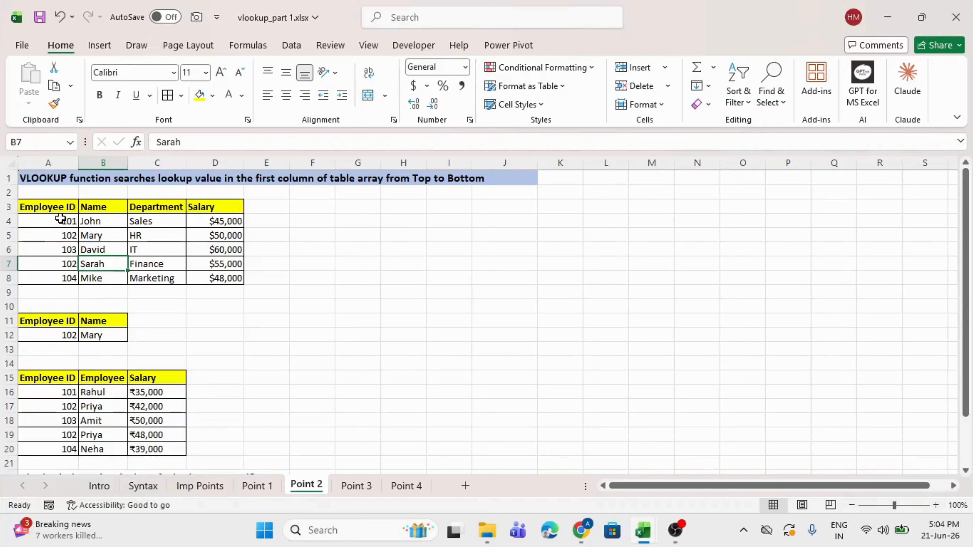
Trace the lookup down the Employee ID column from A3 to row 5, and check that row against B12
left_click_drag(60, 209, 59, 234)
left_click(60, 235)
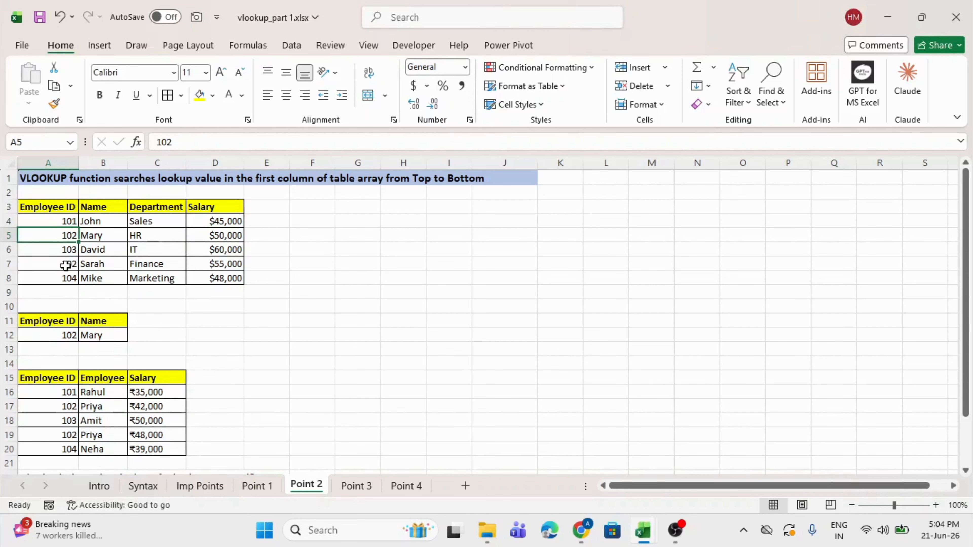
mouse_move(61, 237)
left_mouse_down()
mouse_move(57, 272)
mouse_move(55, 236)
left_mouse_up()
left_click_drag(55, 237, 100, 238)
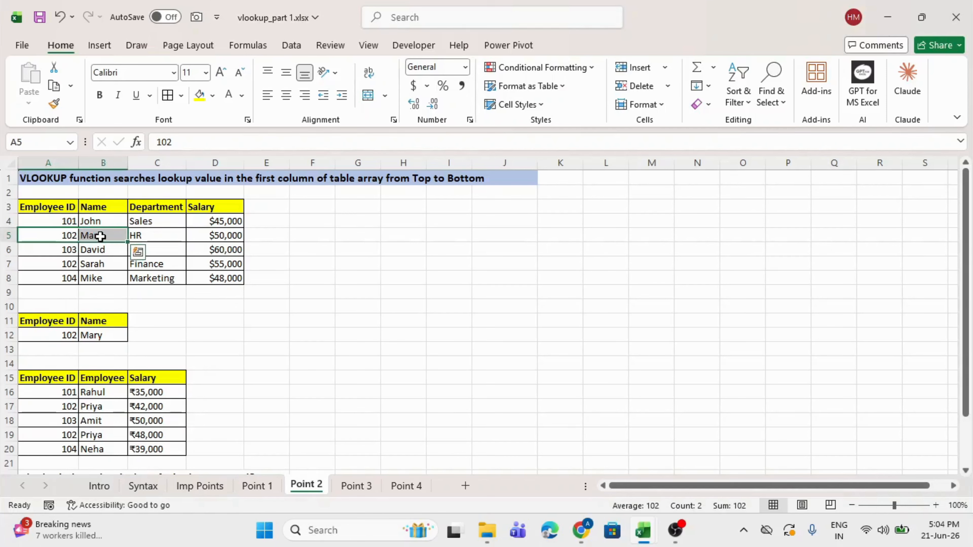
left_click(106, 333)
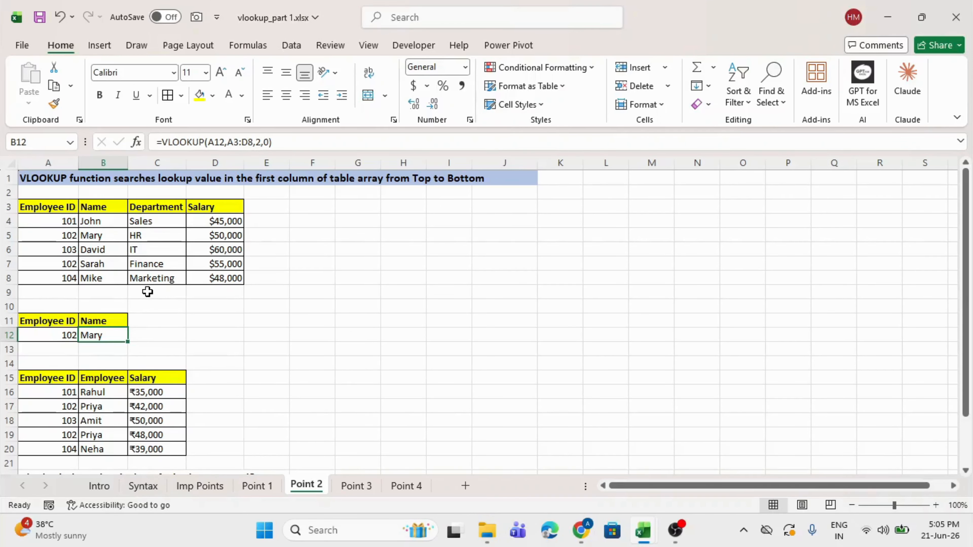
Clear the Salary result in B25 and review the lookup table A15:C20 it draws on
scroll(147, 292, "down", 3)
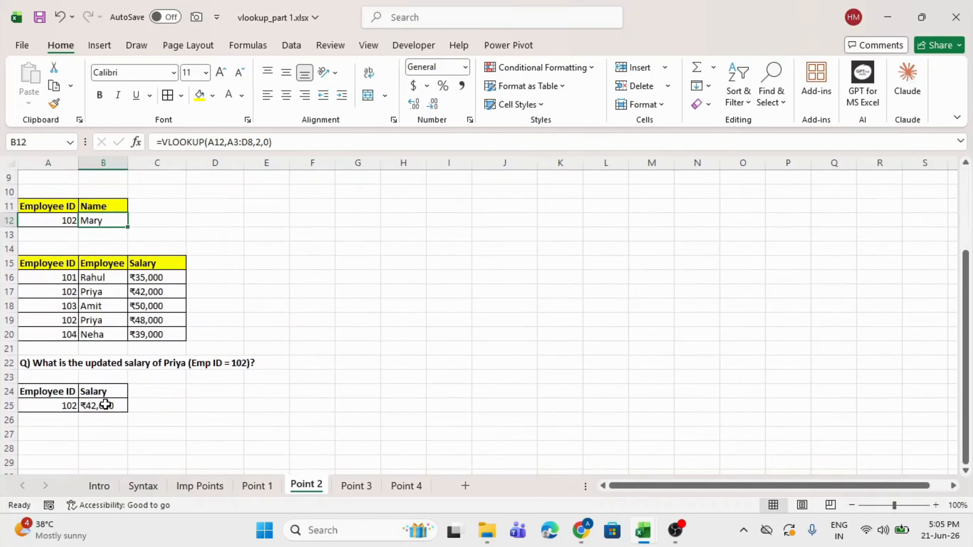
left_click(105, 405)
key("Delete")
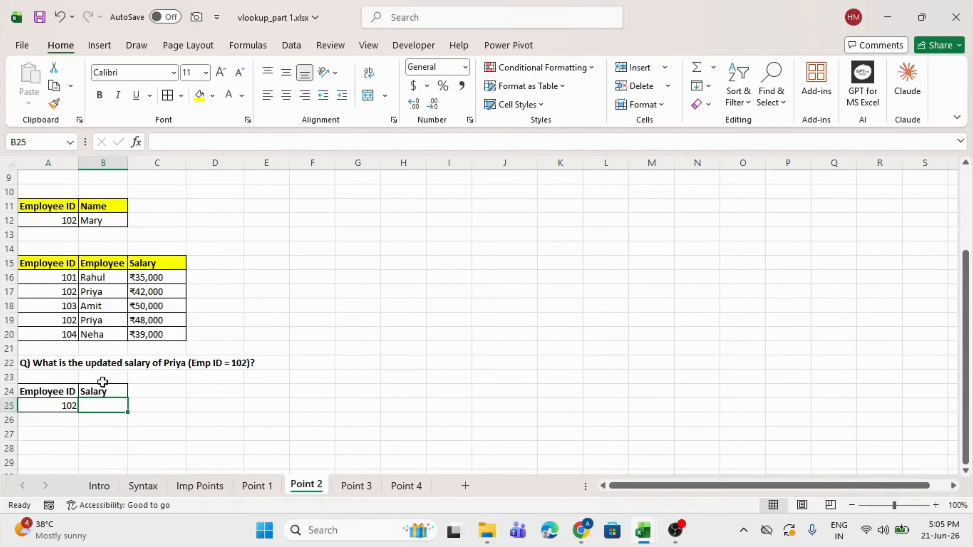
left_click_drag(51, 263, 165, 335)
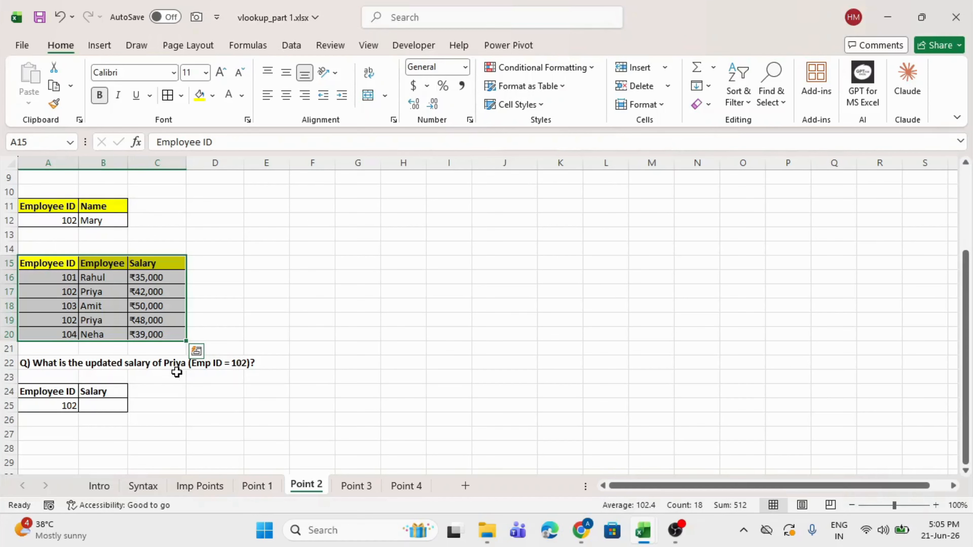
left_click(104, 405)
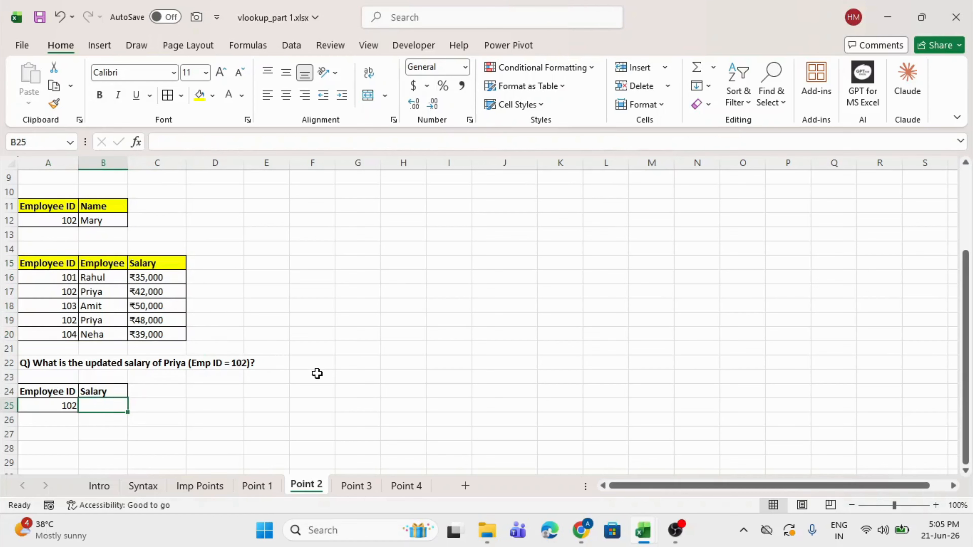
Examine the employee and salary entries in rows 16, 17, 19 and 20, comparing the salaries in C17 and C19
left_click_drag(45, 278, 108, 280)
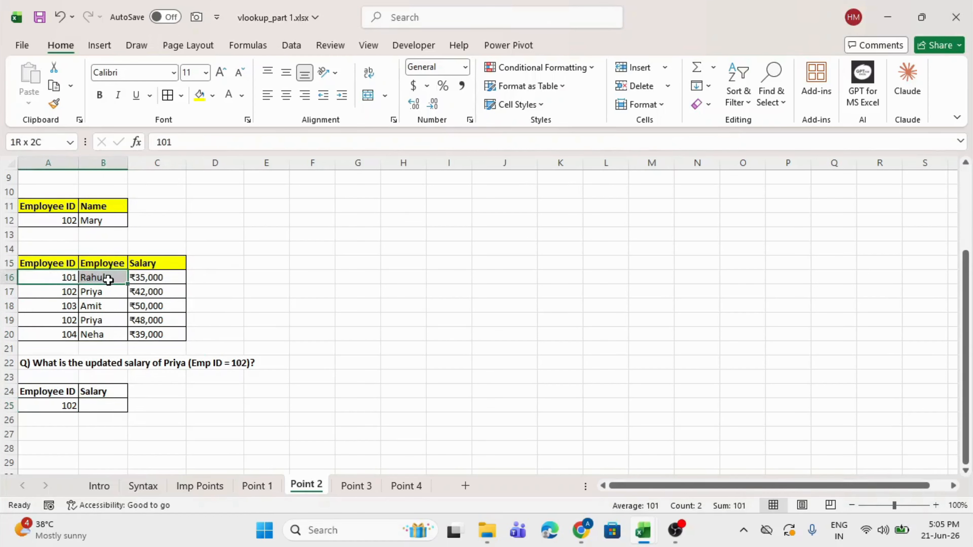
left_click(94, 290)
left_click(135, 293)
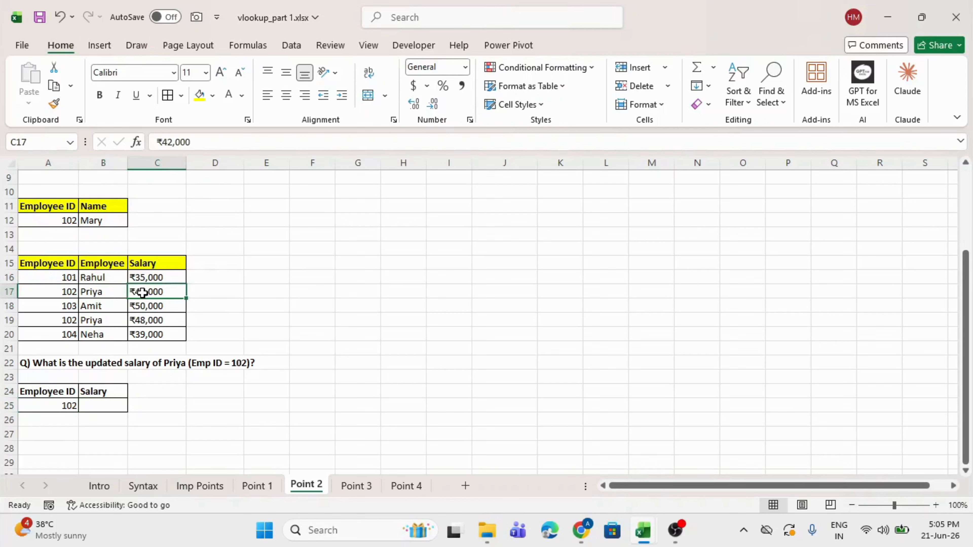
left_click(95, 321)
left_click(151, 322)
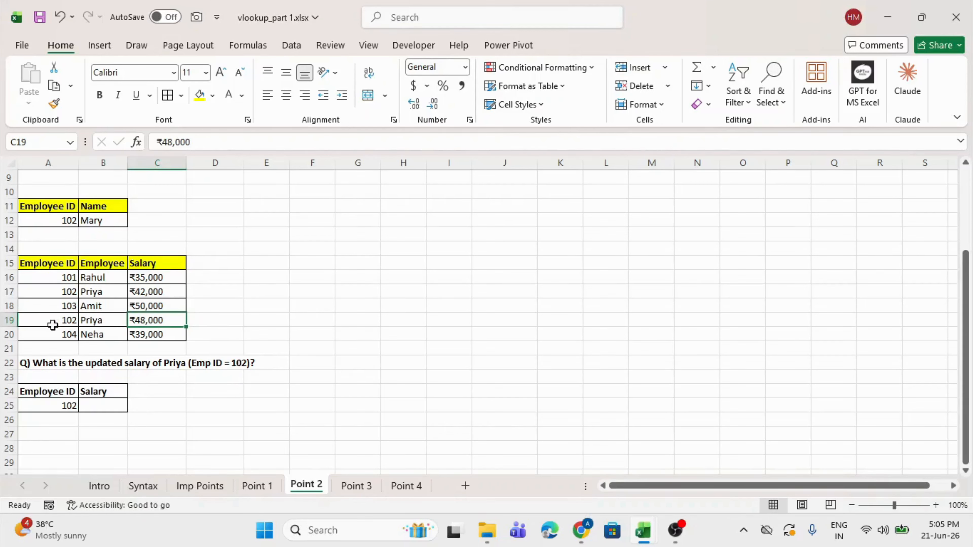
left_click(60, 324)
left_click_drag(61, 324, 171, 333)
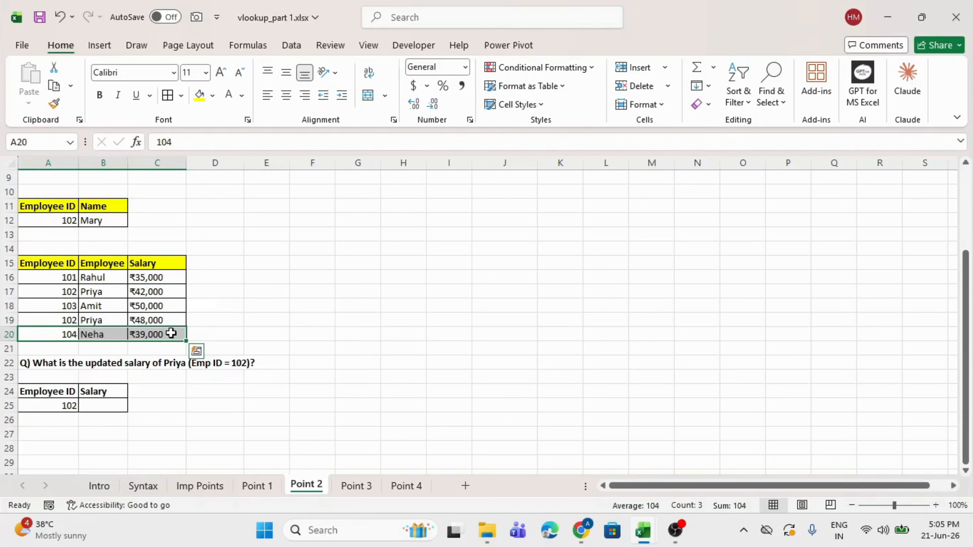
Enter =VLOOKUP(A25,A15:C20,3,0) in B25 to return the salary for the Employee ID in A25
left_click(98, 406)
type("=VL")
key("Tab")
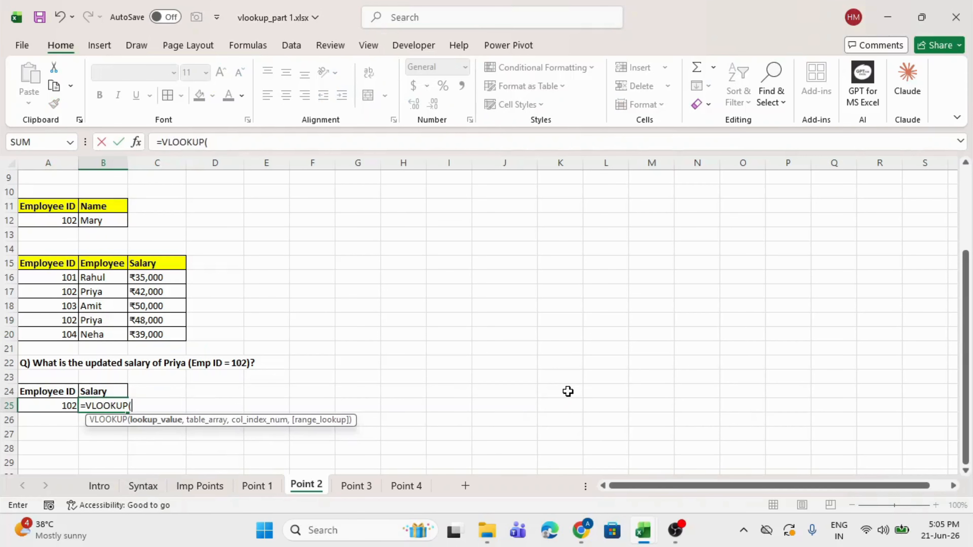
left_click(63, 405)
type(",")
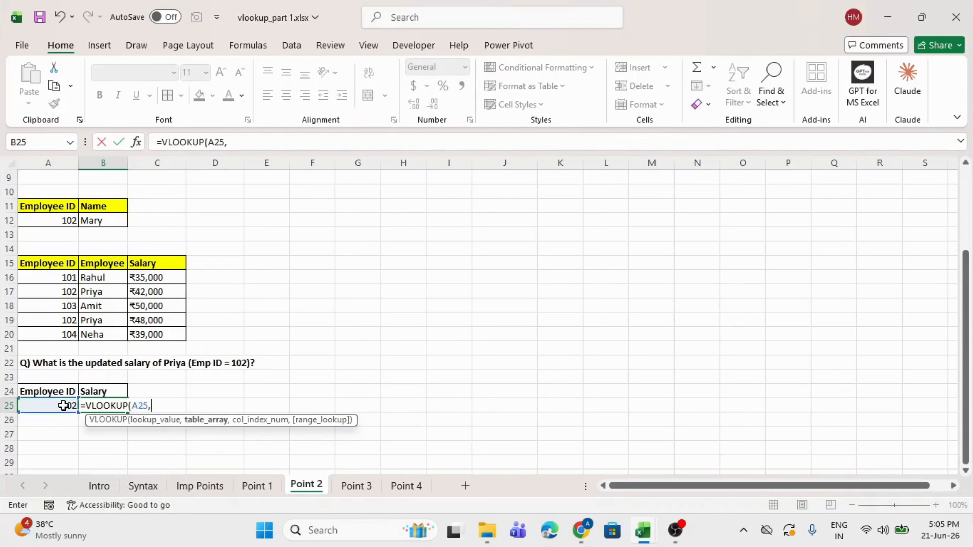
left_click_drag(56, 263, 147, 337)
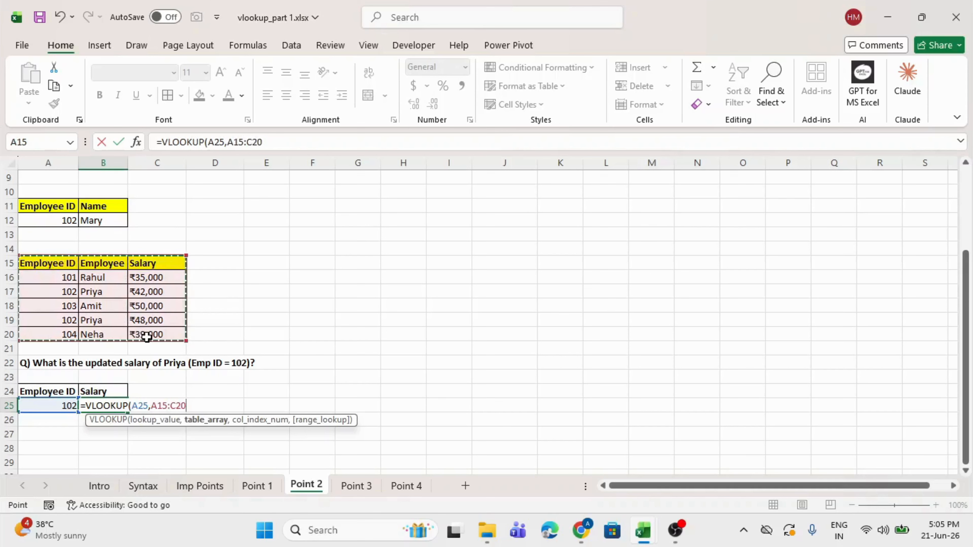
type(",")
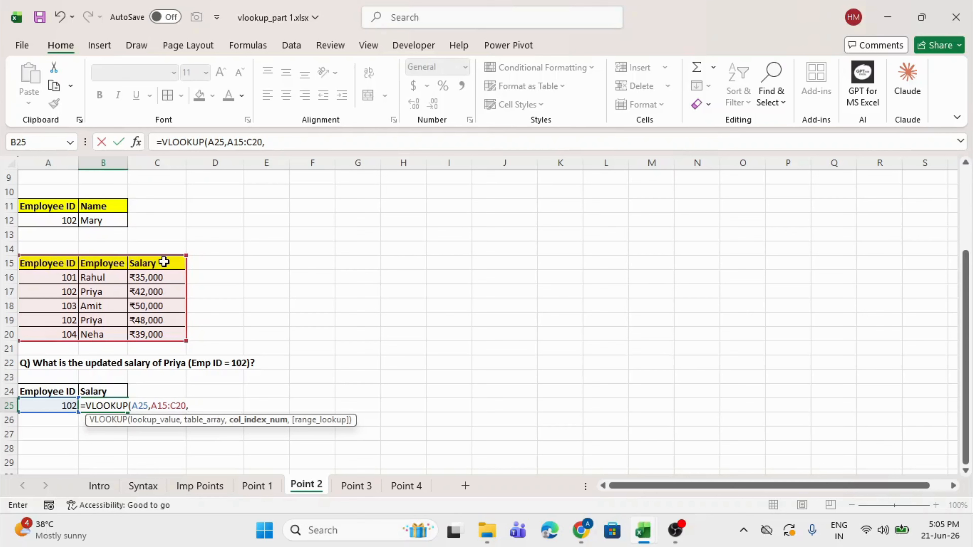
type("3,")
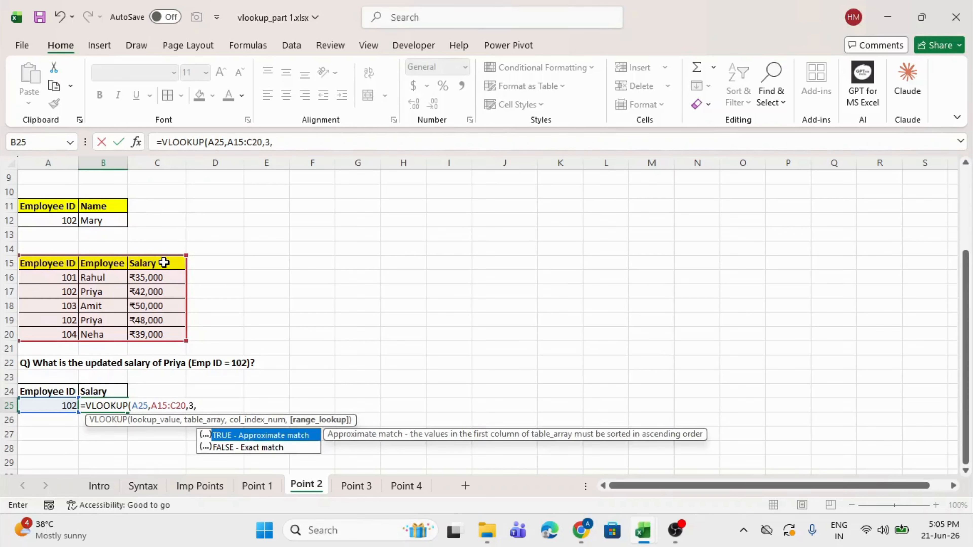
type("0)")
key("Return")
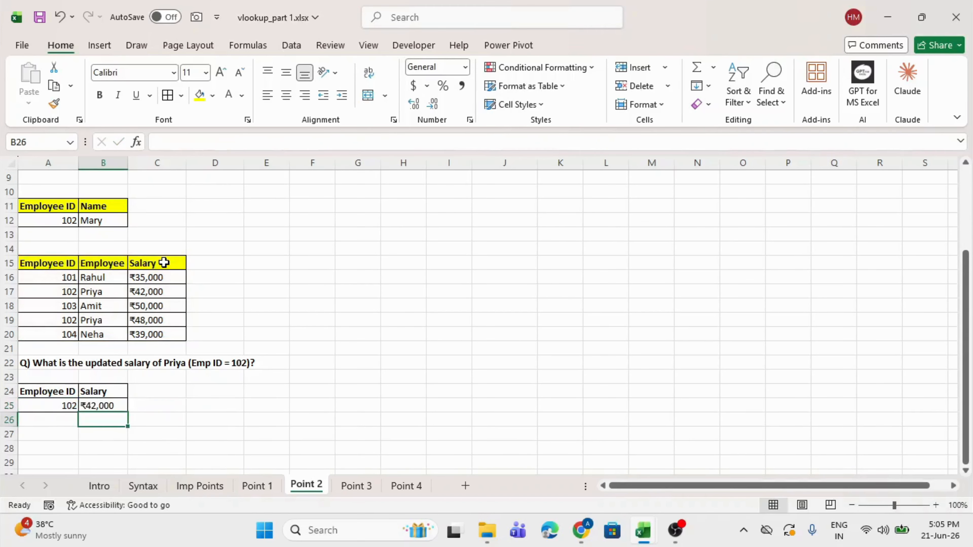
Compare the salary returned in B25 with C17 and the repeated employee record in row 19, and revisit the sheet's heading rule
left_click(153, 292)
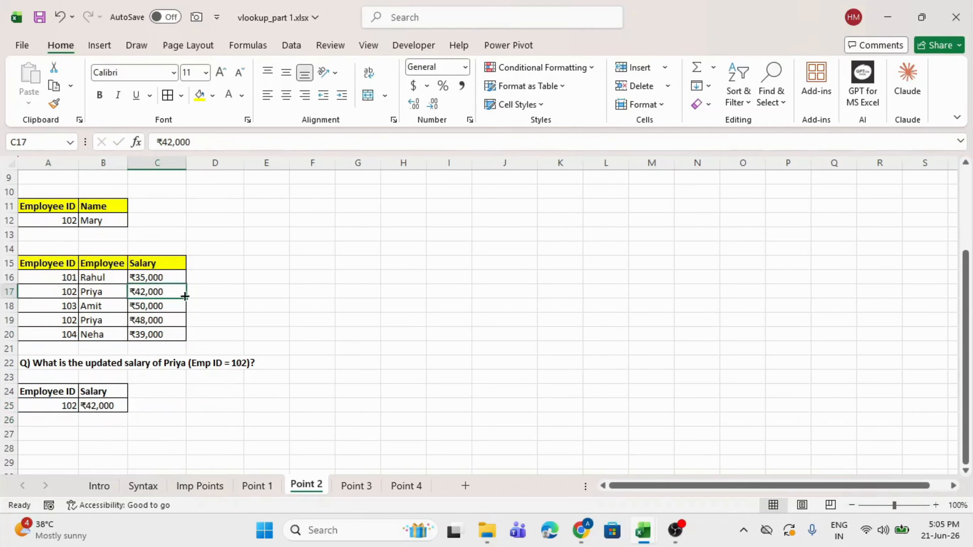
left_click(107, 401)
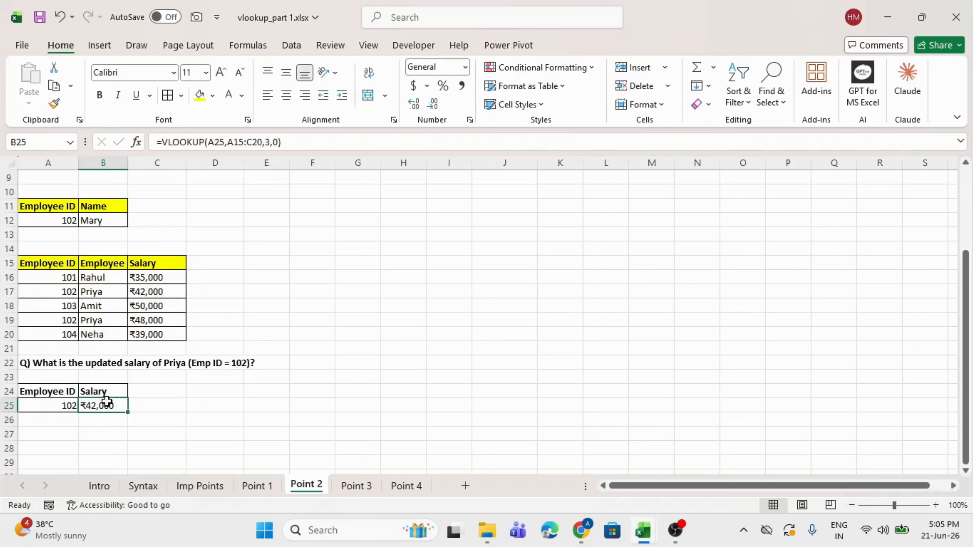
left_click(158, 292)
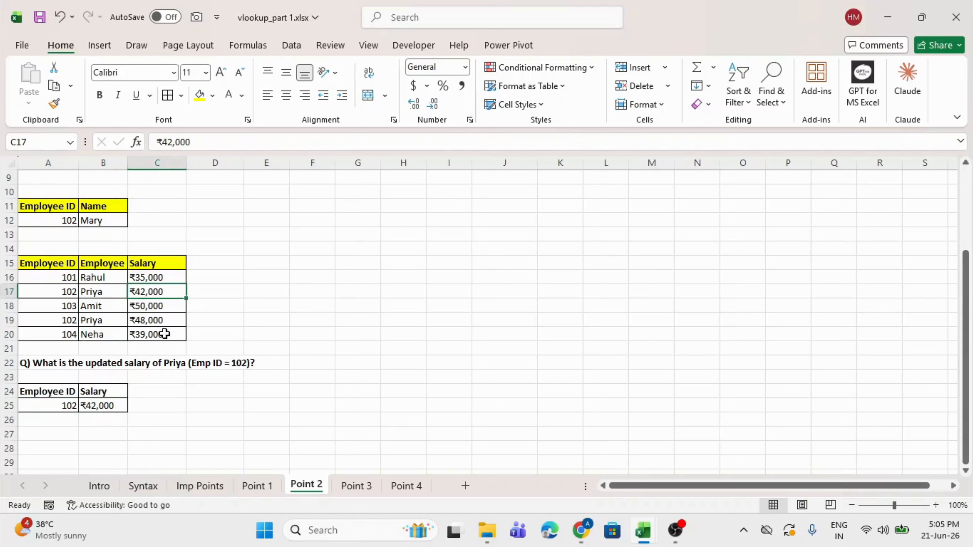
left_click(69, 347)
left_click_drag(69, 348, 151, 321)
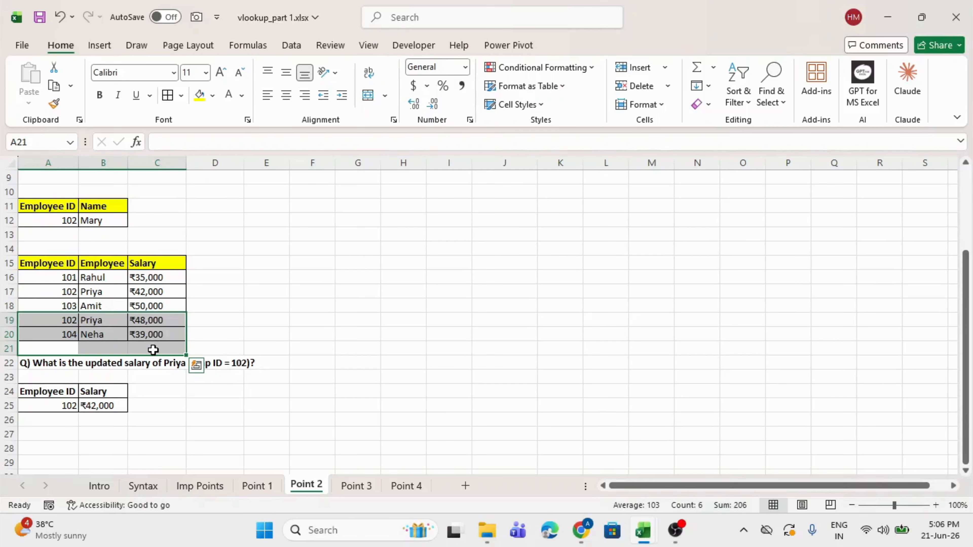
left_click(159, 401)
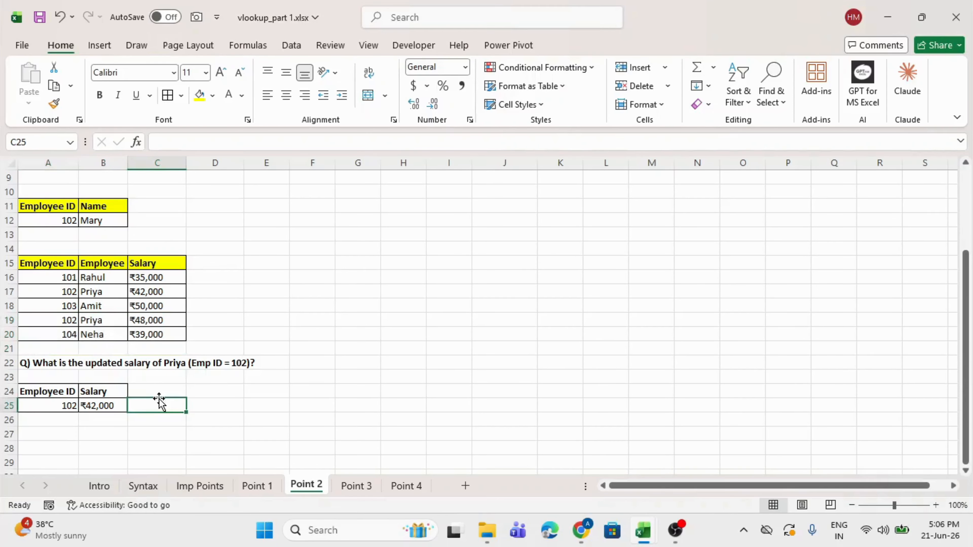
scroll(300, 357, "up", 3)
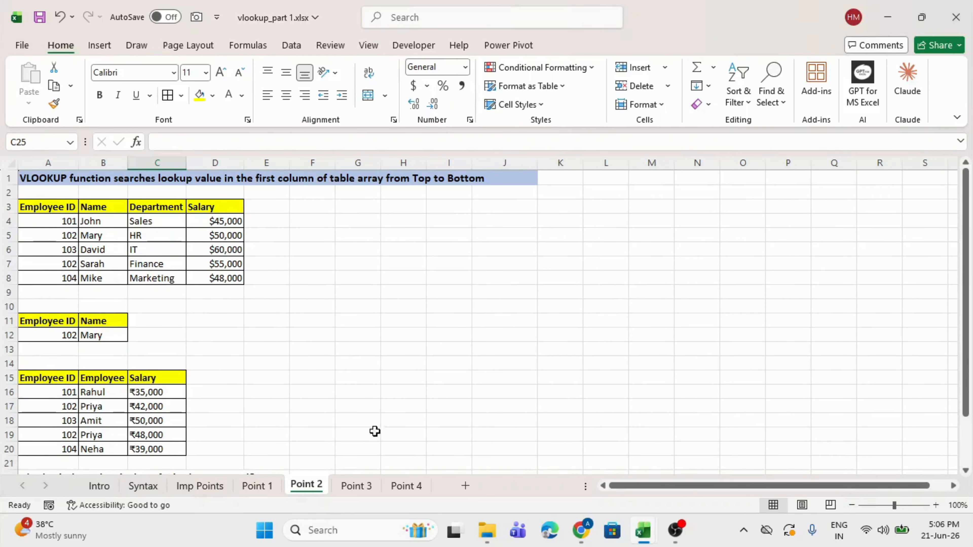
Open the Point 3 sheet and review the table A3:C8, its headings, and the department lookup cells A11:B11
left_click(358, 487)
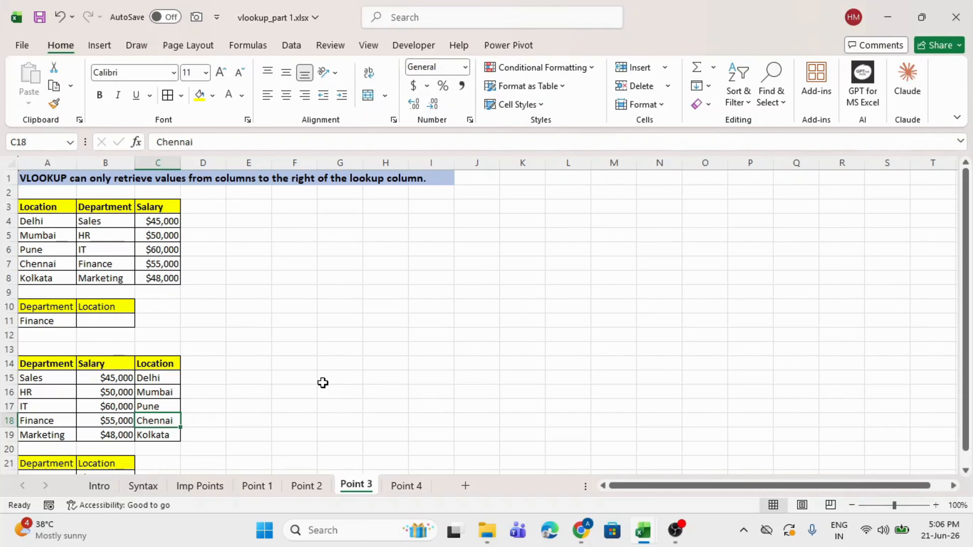
left_click(92, 326)
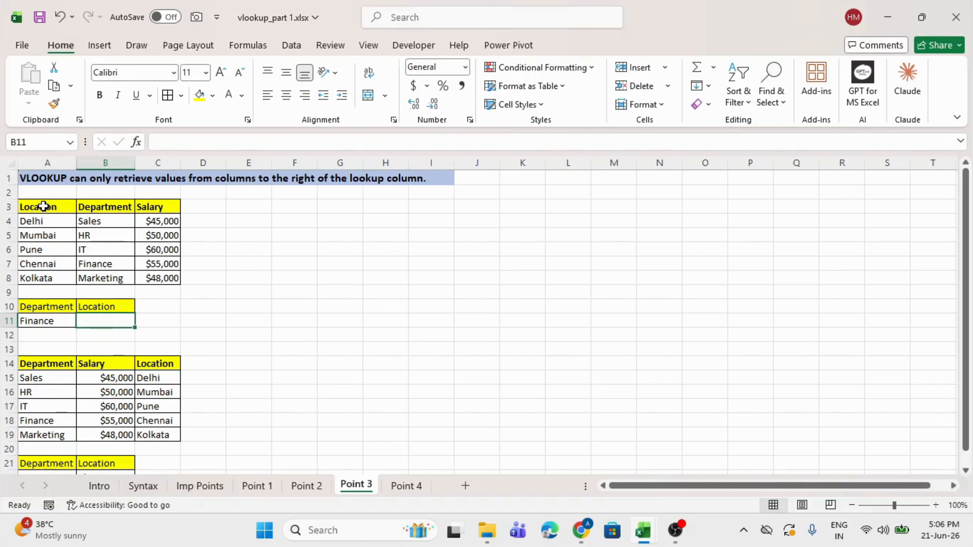
left_click_drag(43, 207, 170, 276)
left_click(52, 204)
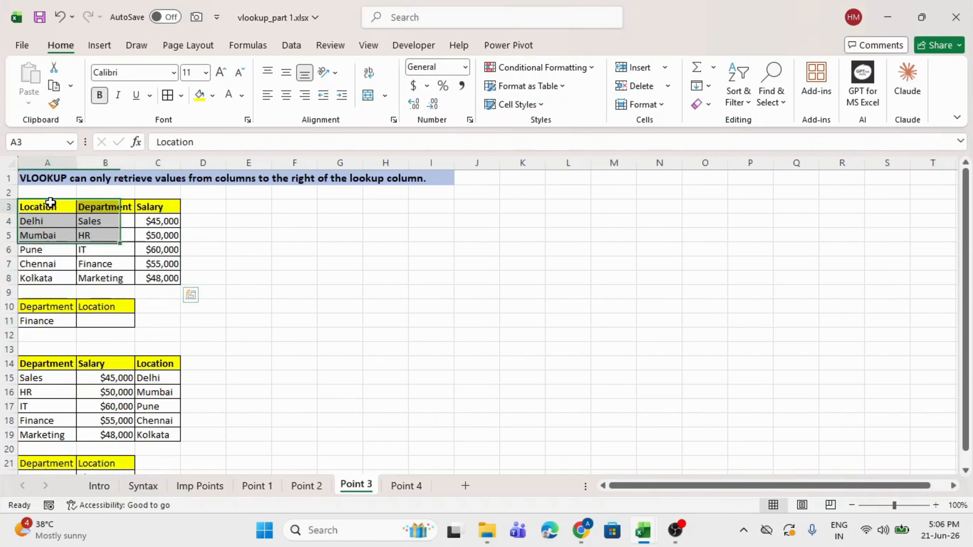
left_click(96, 205)
left_click(157, 206)
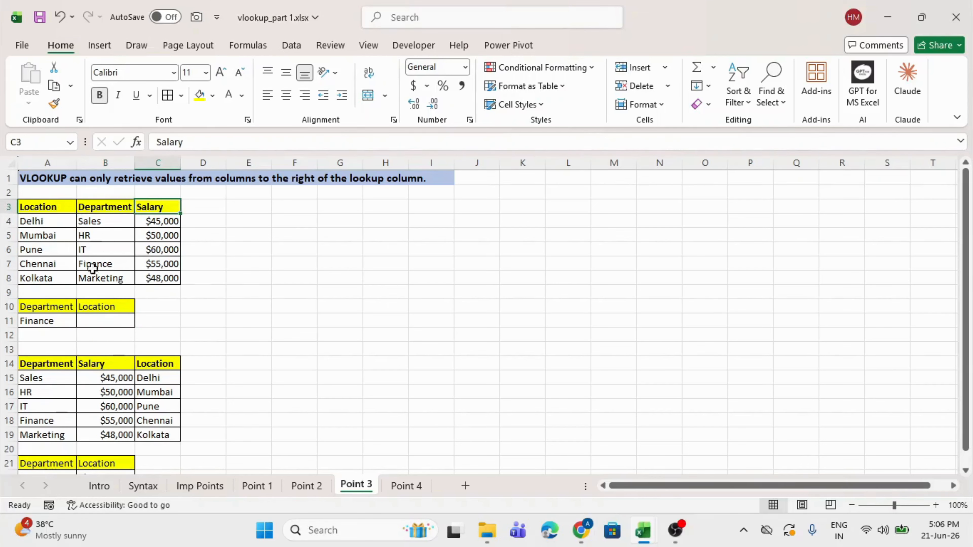
left_click(58, 307)
left_click(53, 320)
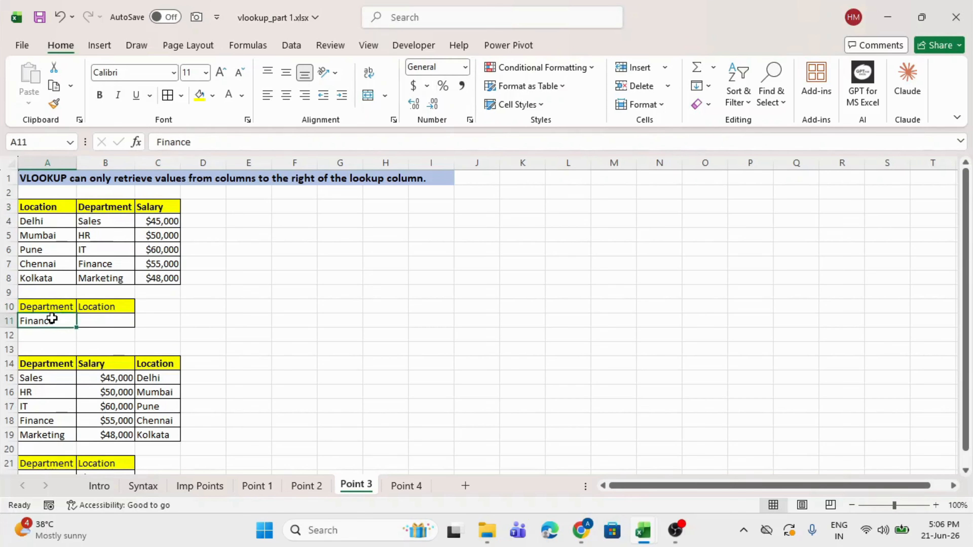
left_click(99, 315)
Examine the position of the Department column B3:B8 relative to the Location column A3:A8
left_click(108, 205)
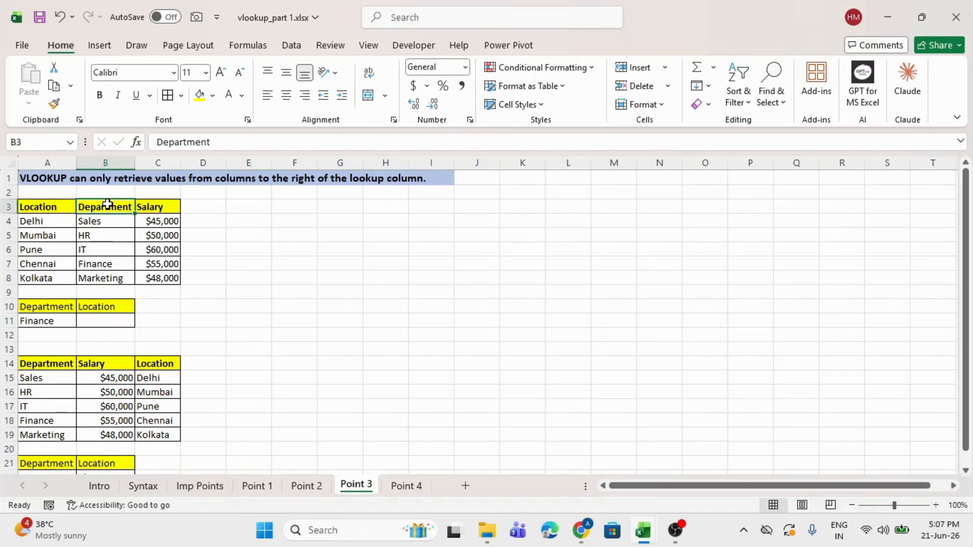
left_click_drag(107, 205, 107, 282)
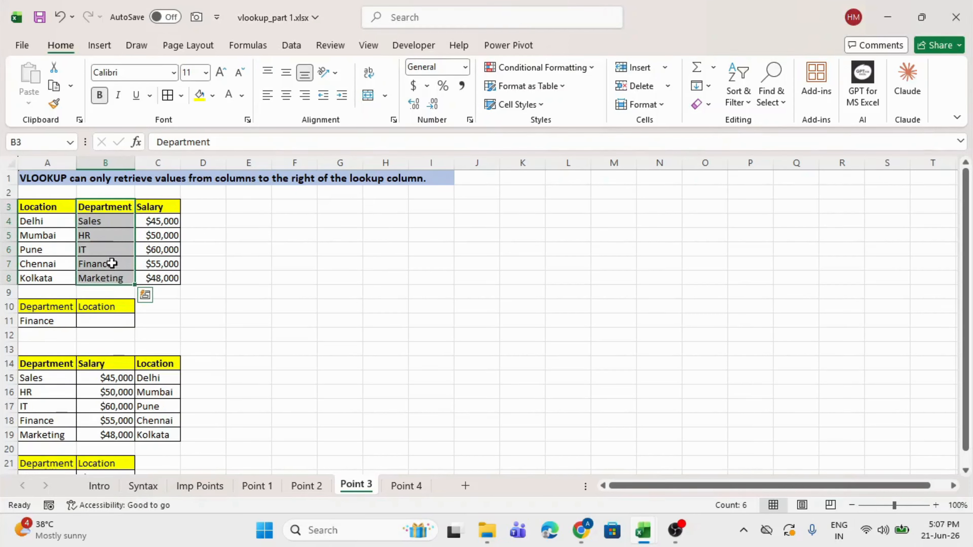
left_click(115, 251)
left_click(120, 205)
left_click_drag(120, 205, 118, 278)
left_click_drag(111, 210, 107, 279)
left_click_drag(51, 207, 43, 283)
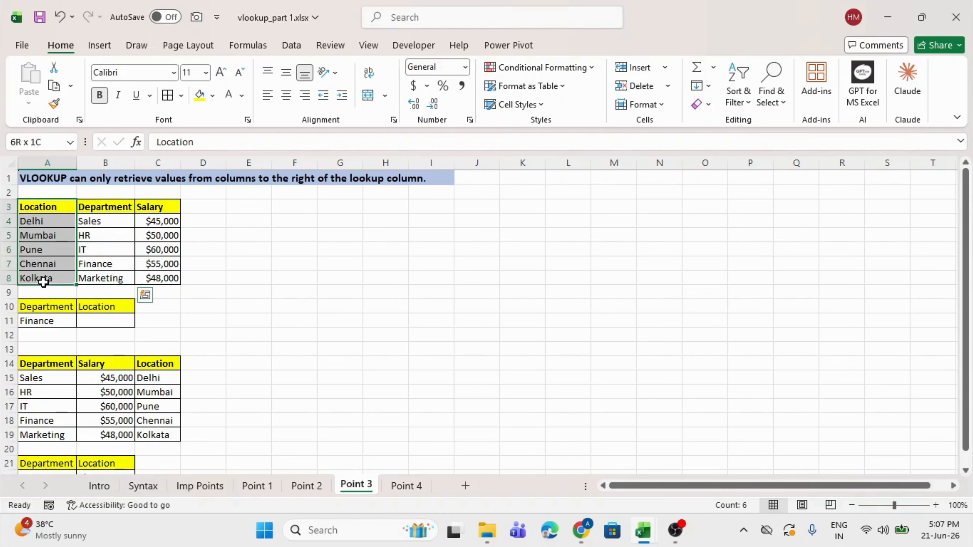
left_click_drag(123, 207, 115, 278)
Try a VLOOKUP in B11 with A11 as lookup value and a table array starting at the Department column, and discard the formula
left_click(117, 320)
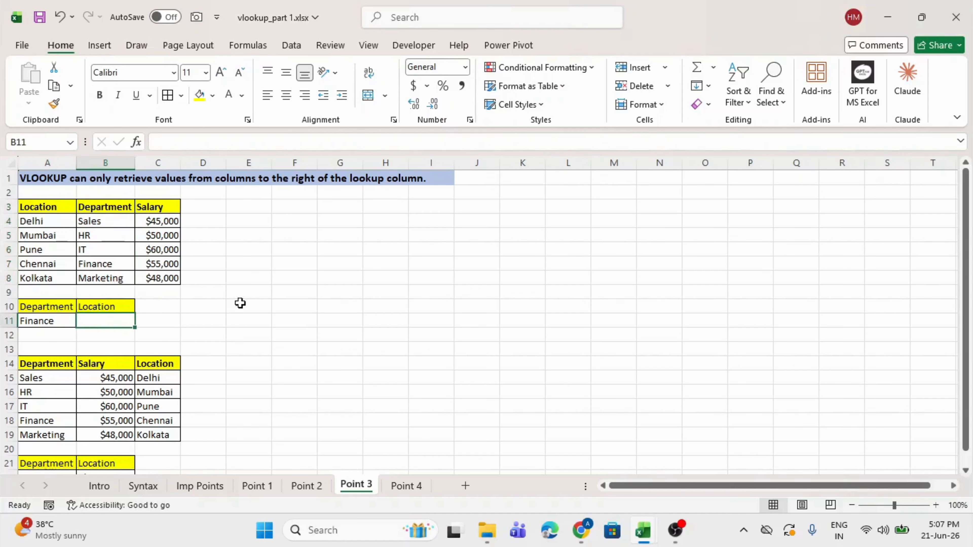
type("=VLO")
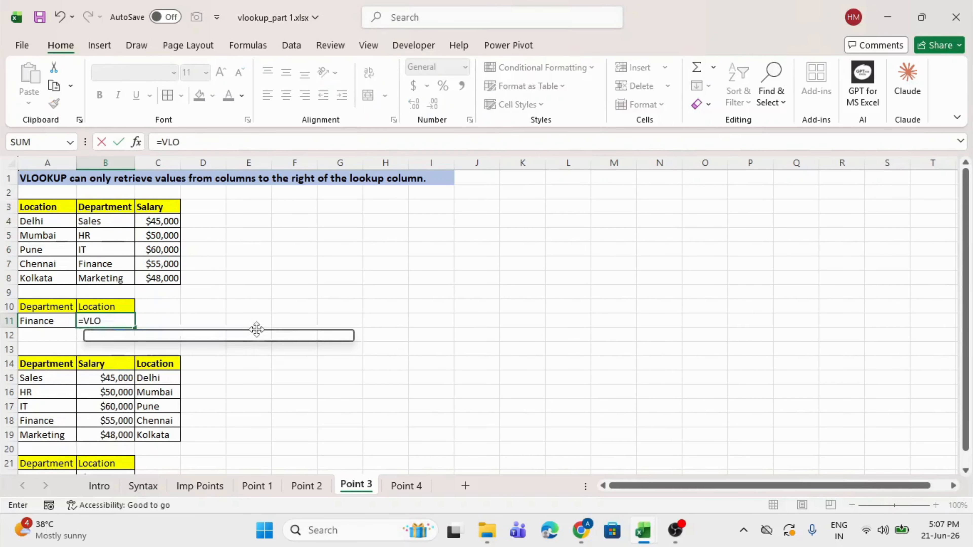
key("Tab")
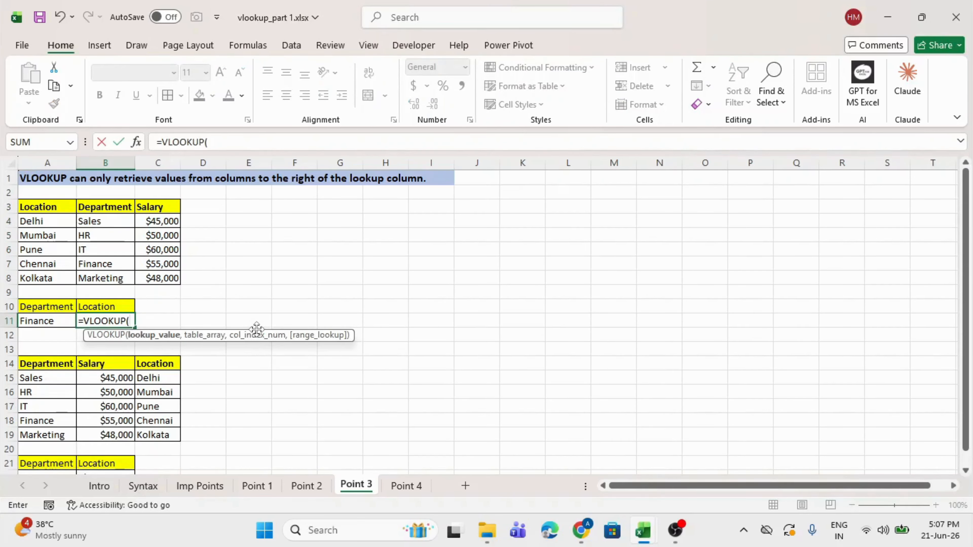
left_click(69, 317)
type(",")
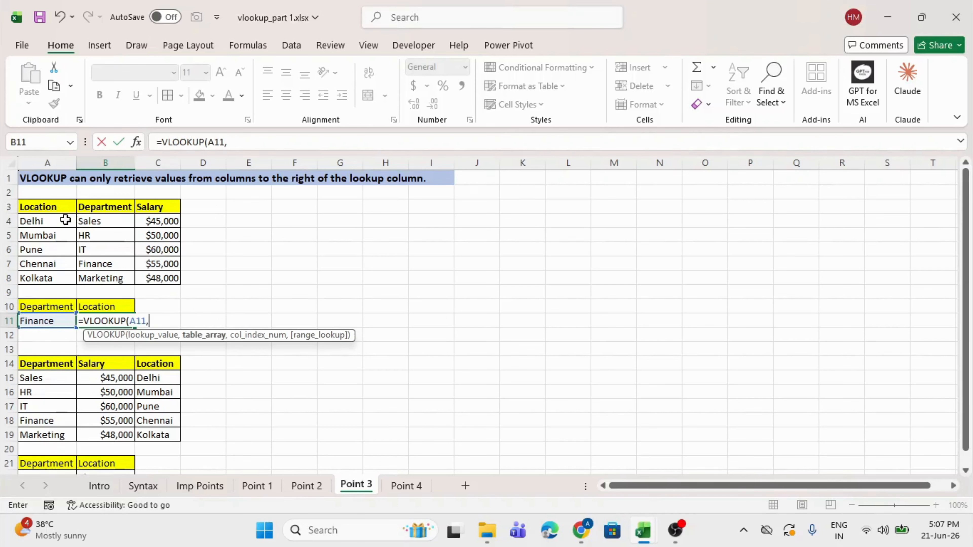
left_click(119, 208)
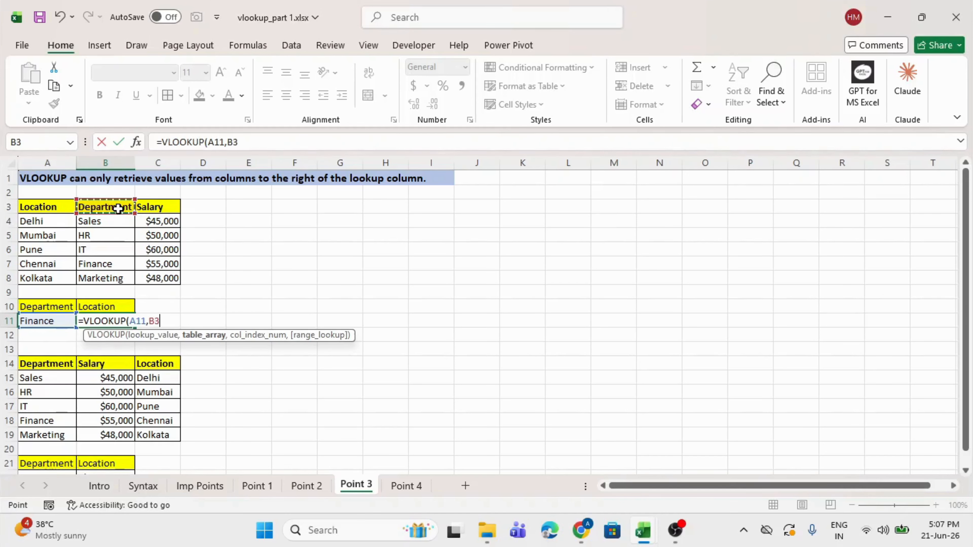
left_click_drag(118, 208, 203, 277)
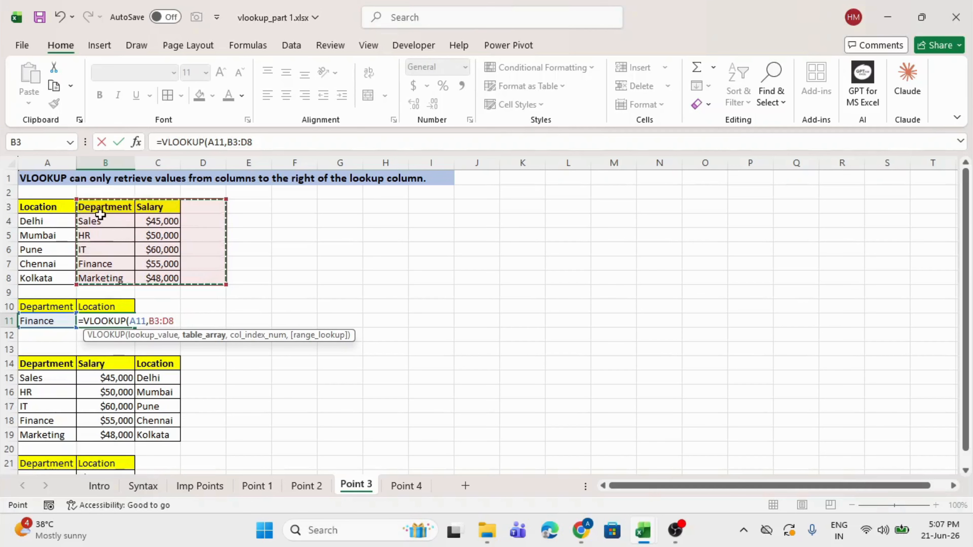
left_click_drag(97, 202, 109, 279)
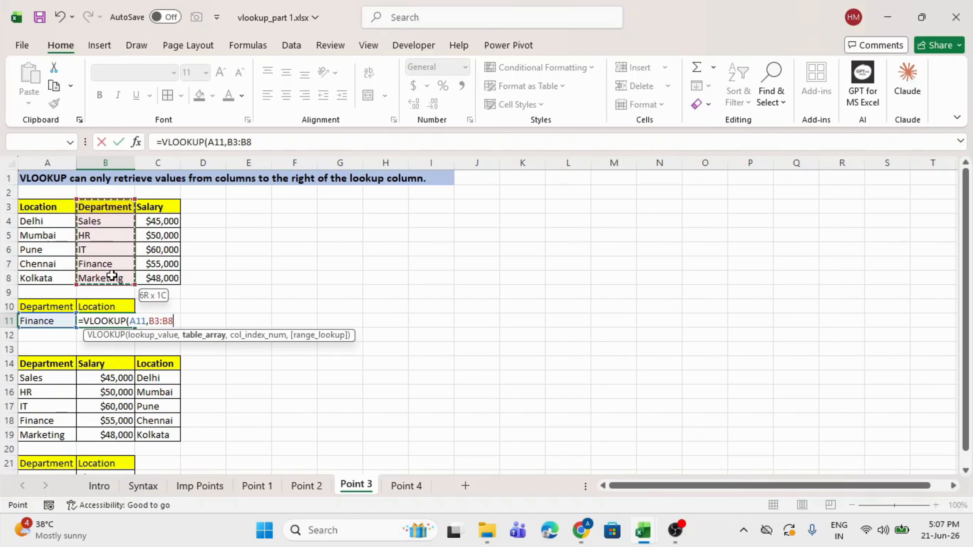
left_click_drag(134, 275, 163, 286)
left_click(186, 322)
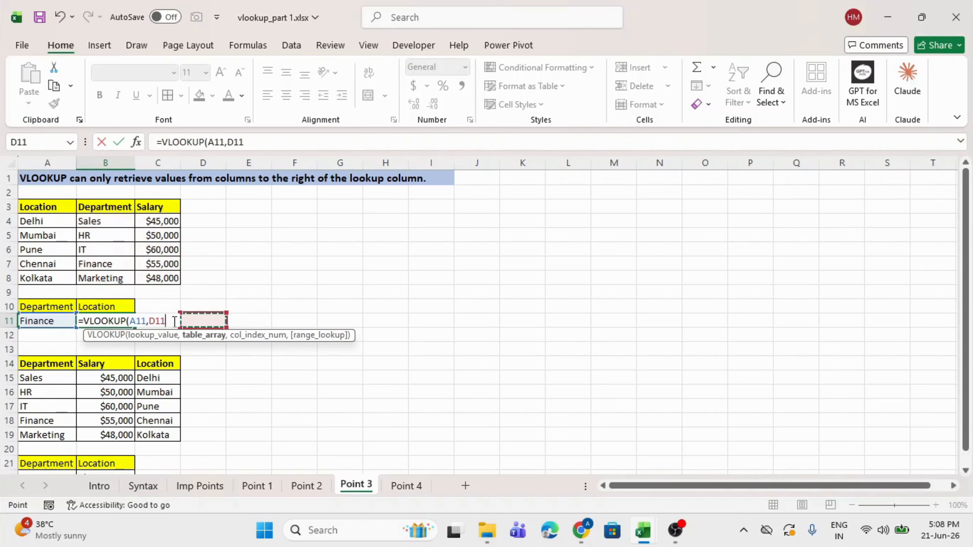
left_click_drag(171, 321, 80, 320)
key("BackSpace")
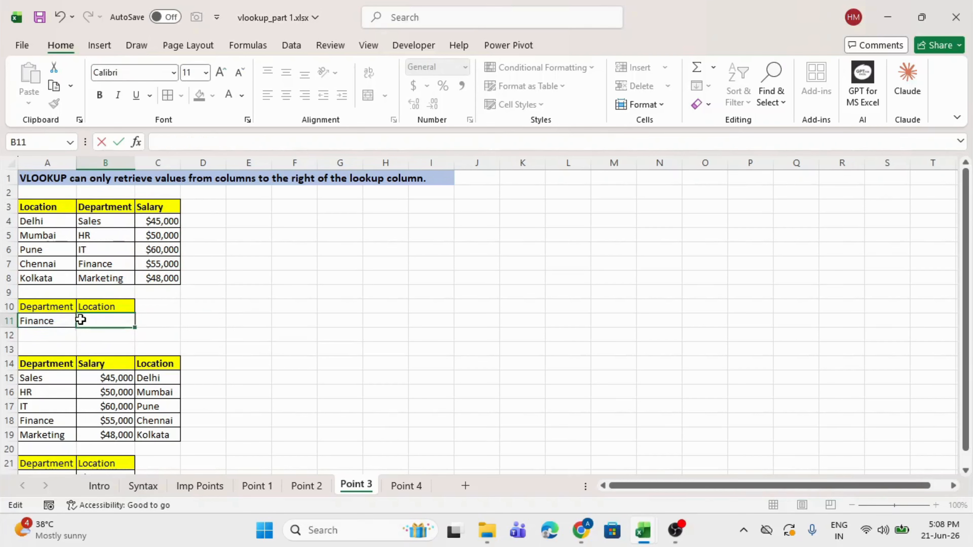
key("Return")
Examine the lookup in B22 and the order of Department (A14:A19) and Location (C14:C19) in the second table
scroll(80, 319, "down", 3)
left_click(101, 379)
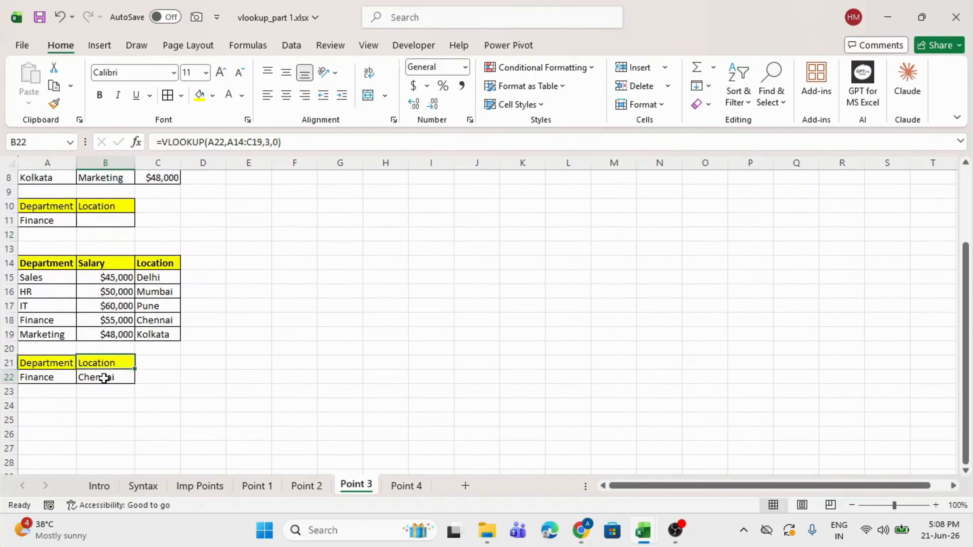
left_click(43, 262)
left_click_drag(43, 261, 39, 334)
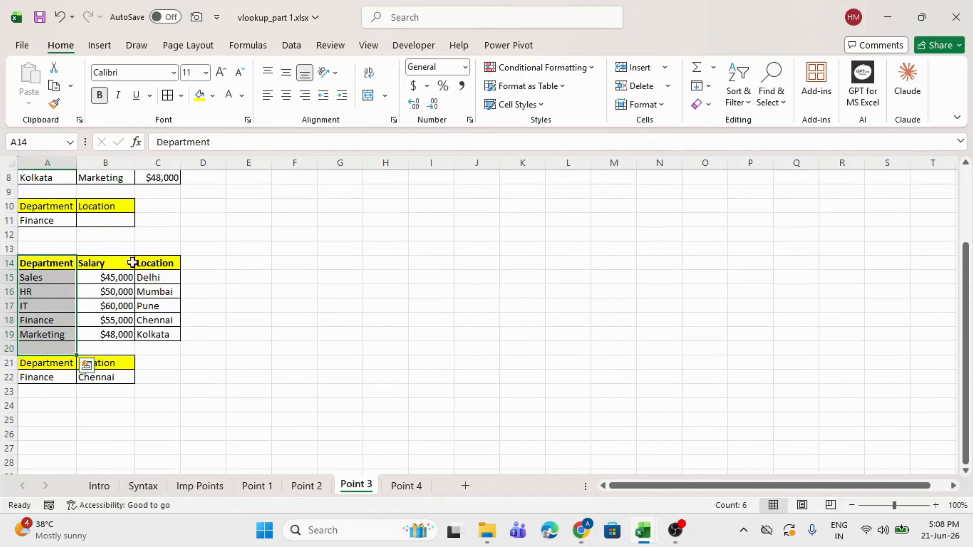
left_click_drag(165, 263, 155, 334)
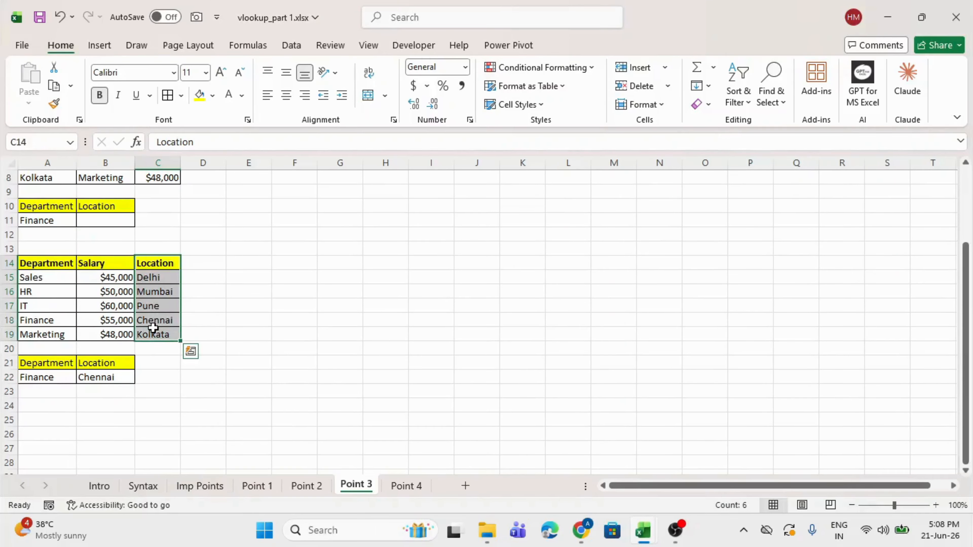
left_click_drag(58, 264, 48, 333)
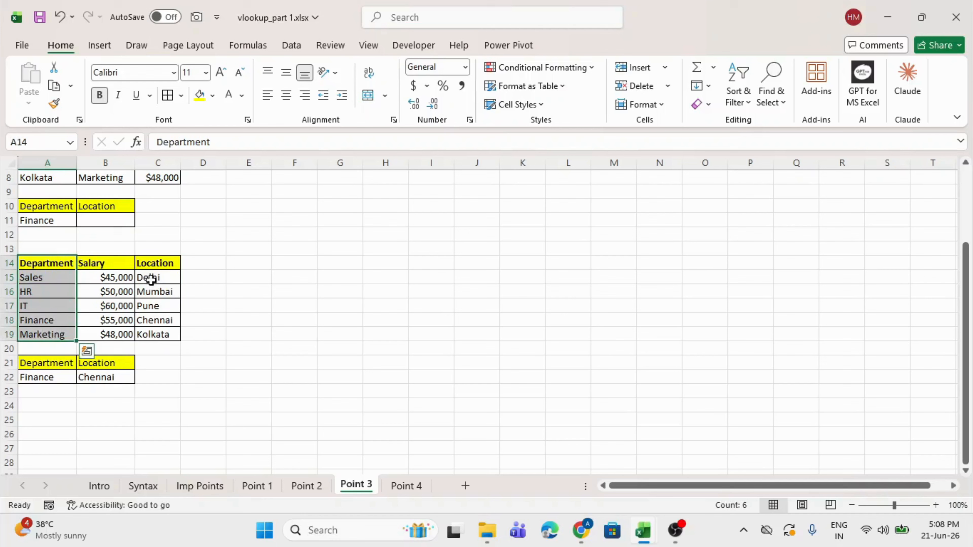
left_click_drag(152, 263, 155, 334)
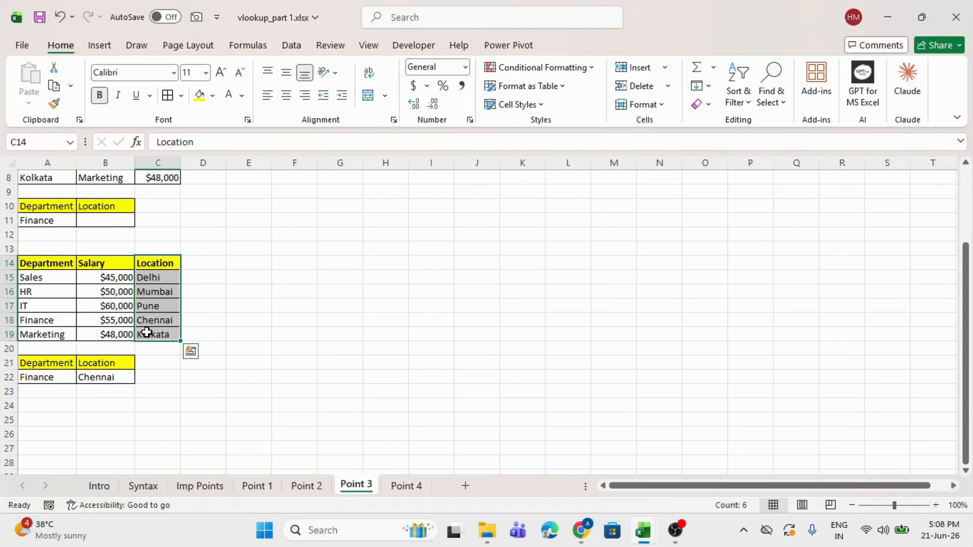
Clear the Location result in B22
left_click(98, 378)
key("Delete")
right_click(424, 361)
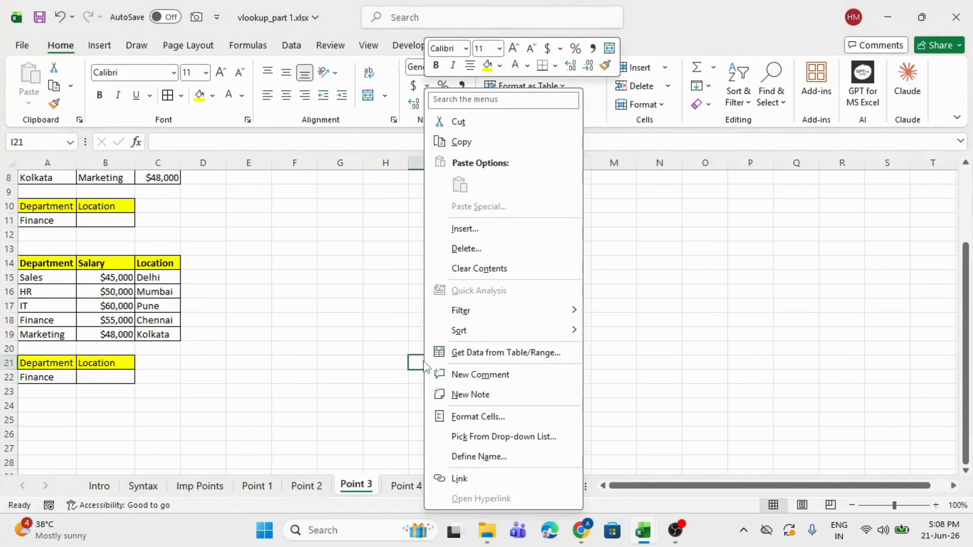
key("Escape")
Enter =VLOOKUP(A22,A14:C19,3,0) in B22 to return the location for the department in A22
left_click(105, 378)
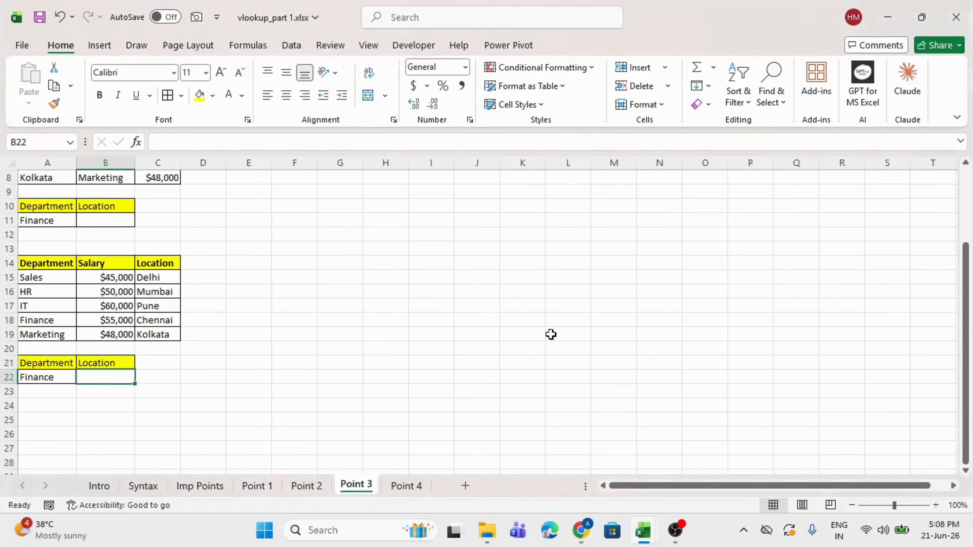
type("=")
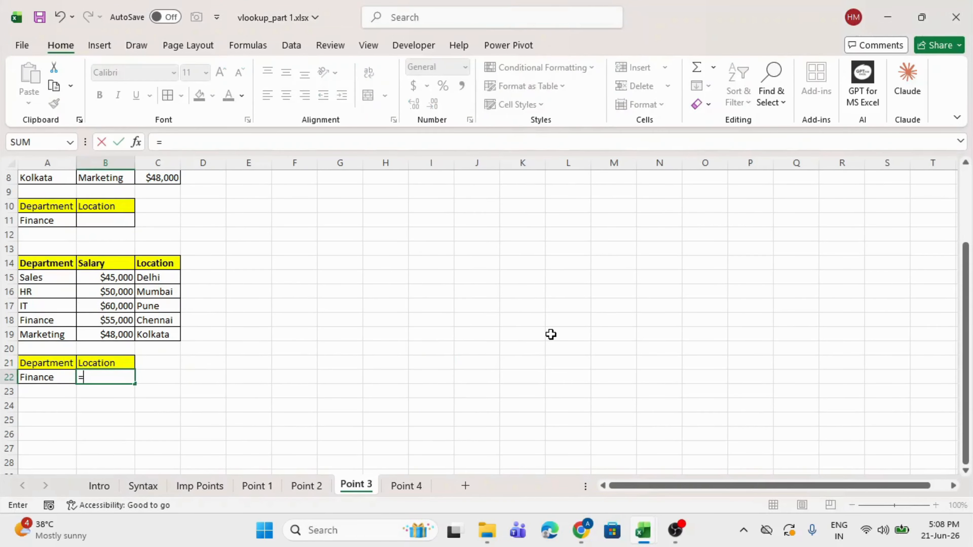
type("VLOOKUP(")
key("Left")
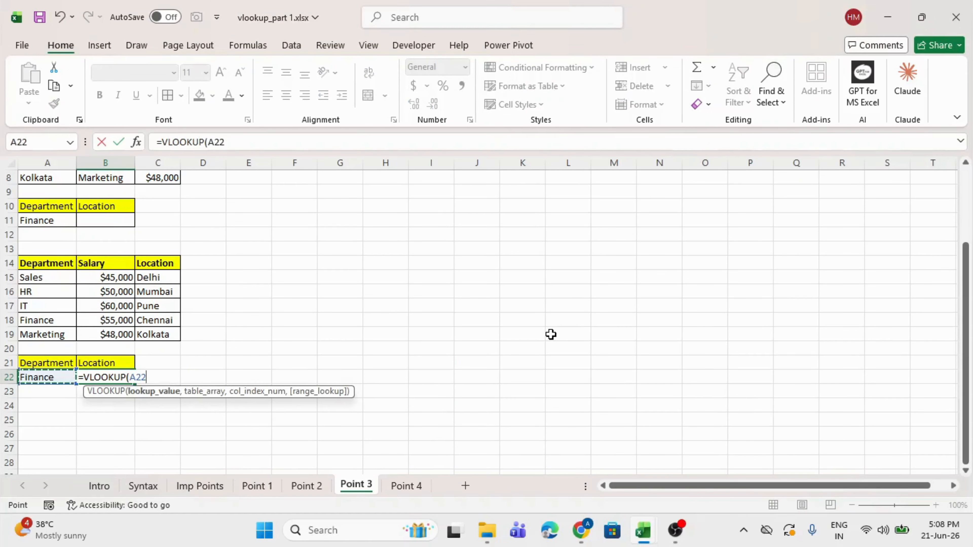
type(",")
left_click_drag(28, 265, 161, 332)
type(",")
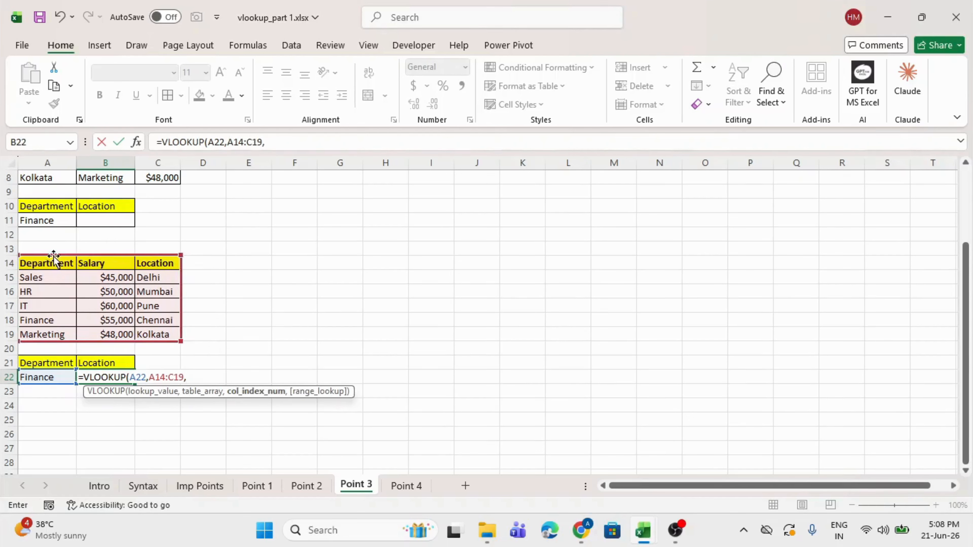
type("3,")
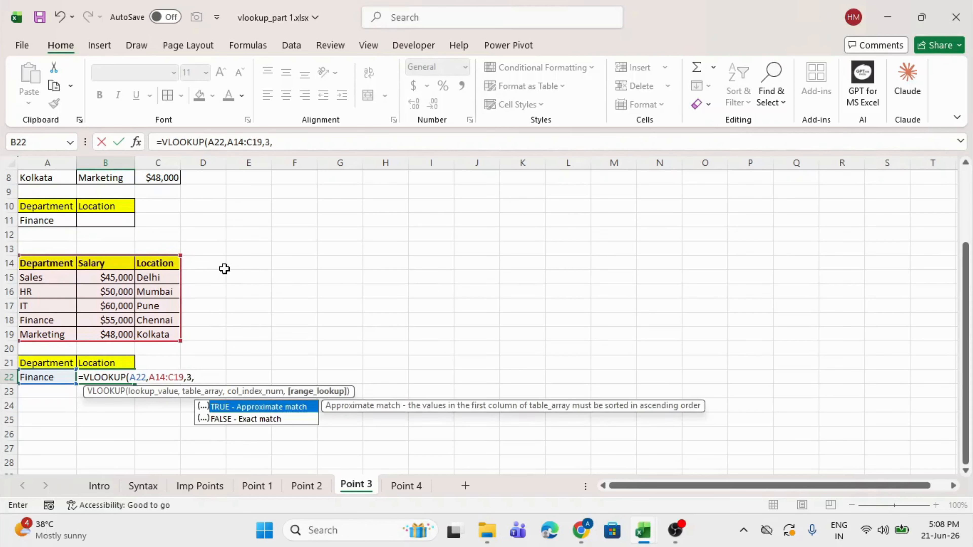
type("0)")
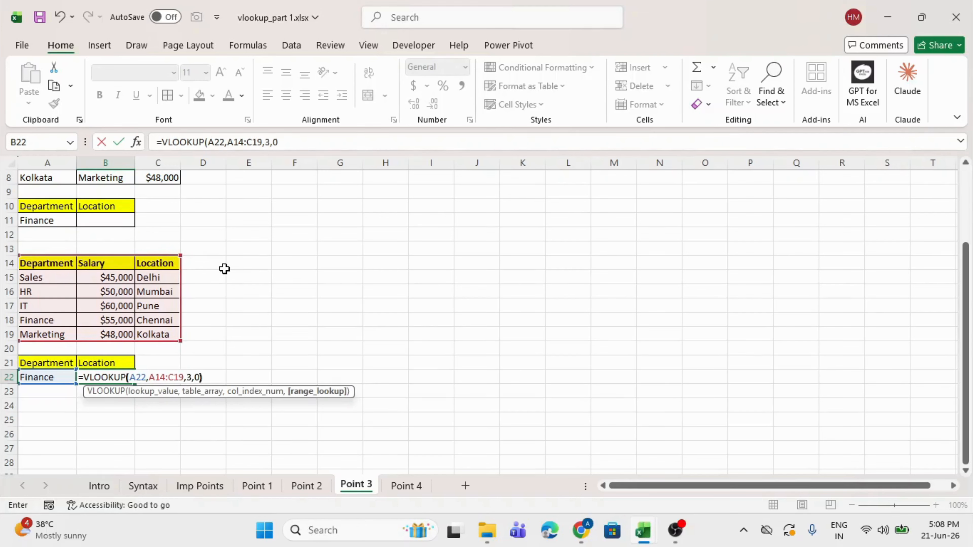
key("Return")
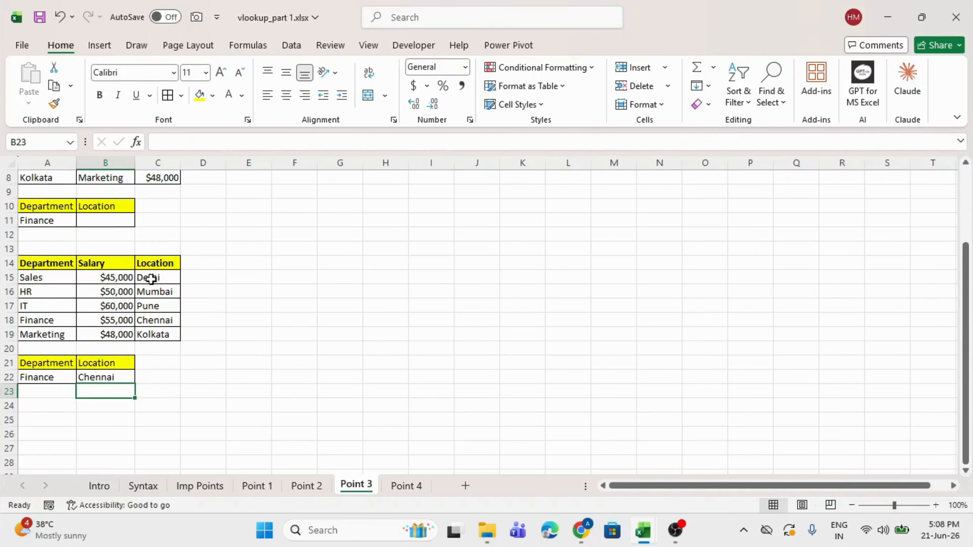
Check the location returned in B22 against the department in A22 and revisit the sheet's heading rule
left_click(48, 376)
left_click(98, 377)
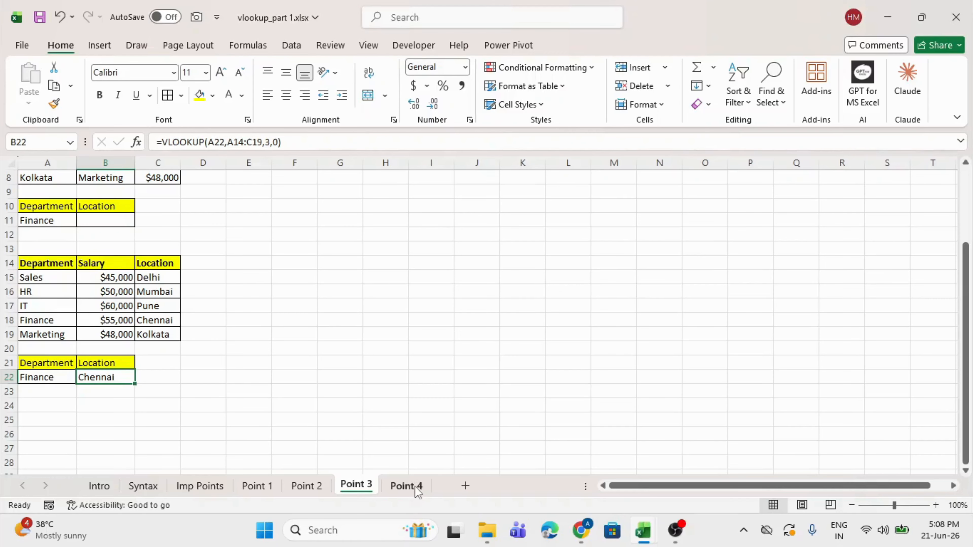
scroll(429, 319, "up", 1)
scroll(429, 319, "up", 2)
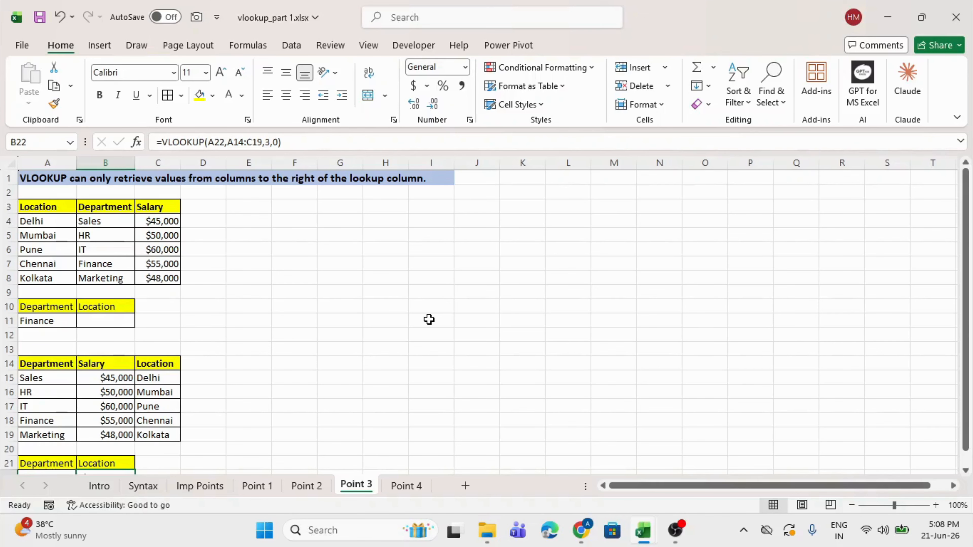
Open the Point 4 sheet and clear the Rating result in B11 beside the score in A11
left_click(407, 486)
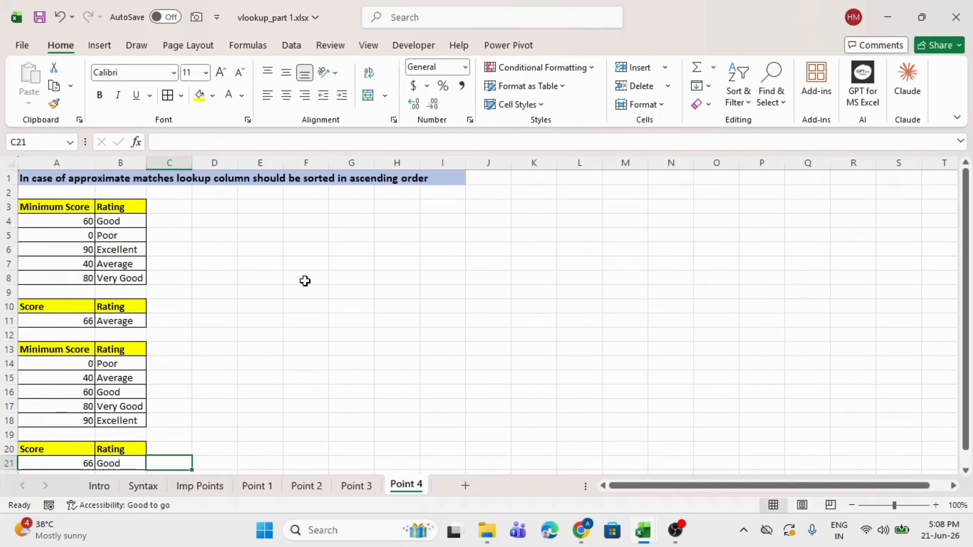
left_click(126, 323)
key("Delete")
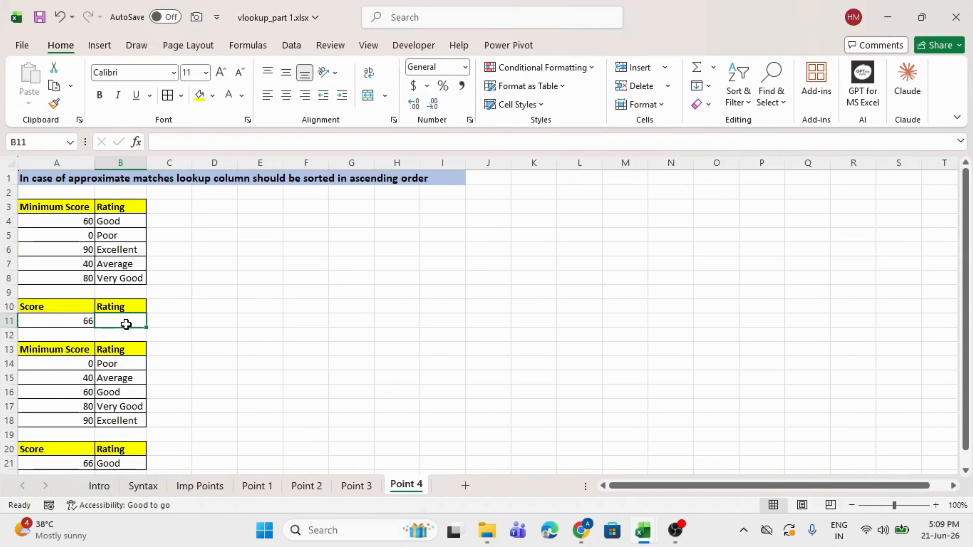
left_click(83, 322)
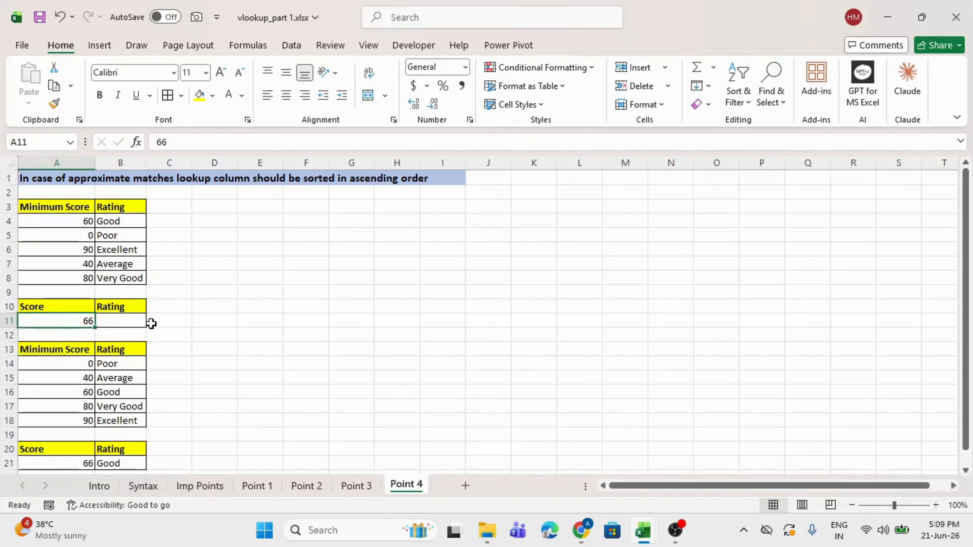
Clear the Rating result in B21 beside the score in A21 below the sorted table
scroll(119, 345, "down", 1)
left_click(109, 419)
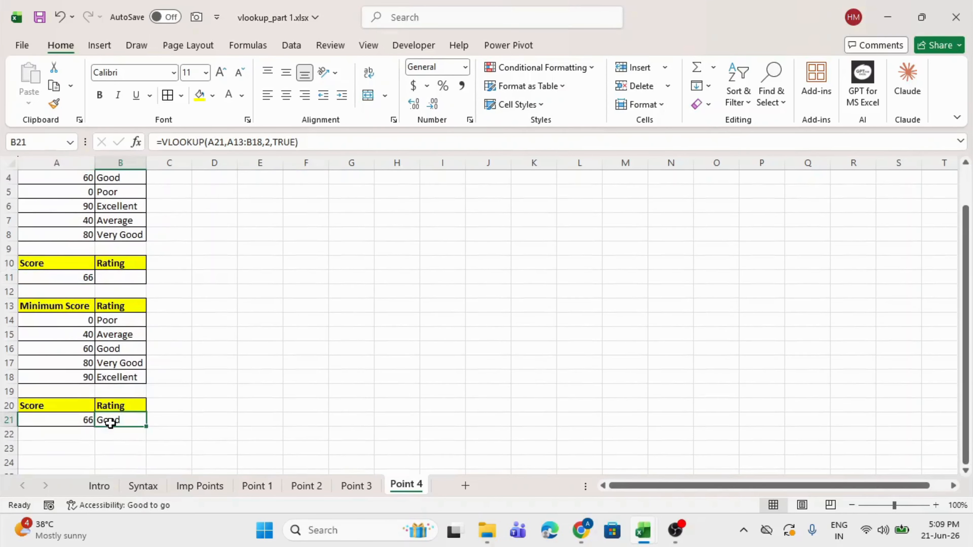
key("Delete")
Examine the ascending Minimum Score column in A14:A18 and the score to look up in A21
scroll(110, 422, "down", 1)
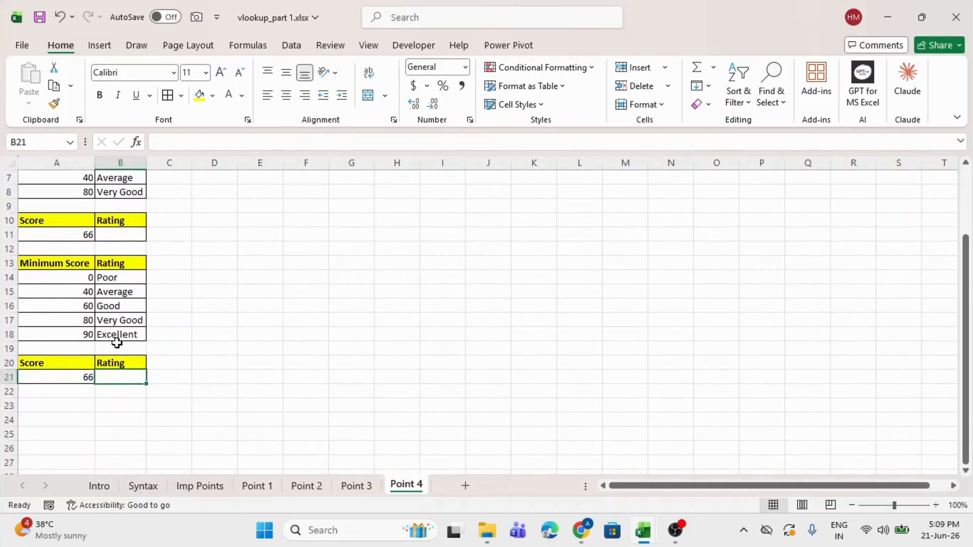
scroll(116, 341, "down", 1)
left_click_drag(91, 231, 130, 274)
left_click(83, 220)
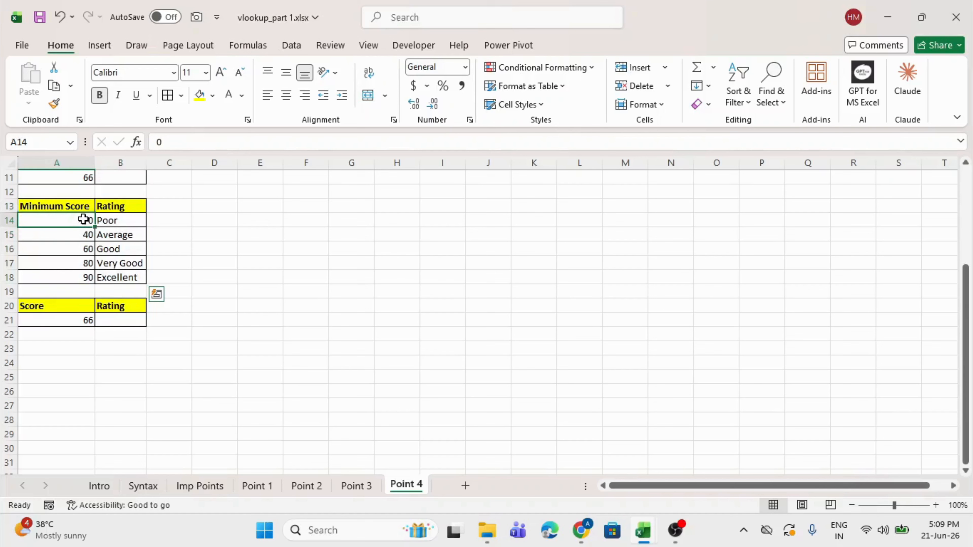
left_click(59, 322)
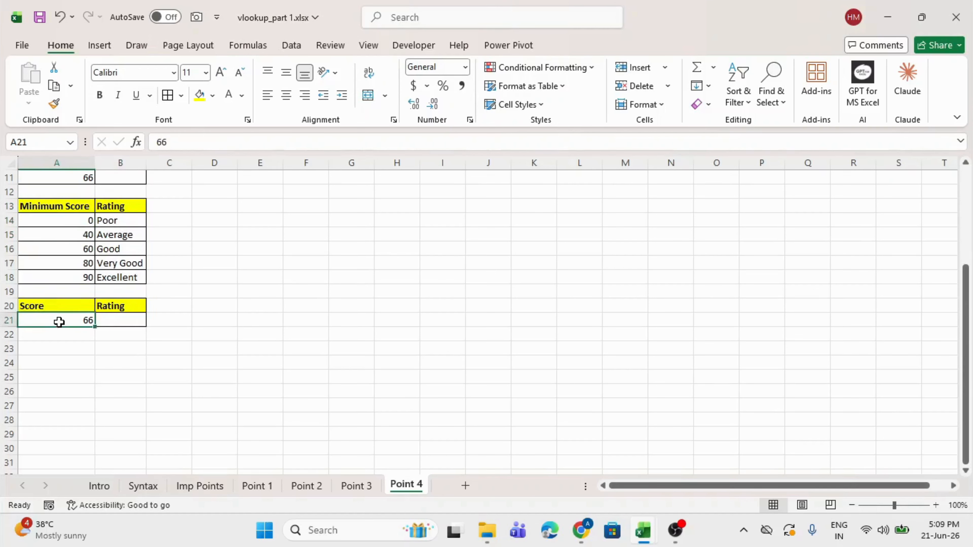
left_click(113, 323)
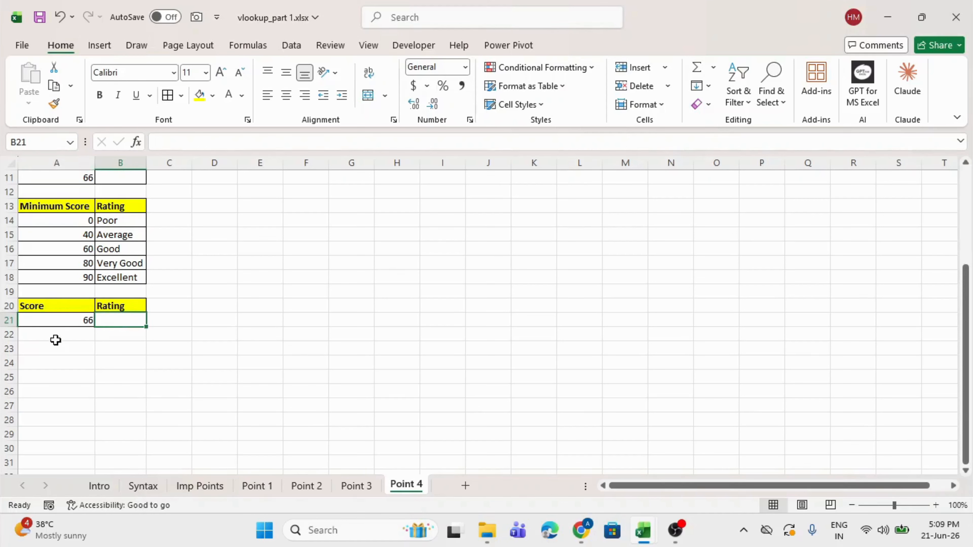
left_click(64, 323)
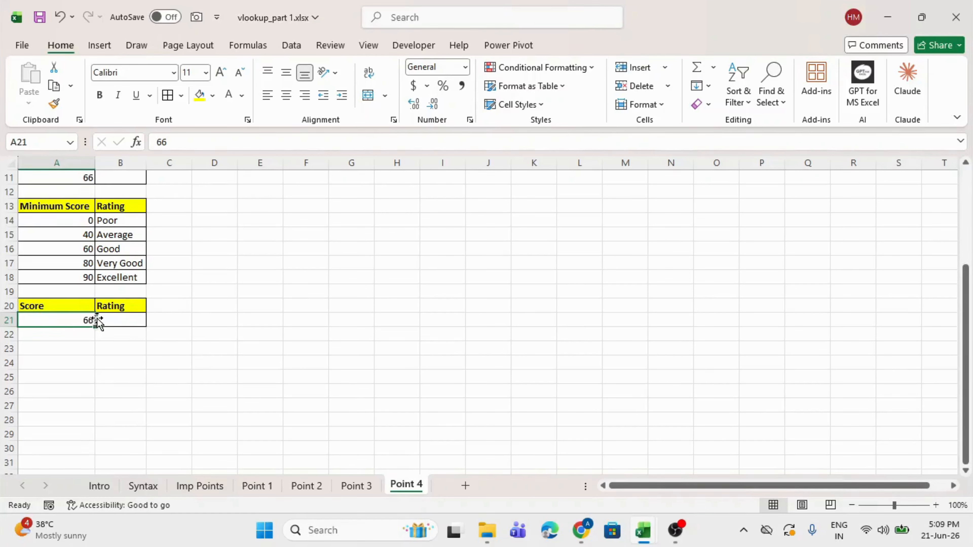
left_click_drag(74, 220, 79, 275)
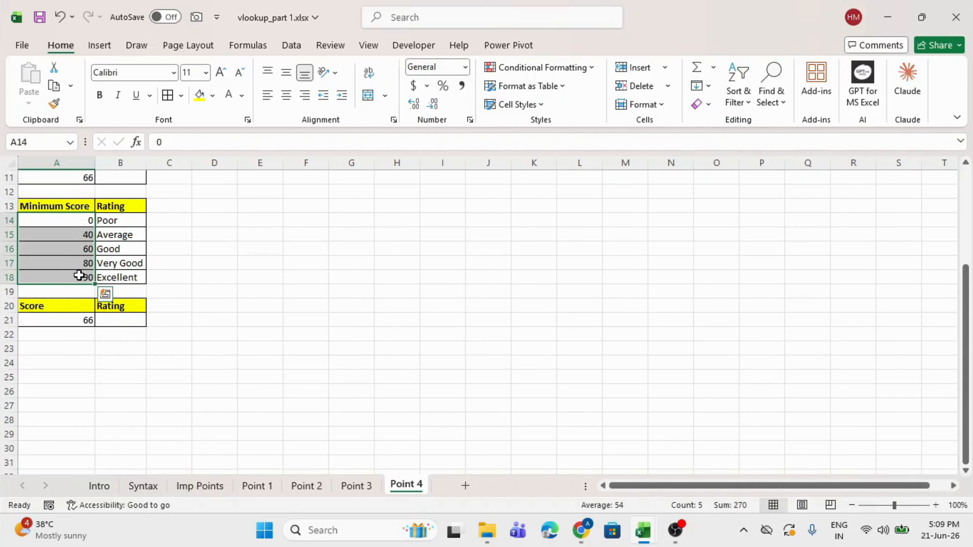
left_click_drag(85, 221, 82, 233)
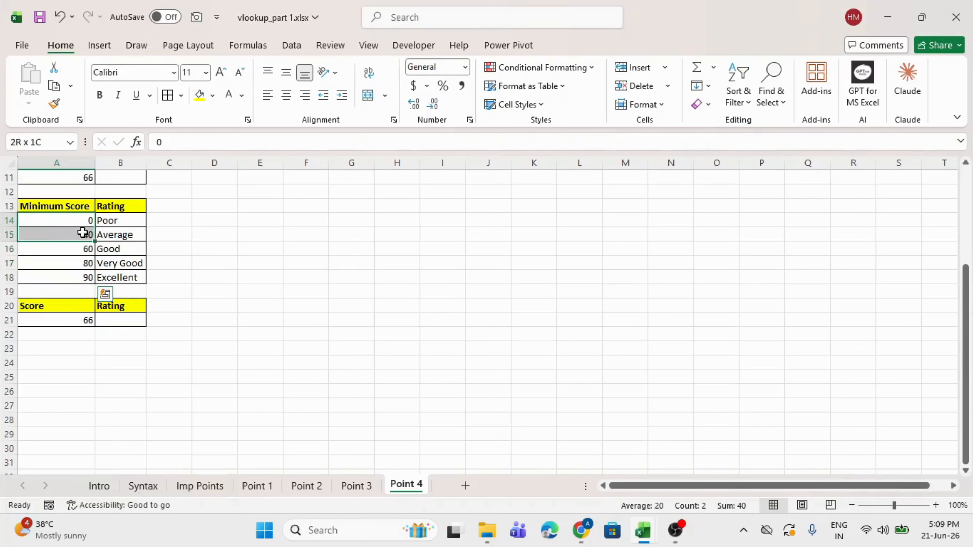
left_click(69, 276)
left_click(76, 319)
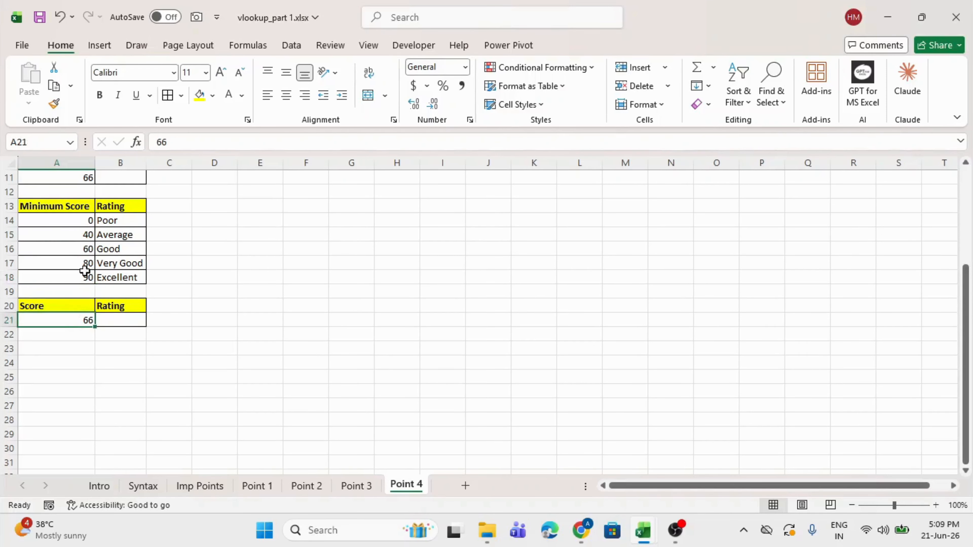
Examine the score bands between consecutive minimum scores in A14:A16 and the ratings they correspond to in column B
left_click(81, 219)
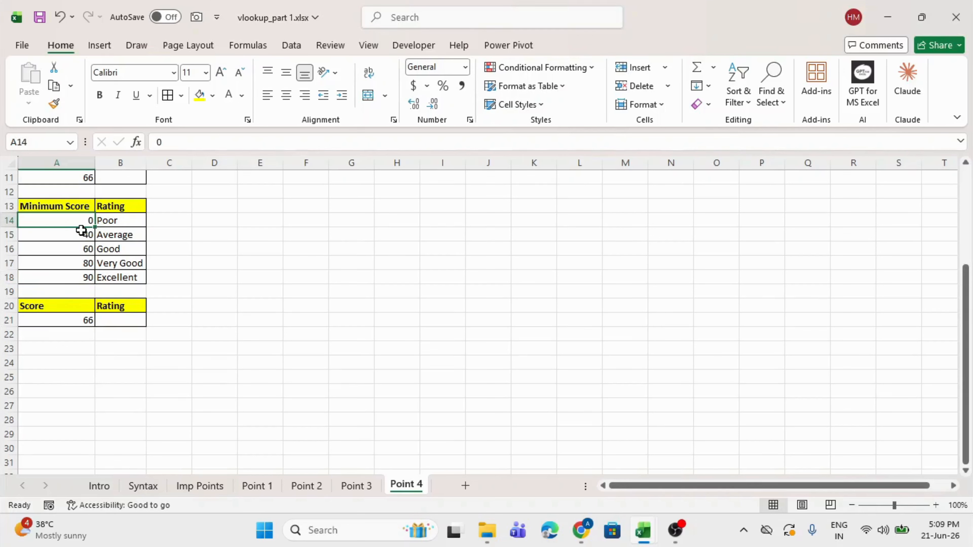
left_click(81, 230)
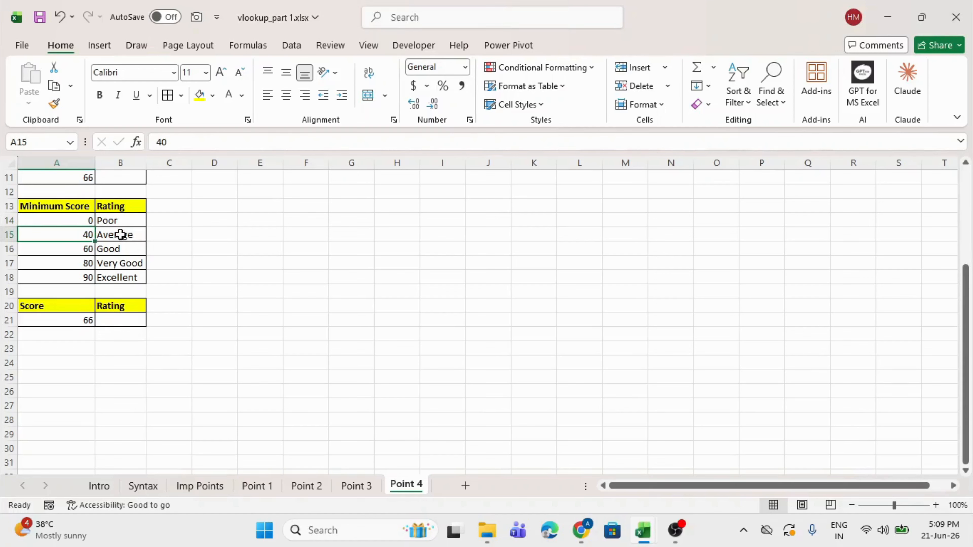
left_click(74, 222)
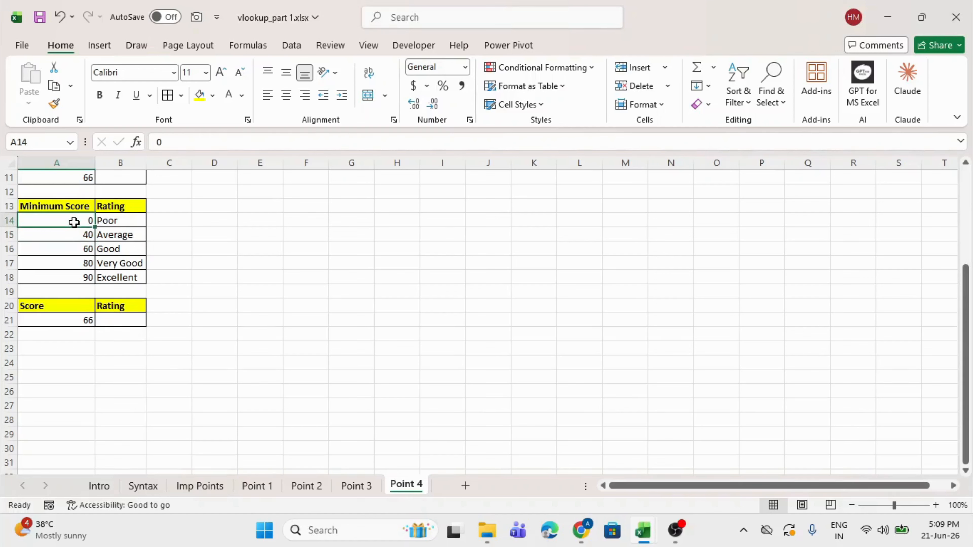
left_click(78, 232)
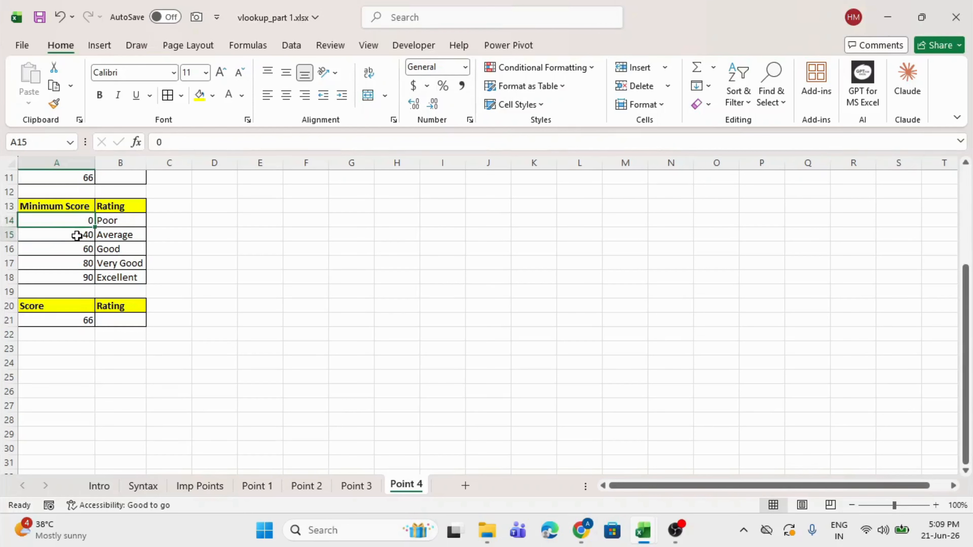
left_click(109, 224)
left_click(83, 248)
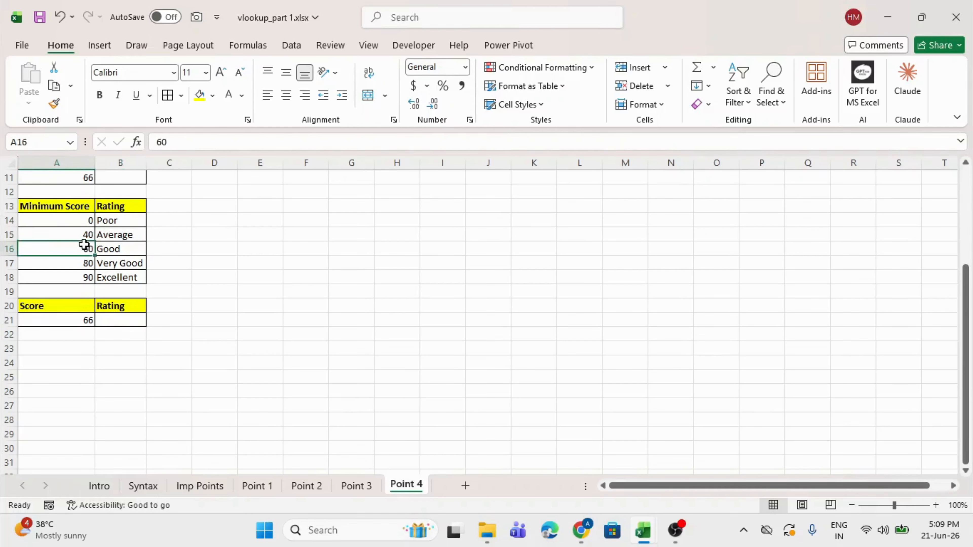
left_click(80, 234)
left_click(83, 249)
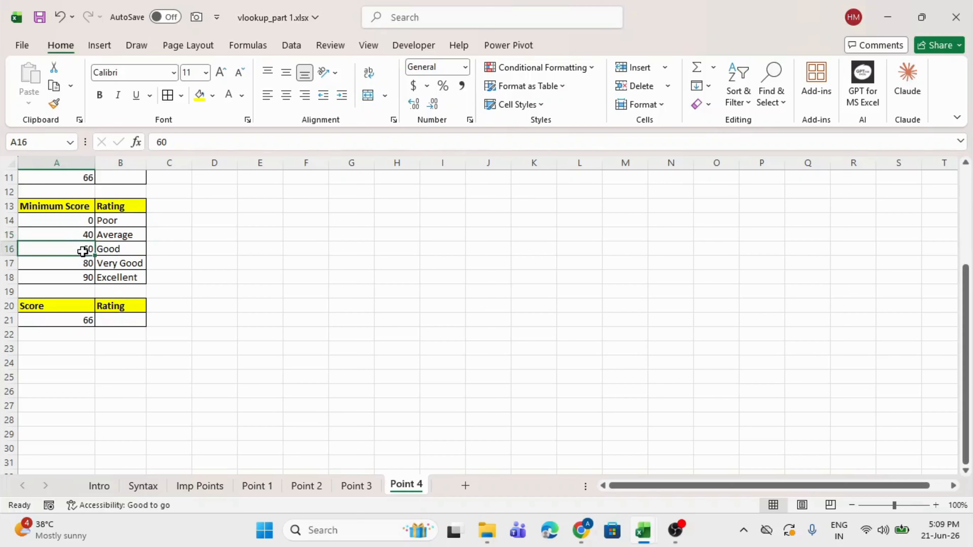
left_click(113, 234)
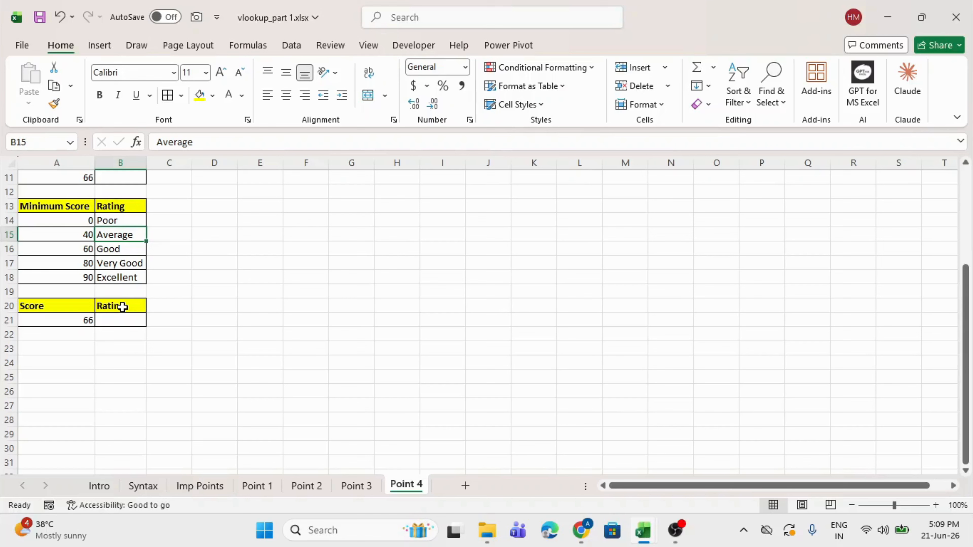
left_click_drag(75, 223, 83, 233)
left_click(114, 221)
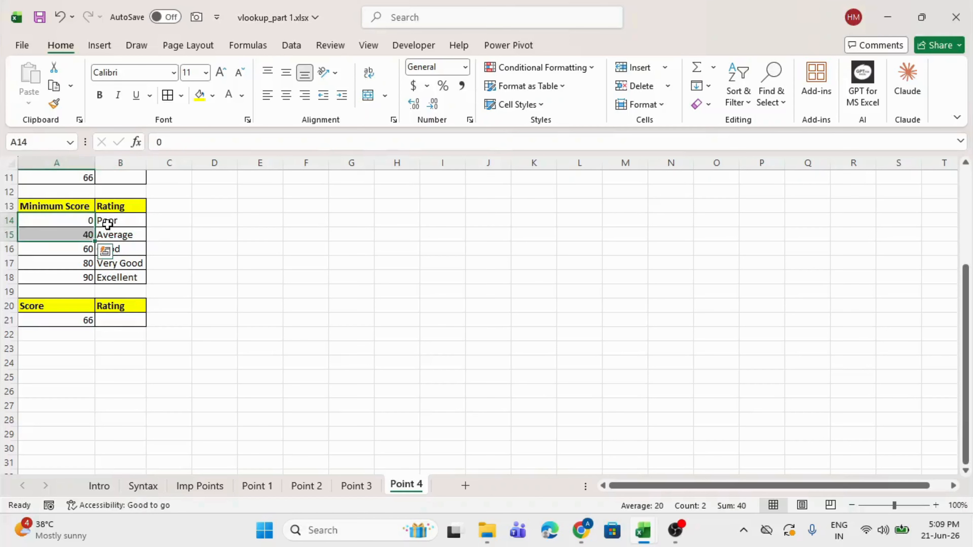
left_click(102, 221)
left_click(87, 236)
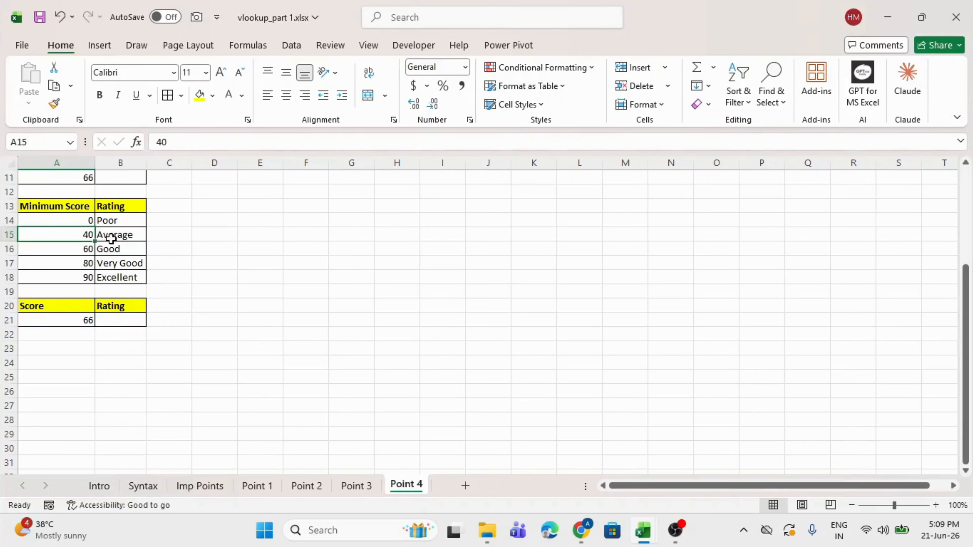
Enter =VLOOKUP(A21,A13:B18,2,TRUE) in B21 to return the approximate-match rating for the score in A21
left_click(134, 322)
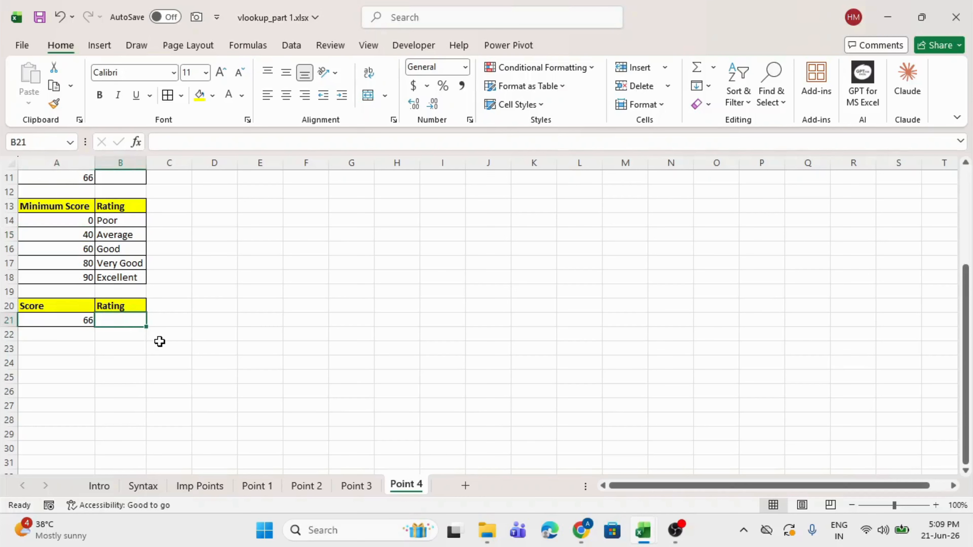
type("=")
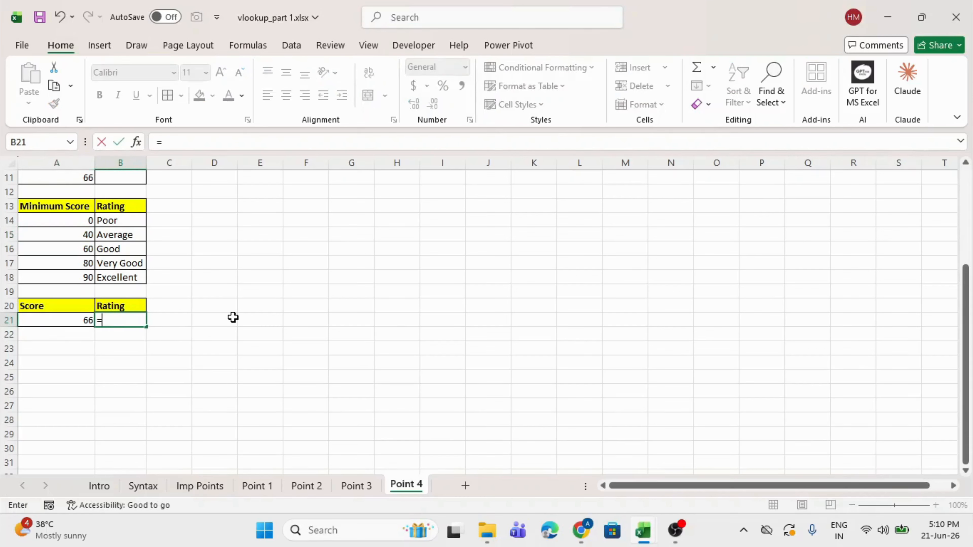
type("VL")
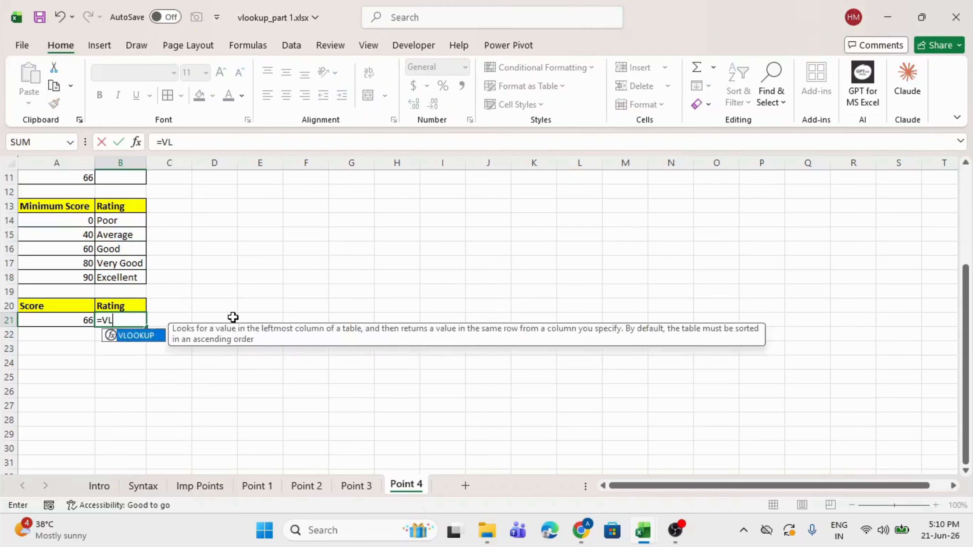
key("Tab")
key("Left")
type(",")
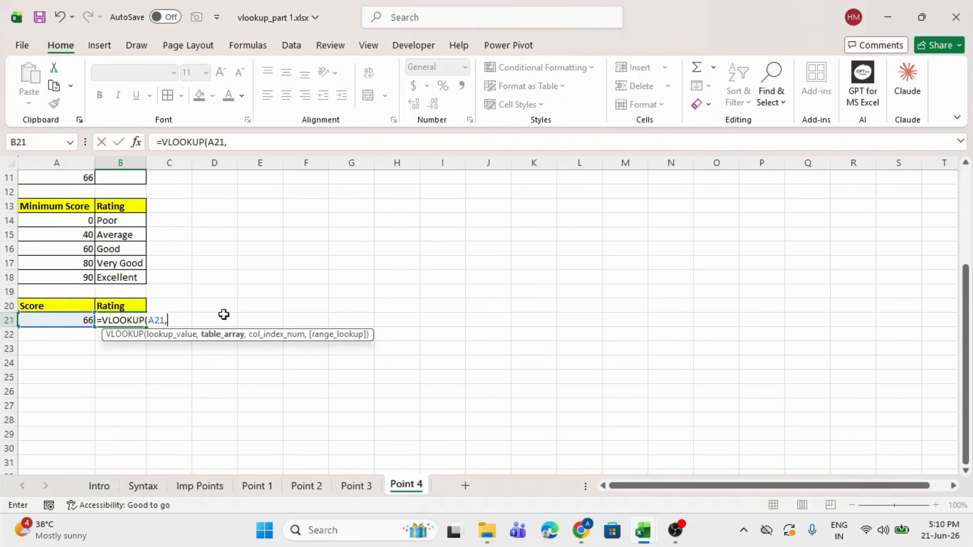
left_click_drag(60, 208, 115, 273)
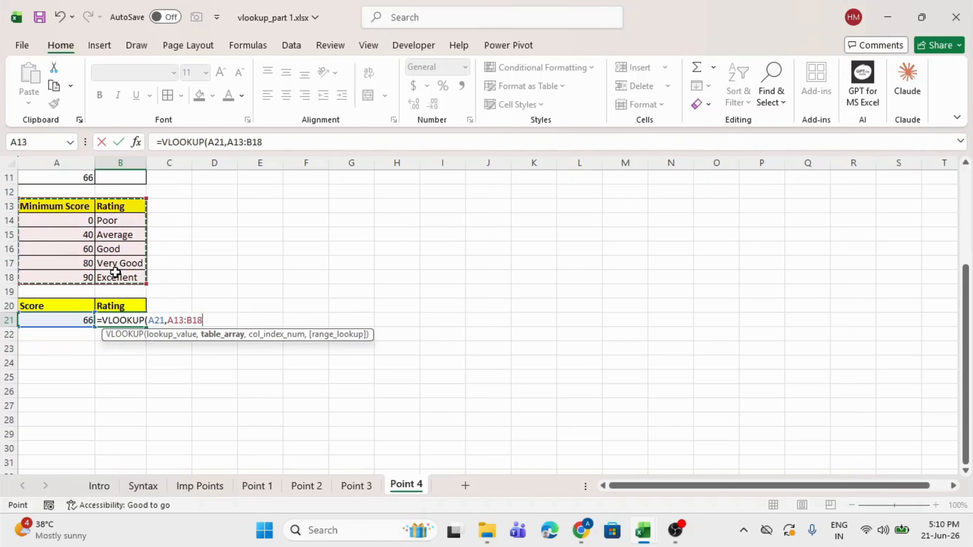
type(",")
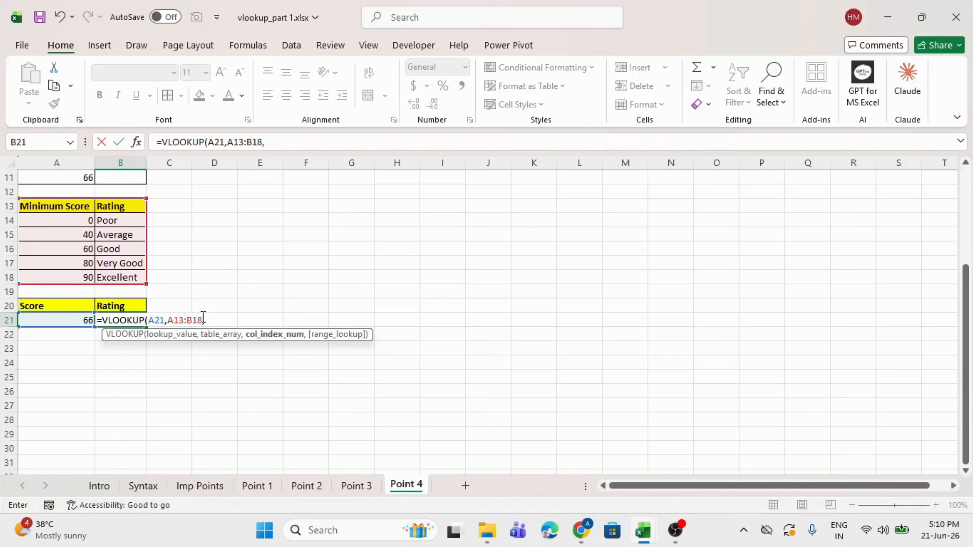
left_click_drag(202, 317, 168, 321)
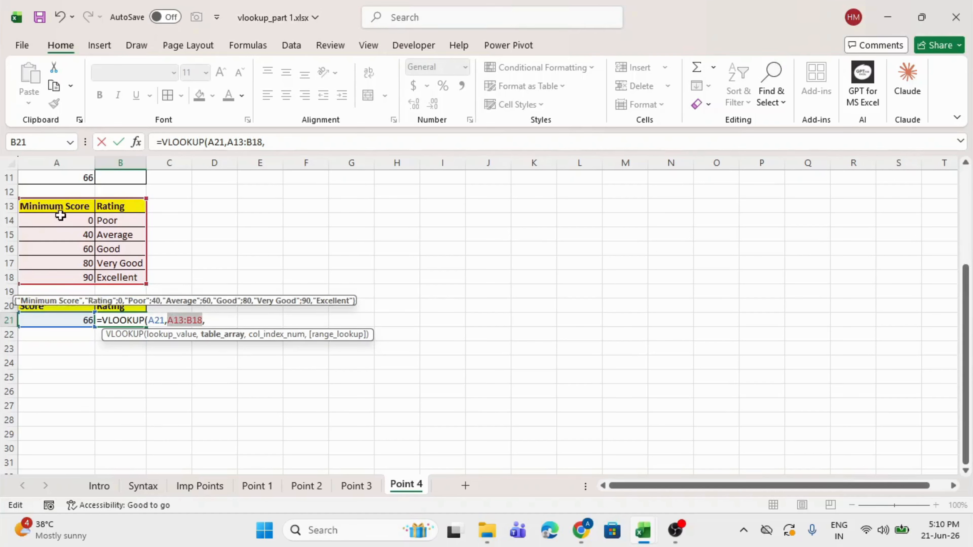
left_click(215, 321)
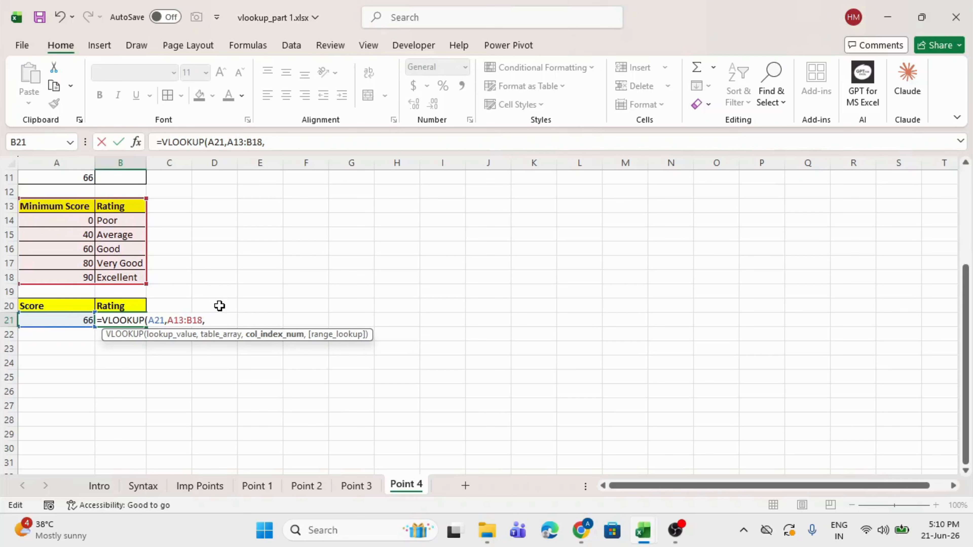
type("2,")
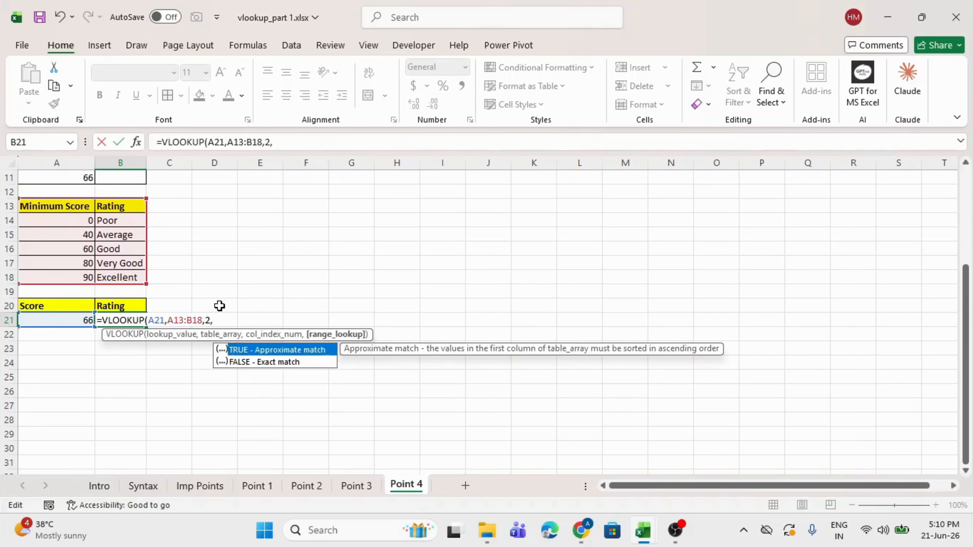
key("Tab")
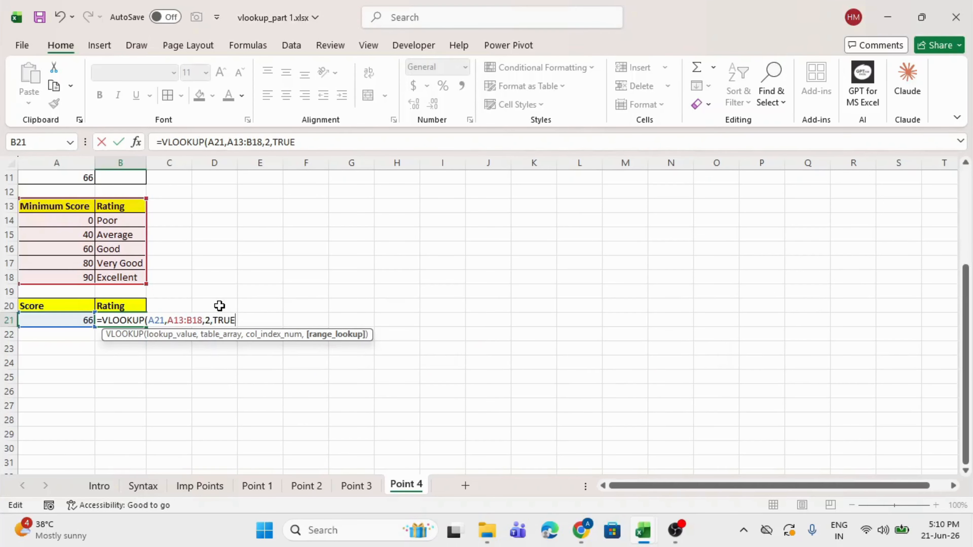
type(")")
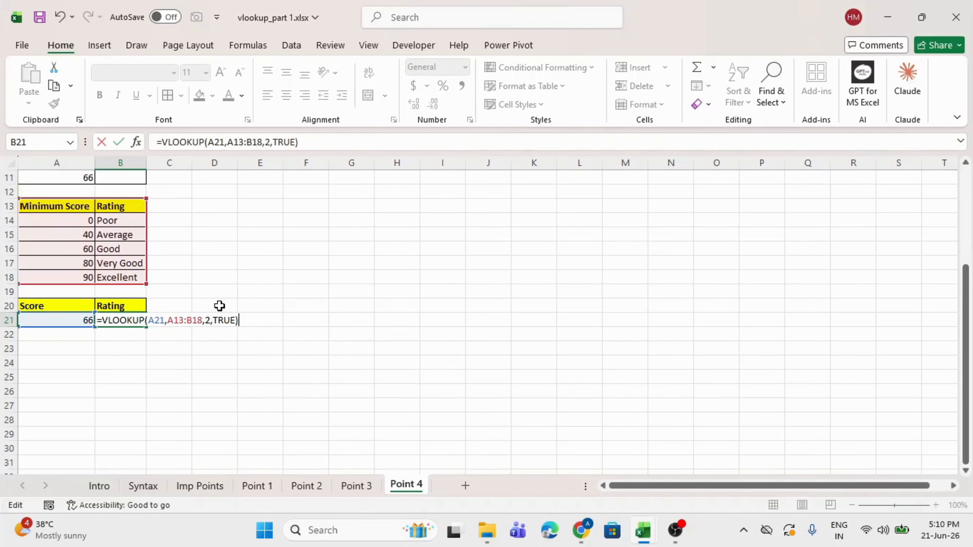
key("Return")
Check the rating returned in B21 against the score in A21 and the band between the minimum scores in A16 and A17
left_click(115, 320)
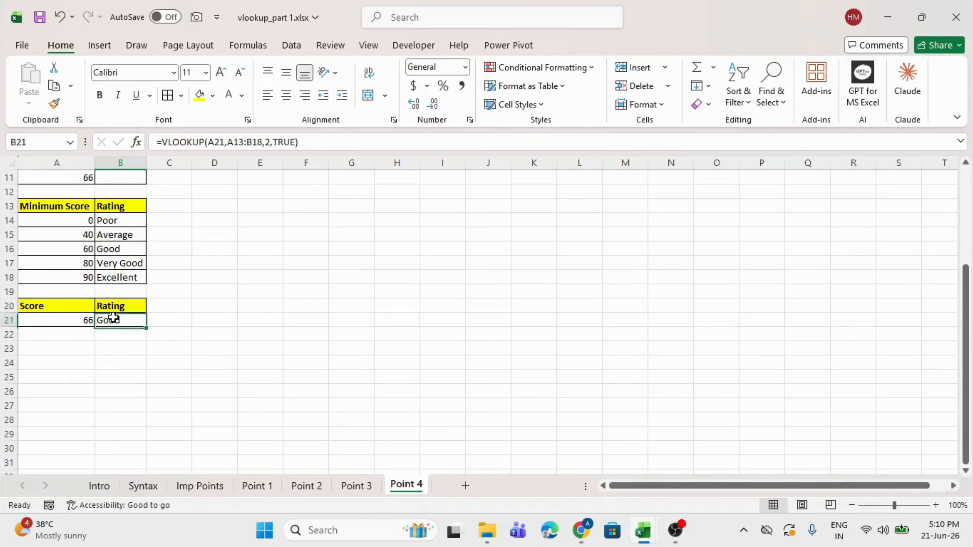
left_click(87, 248)
left_click(85, 263)
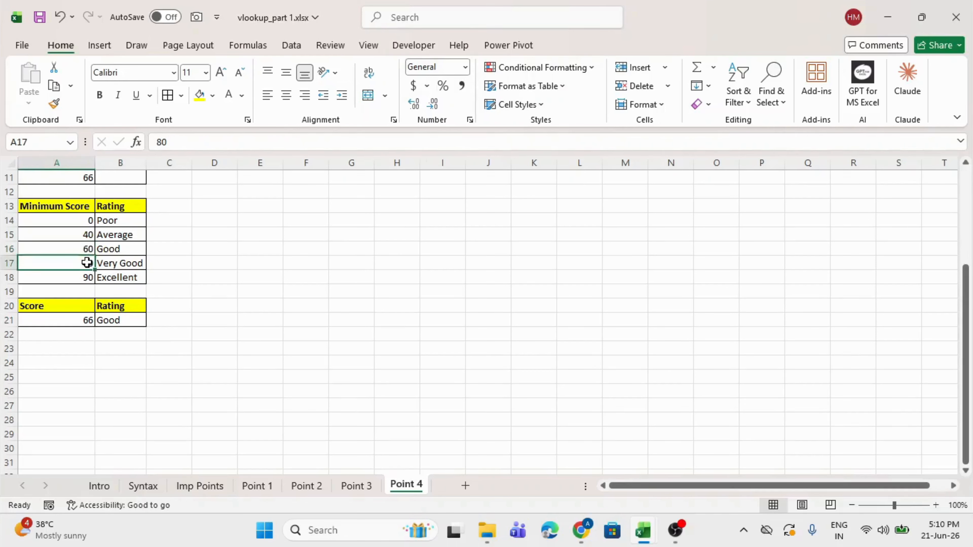
left_click(81, 318)
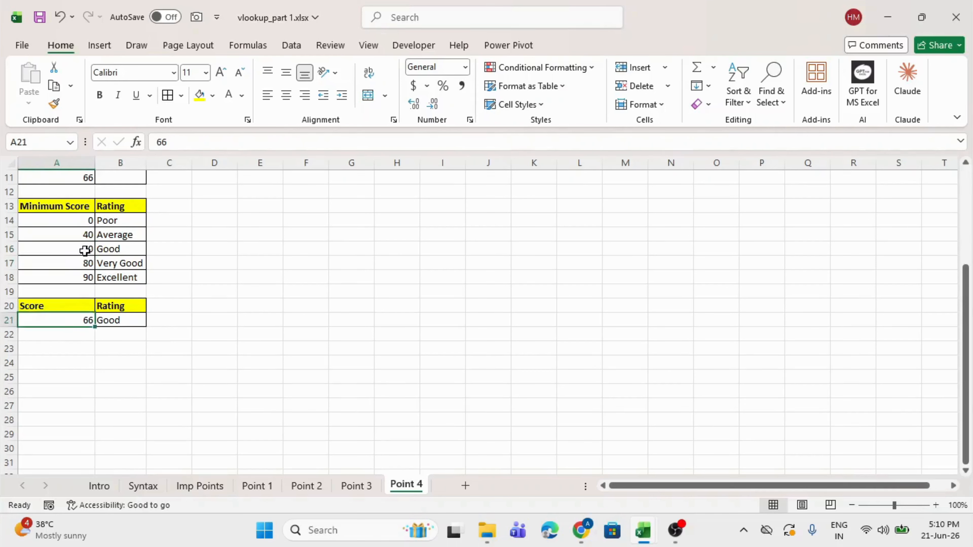
left_click(83, 263)
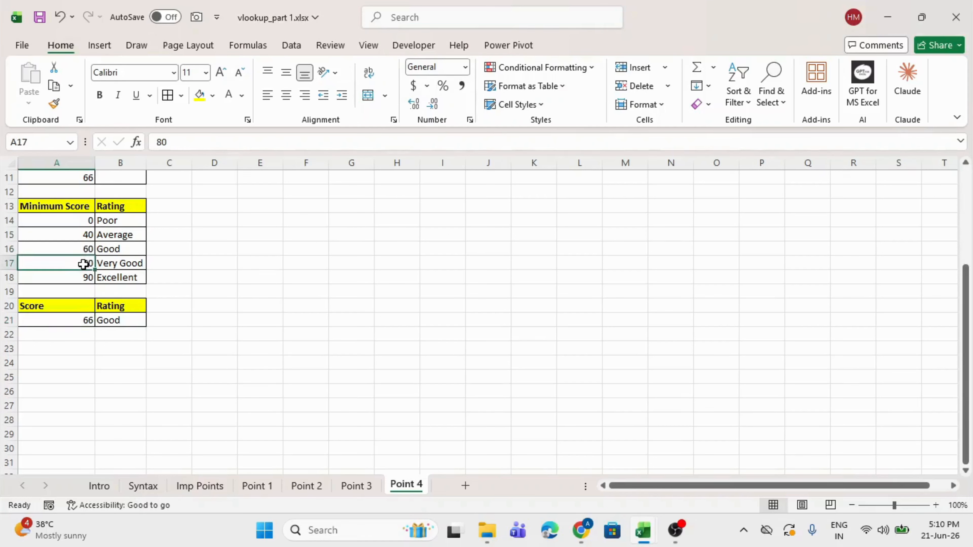
left_click_drag(85, 252, 86, 260)
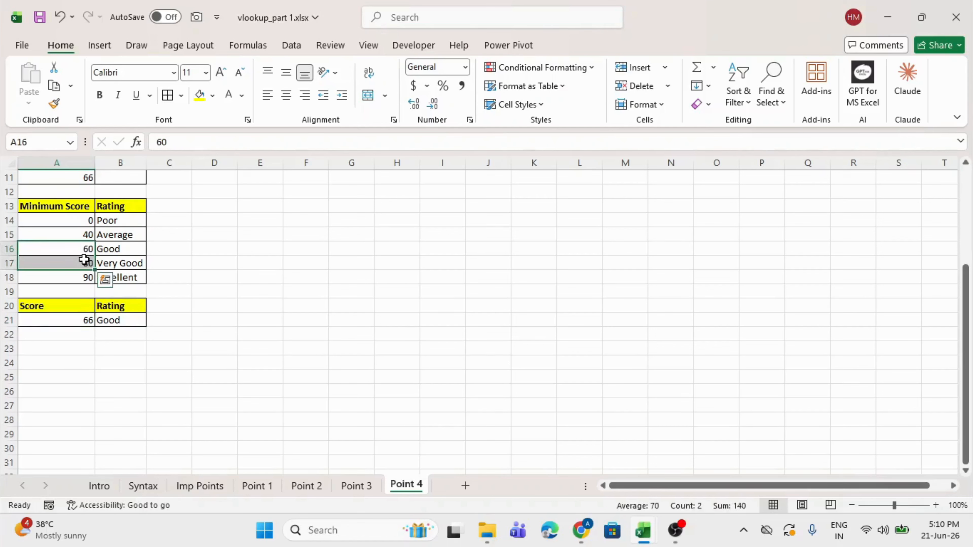
left_click(116, 249)
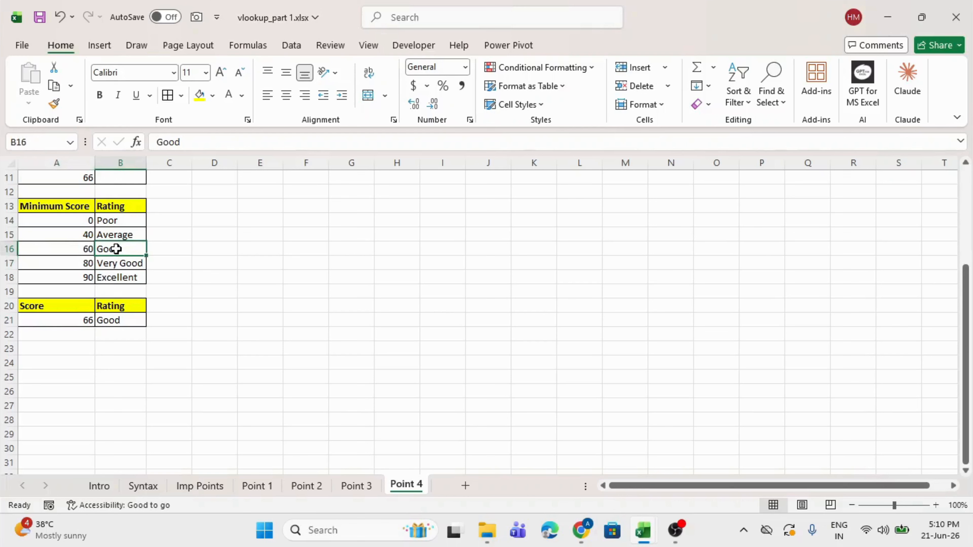
Review the score and returned rating in A21:B21 against the ascending Minimum Score column in A13:A18
left_click(111, 320)
left_click_drag(79, 320, 112, 320)
left_click(73, 204)
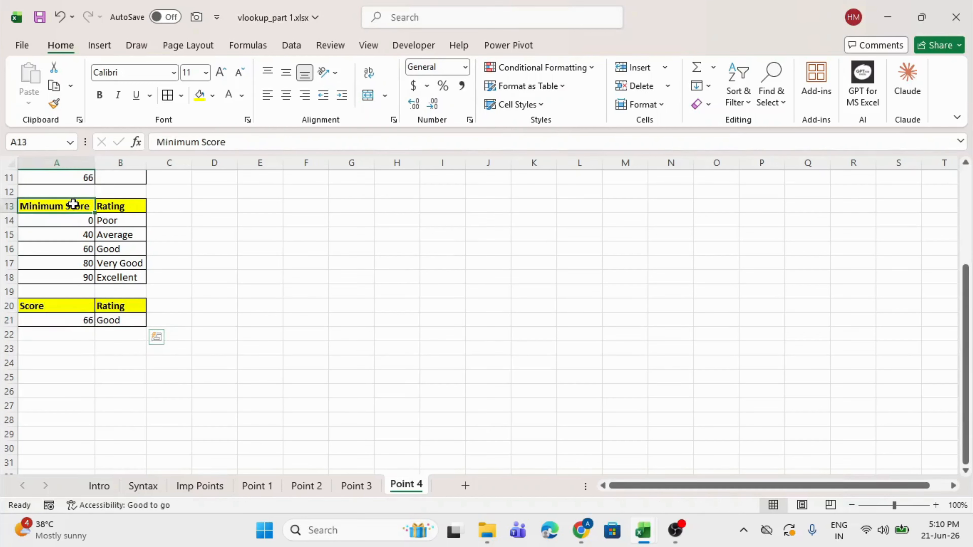
left_click_drag(74, 203, 65, 271)
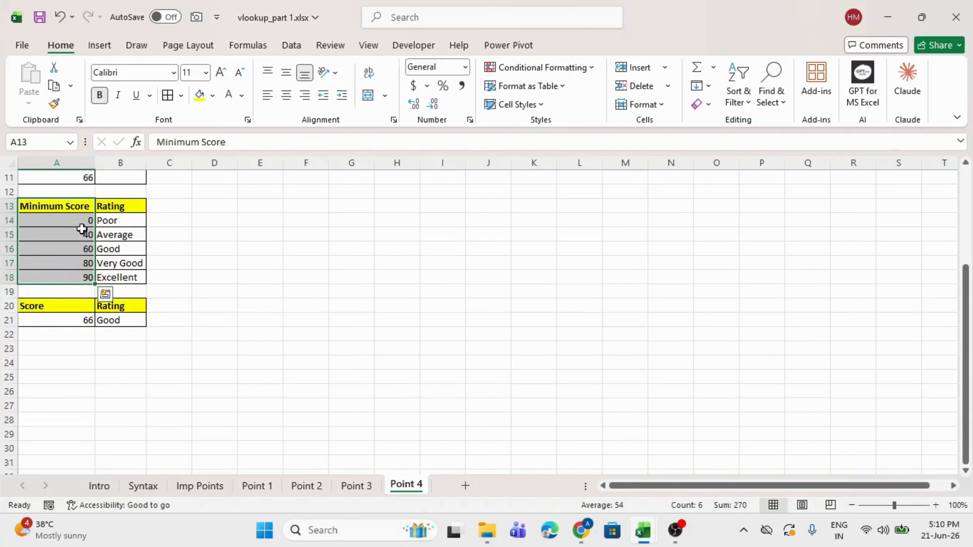
left_click(82, 204)
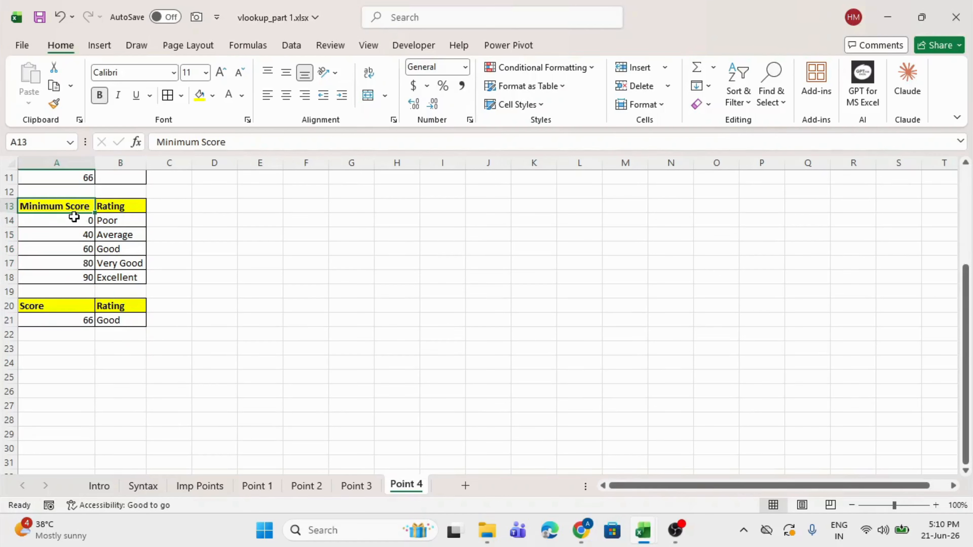
left_click_drag(74, 216, 70, 283)
left_click(124, 318)
Examine the unsorted Minimum Score values in A4:A8 of the upper rating table
scroll(217, 298, "up", 2)
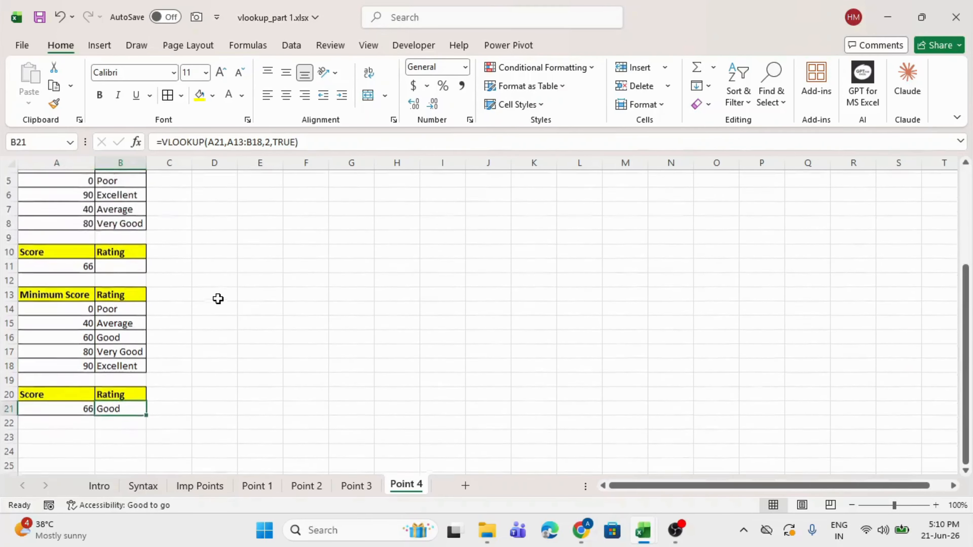
scroll(218, 298, "up", 2)
left_click_drag(88, 220, 83, 278)
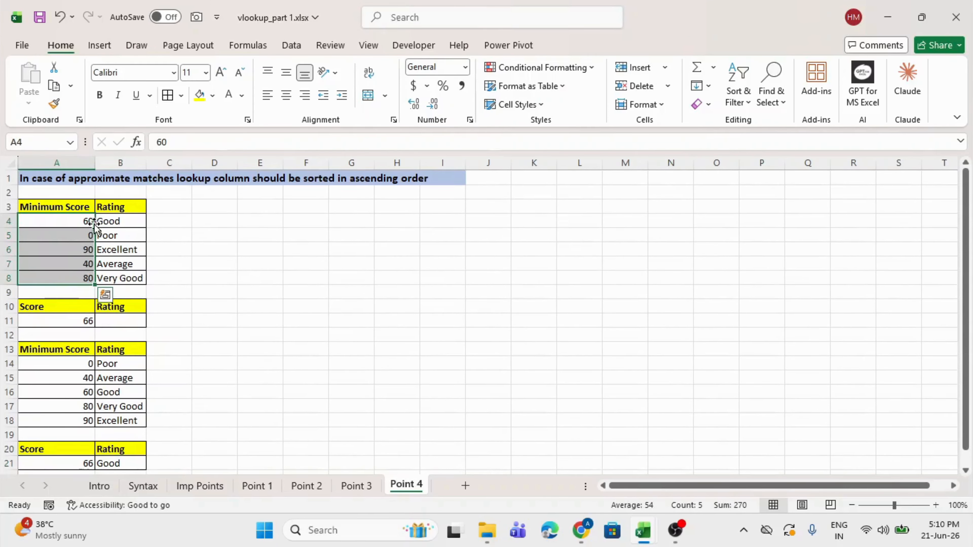
left_click_drag(87, 222, 77, 277)
Enter =VLOOKUP(A11,A3:B8,2,1) in B11 to look up the score in A11 by approximate match in the unsorted table
left_click(114, 317)
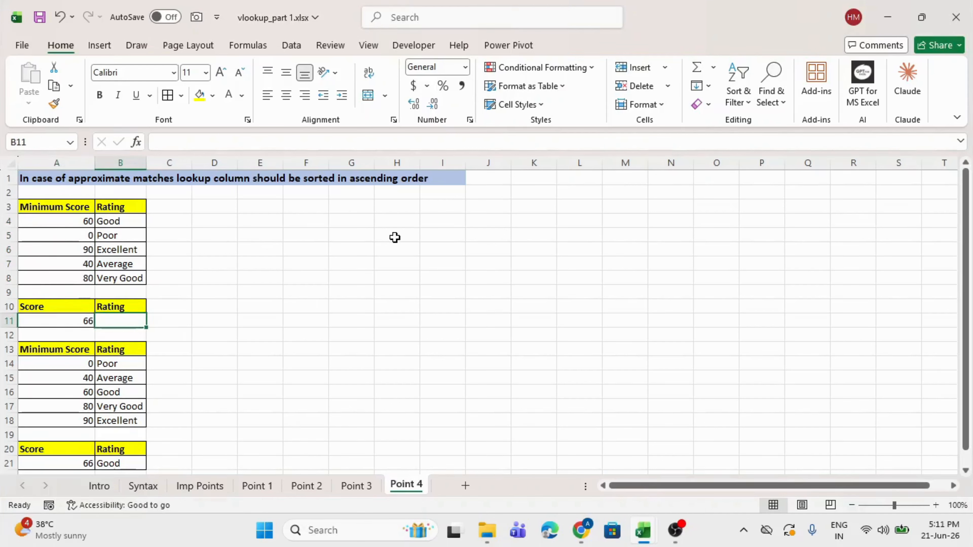
type("=VL")
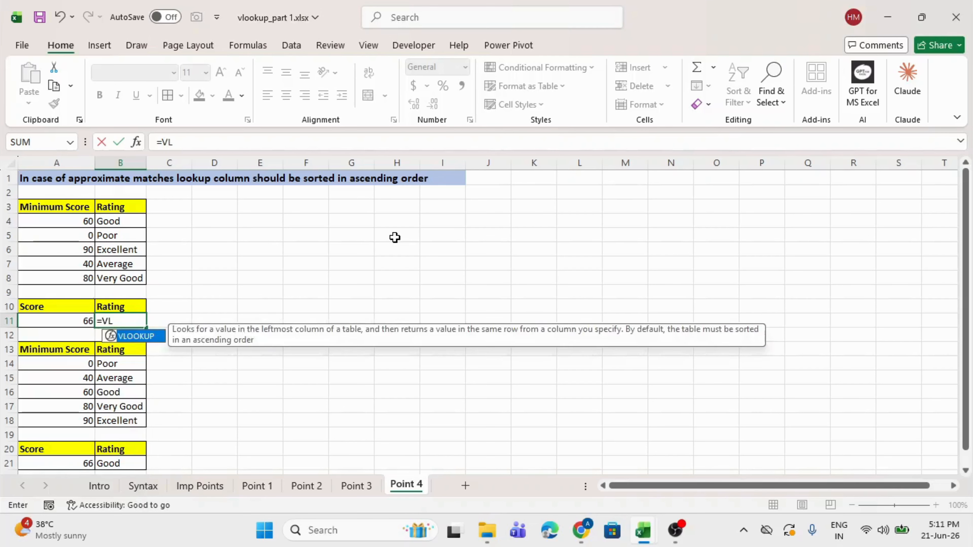
key("Tab")
left_click(58, 321)
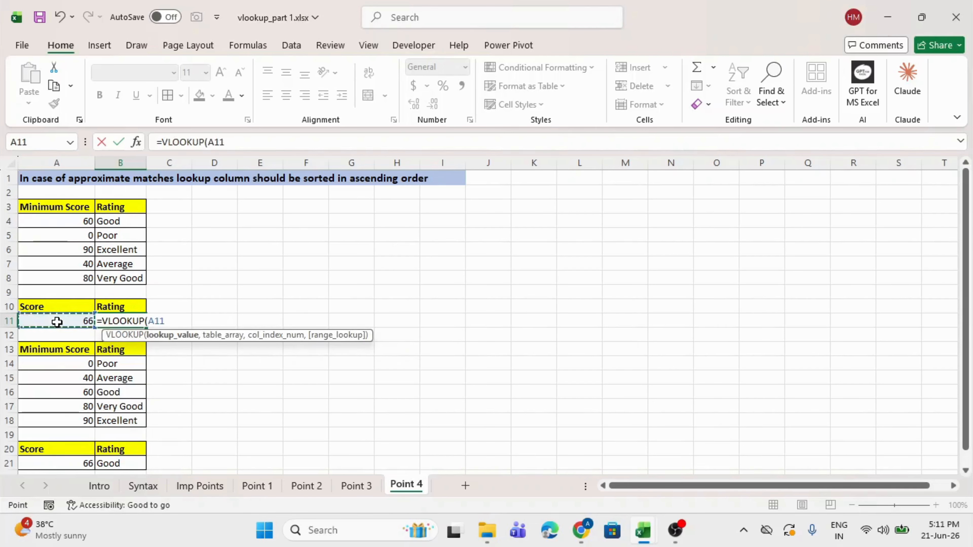
type(",")
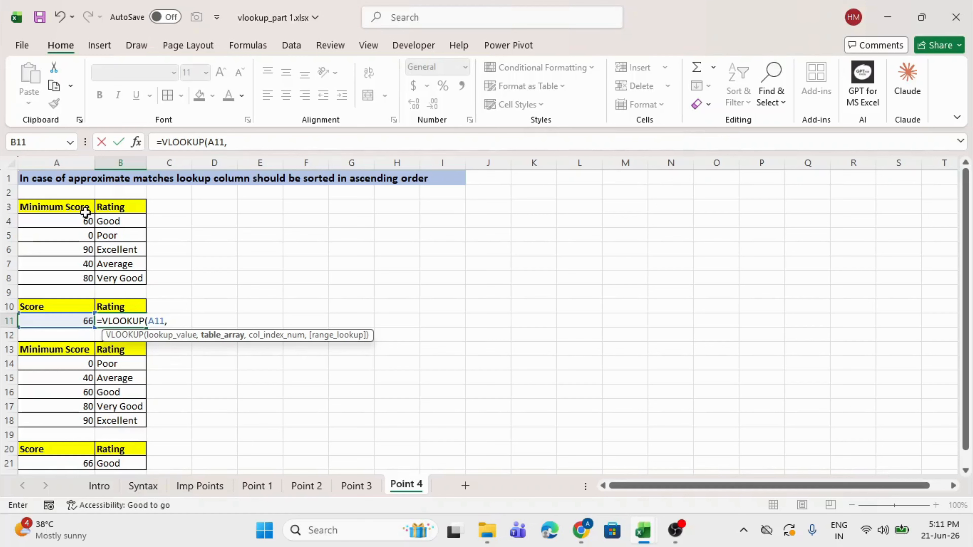
left_click_drag(82, 209, 121, 281)
type(",")
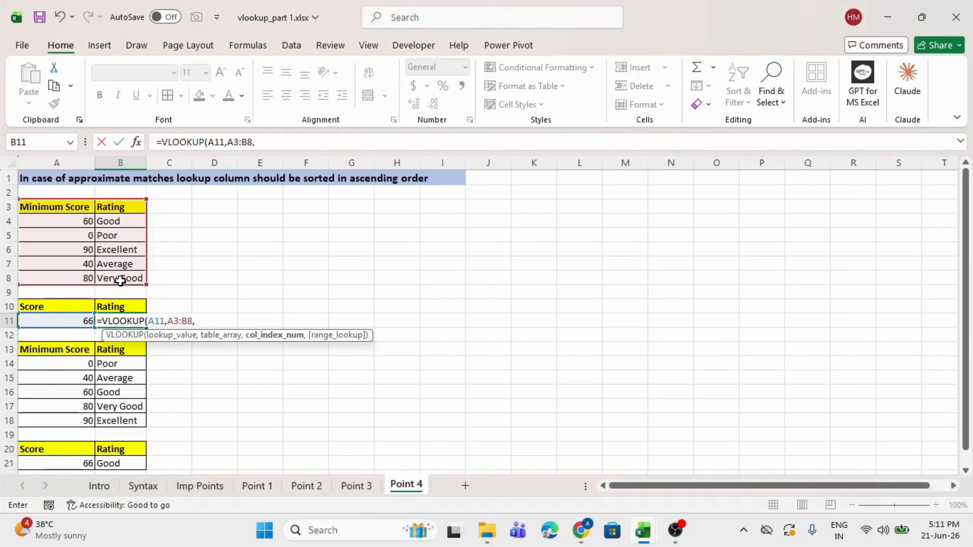
type("2,")
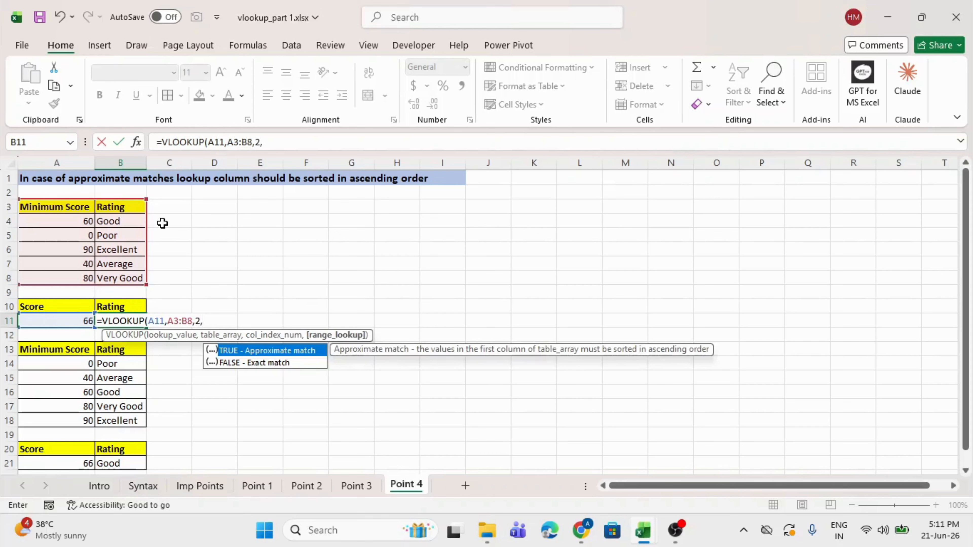
type("1)")
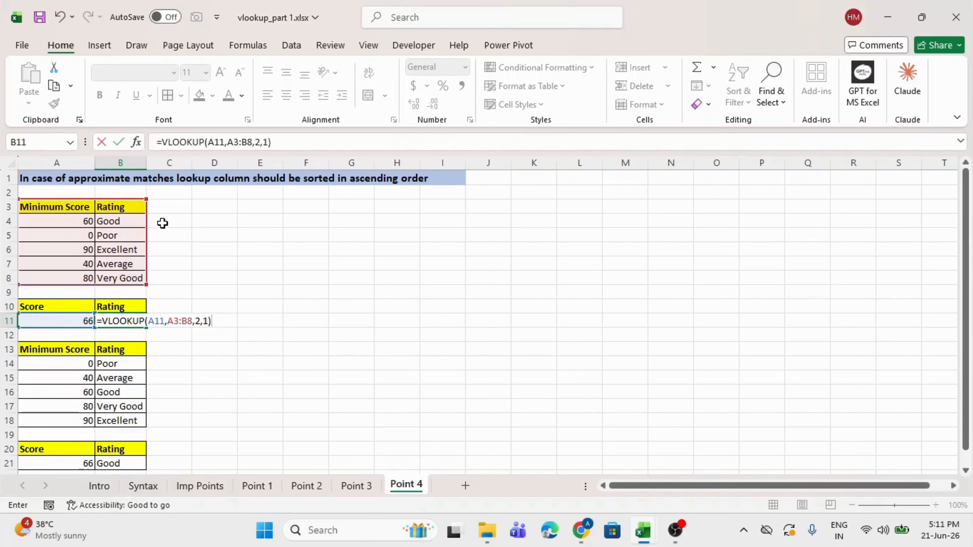
key("Return")
Compare the rating returned in B11 for the score in A11 with the unsorted table's entries in rows 4 and 7
left_click(71, 322)
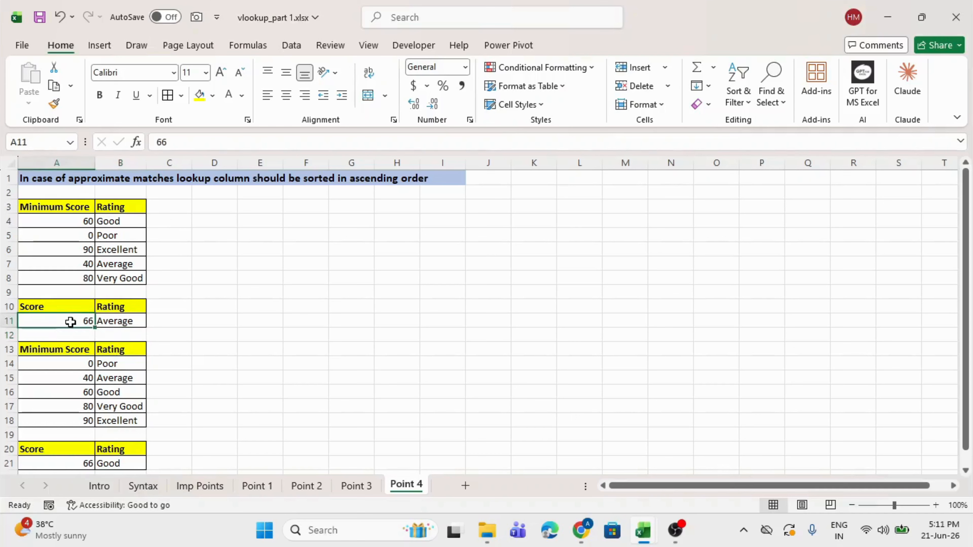
left_click(107, 322)
left_click(85, 223)
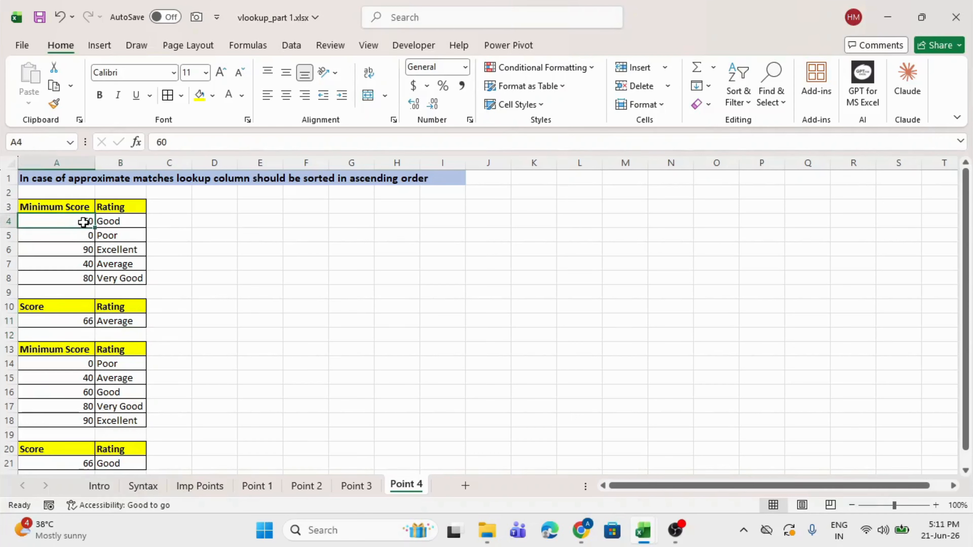
left_click(130, 264)
left_click_drag(94, 264, 91, 265)
left_click(177, 275)
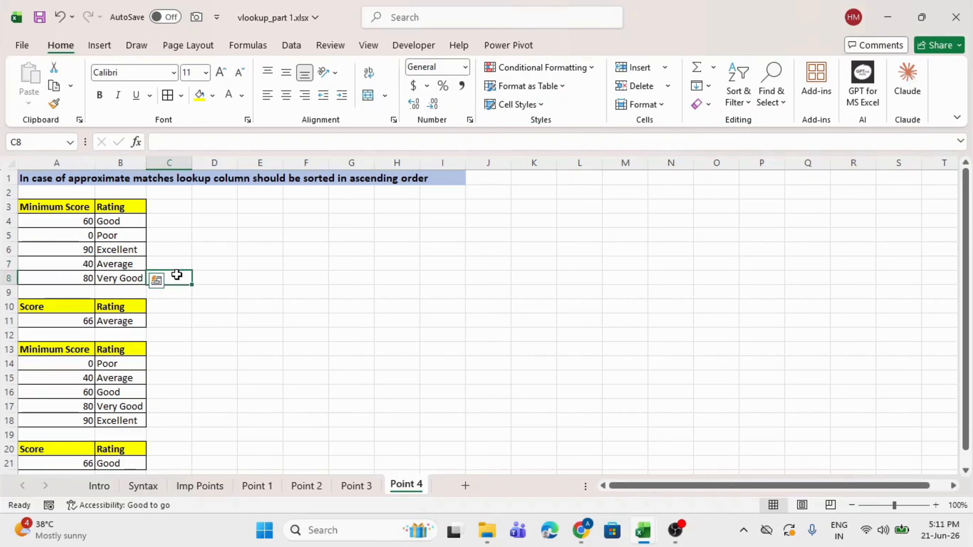